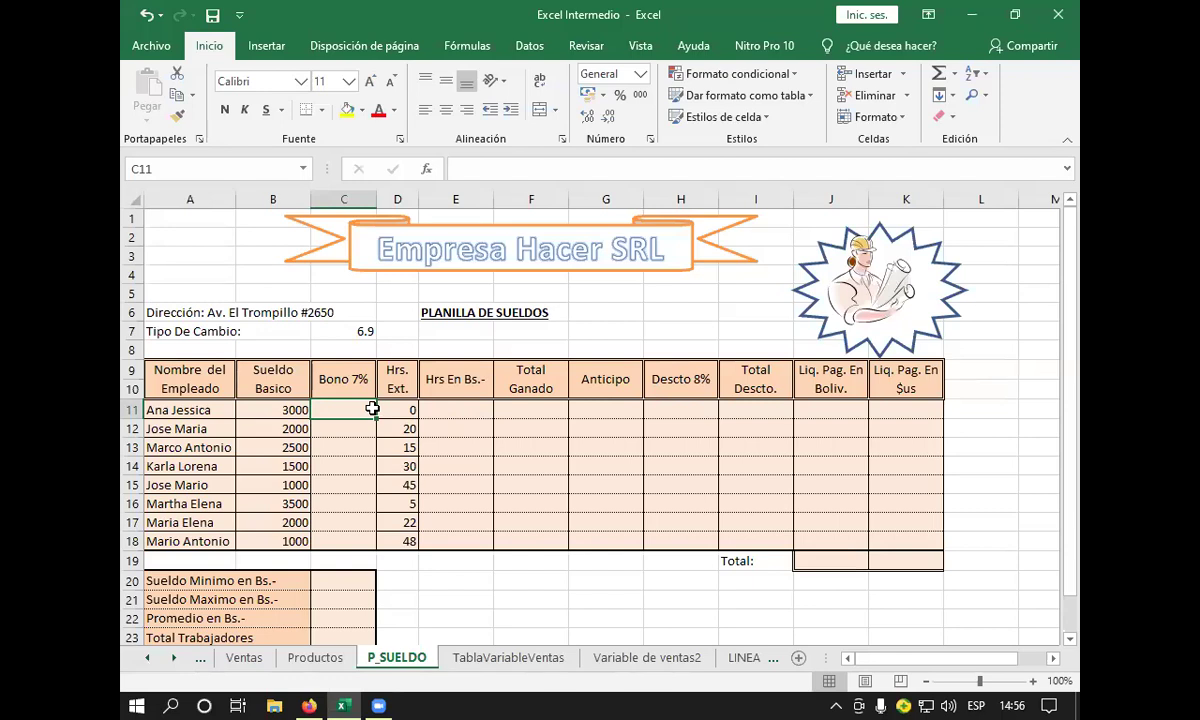
- Enter +B11*7% in C11 so the first employee's bonus is 210
type("+")
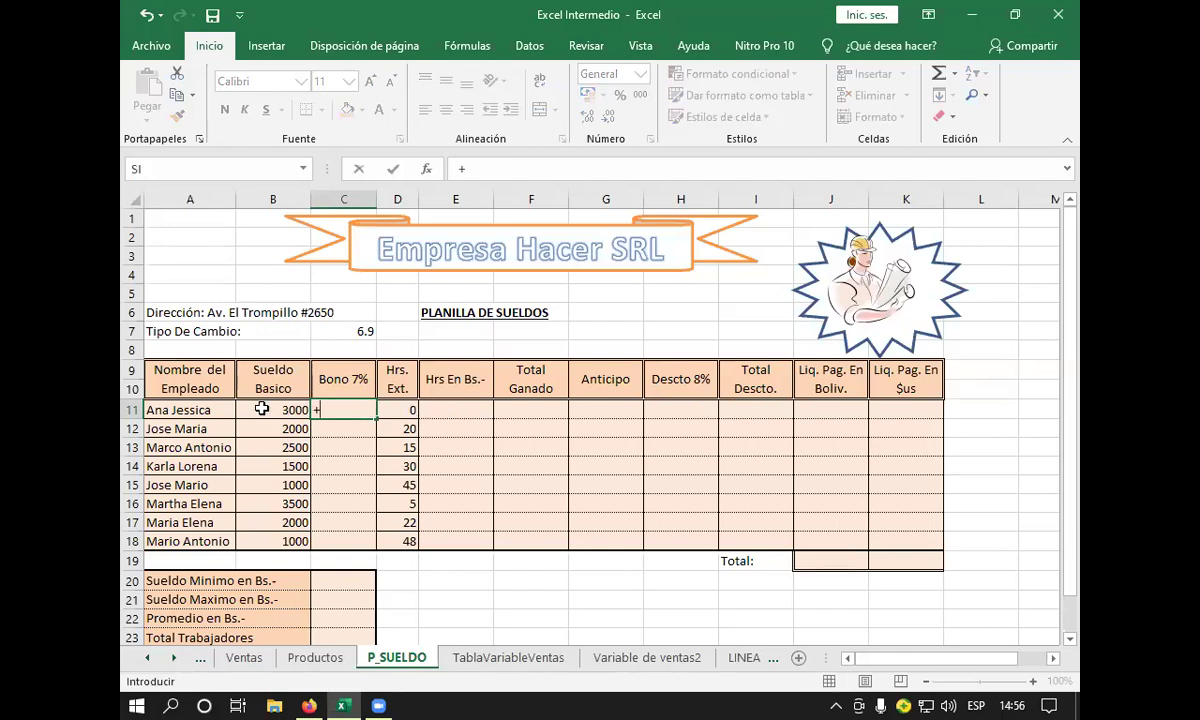
left_click(259, 409)
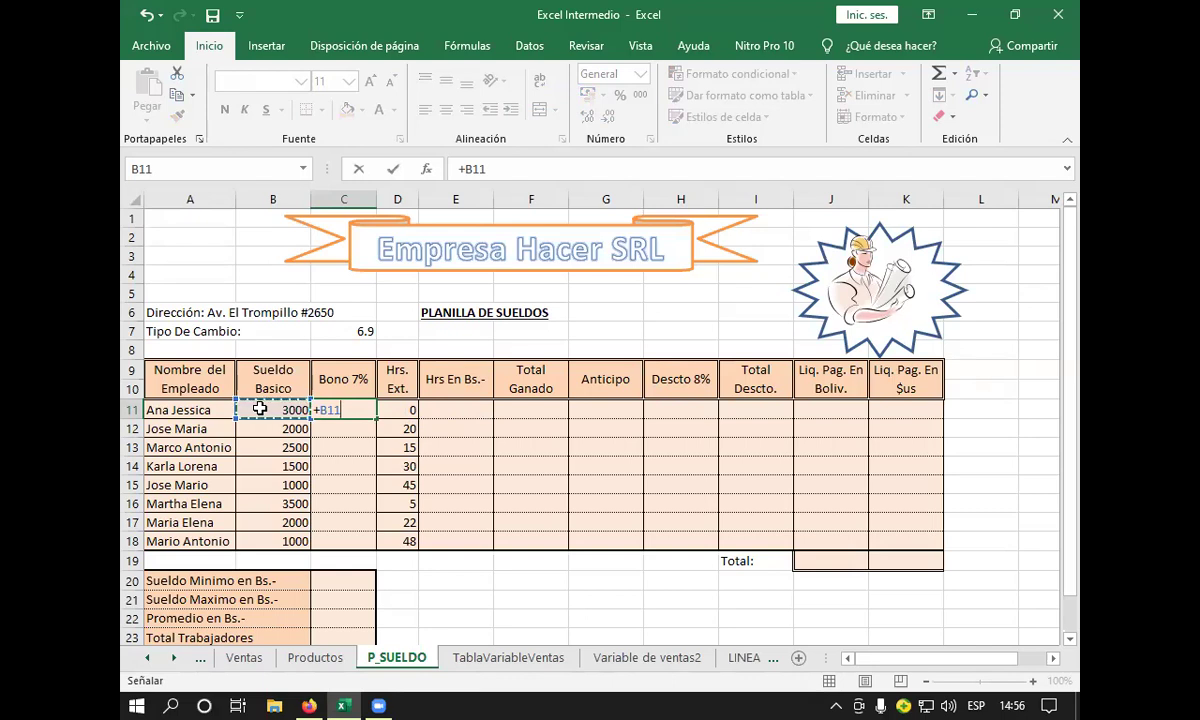
type("*7%")
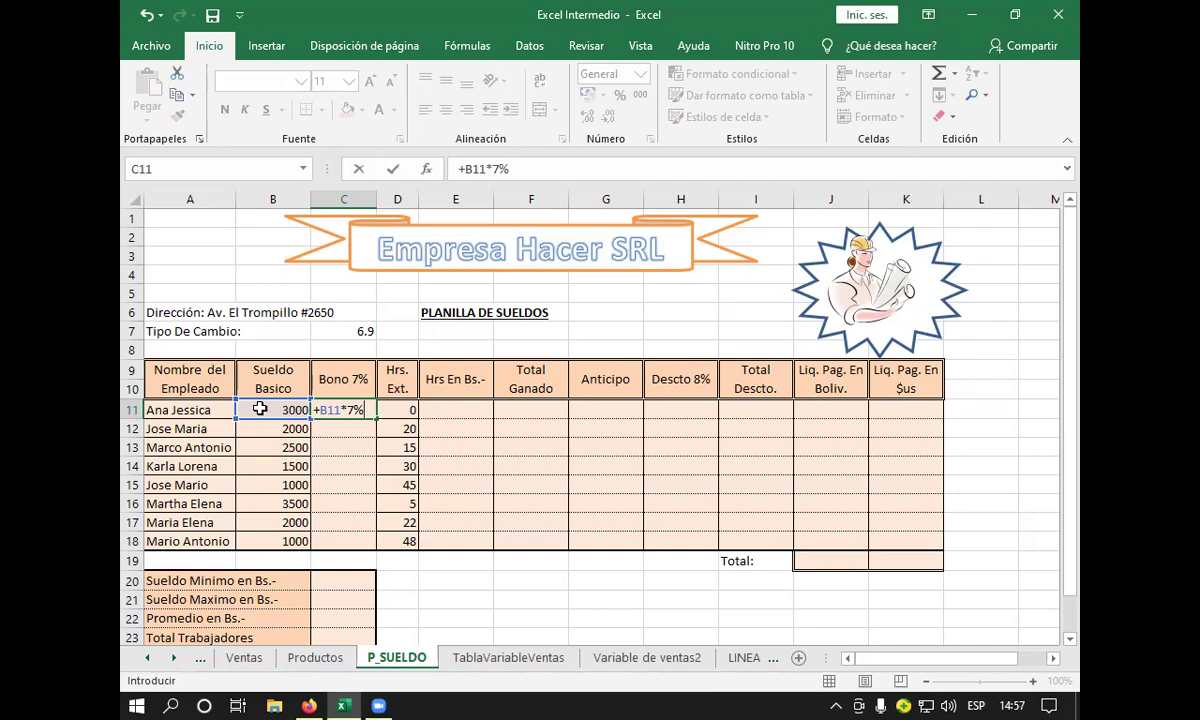
key("Return")
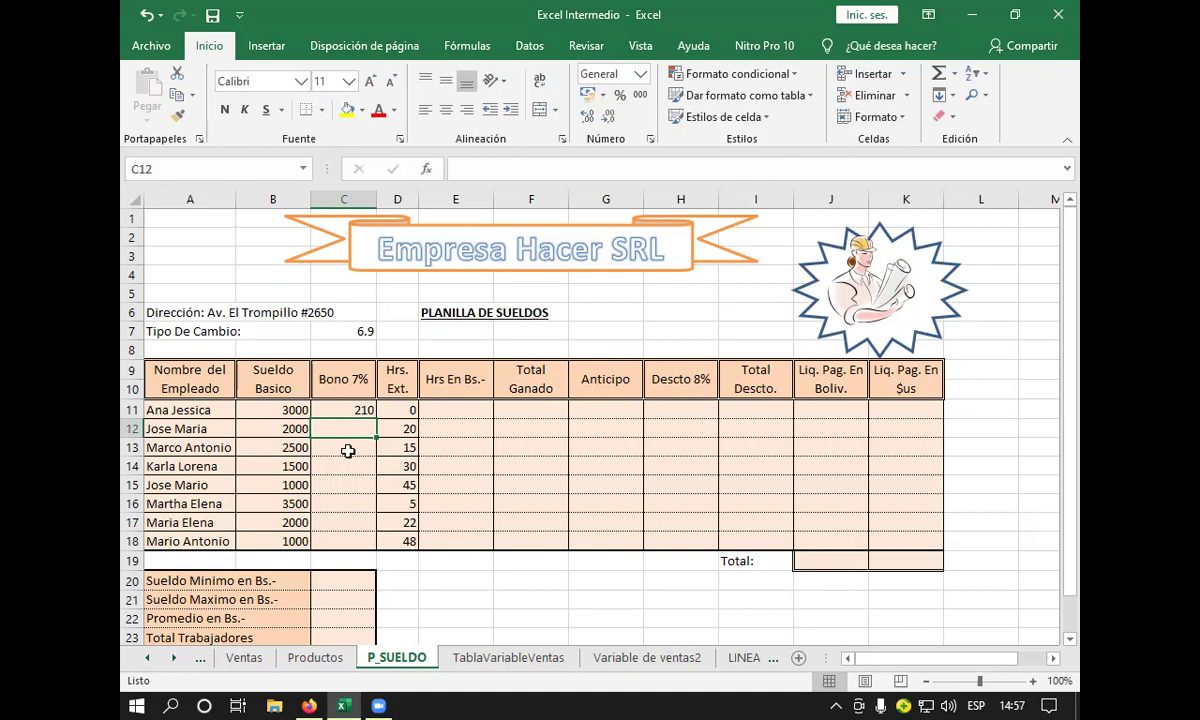
- Copy the C11 bonus formula down to C18, giving bonuses from 210 to 70
left_click(314, 413)
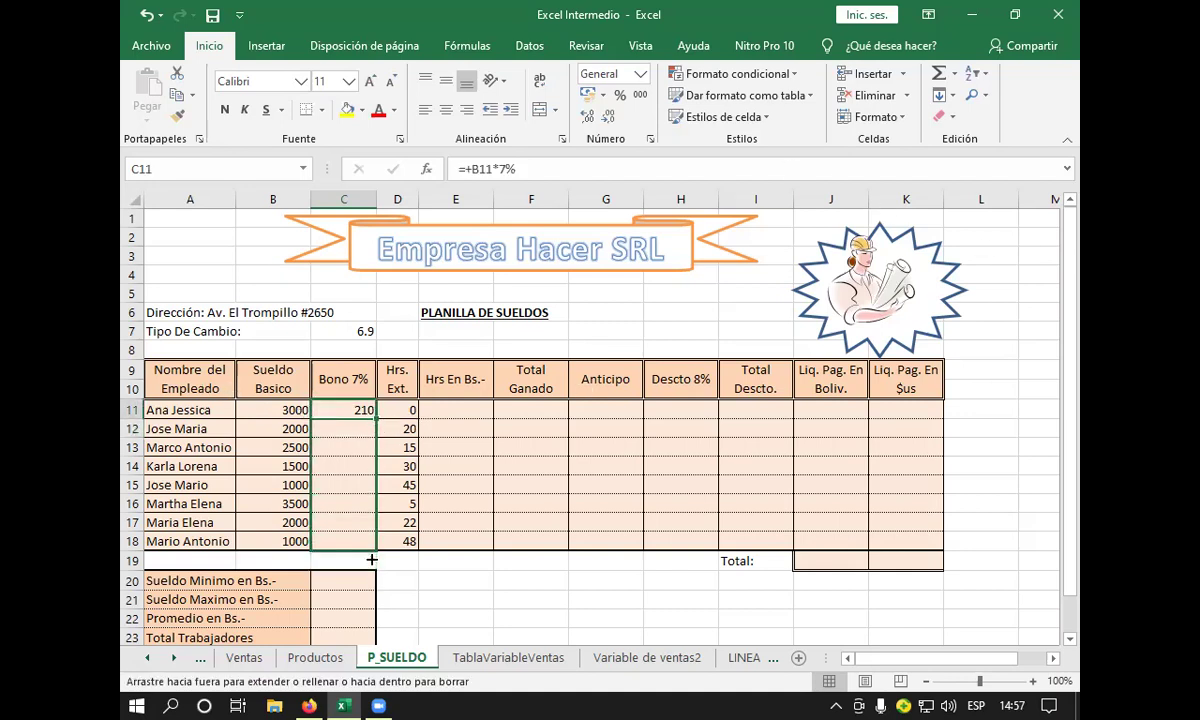
left_click_drag(377, 415, 377, 548)
left_click(345, 427)
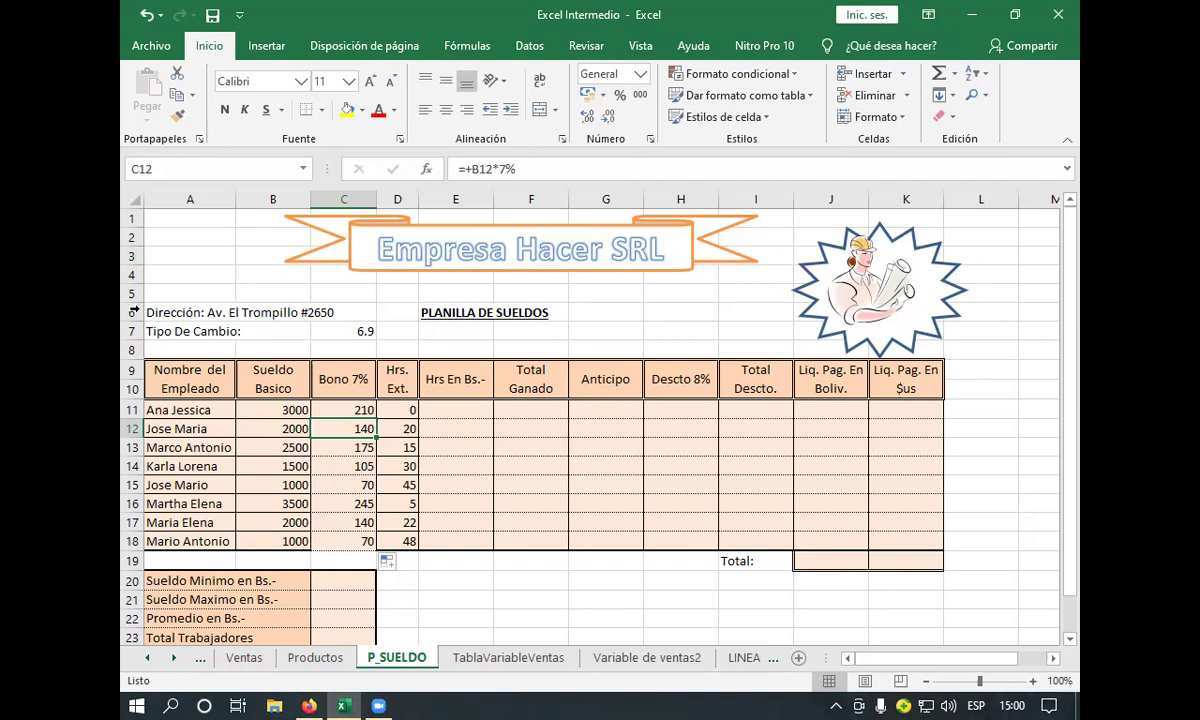
- Enter +B11/30 in E8 for a daily wage of 100
left_click(443, 346)
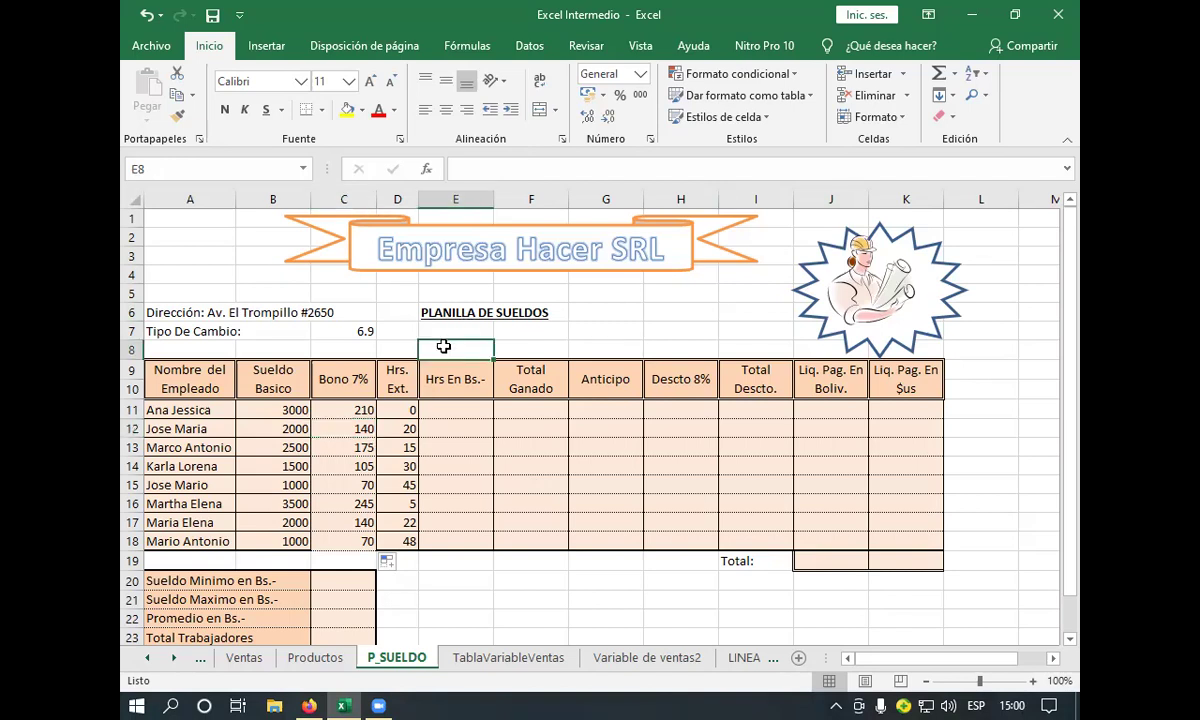
type("+")
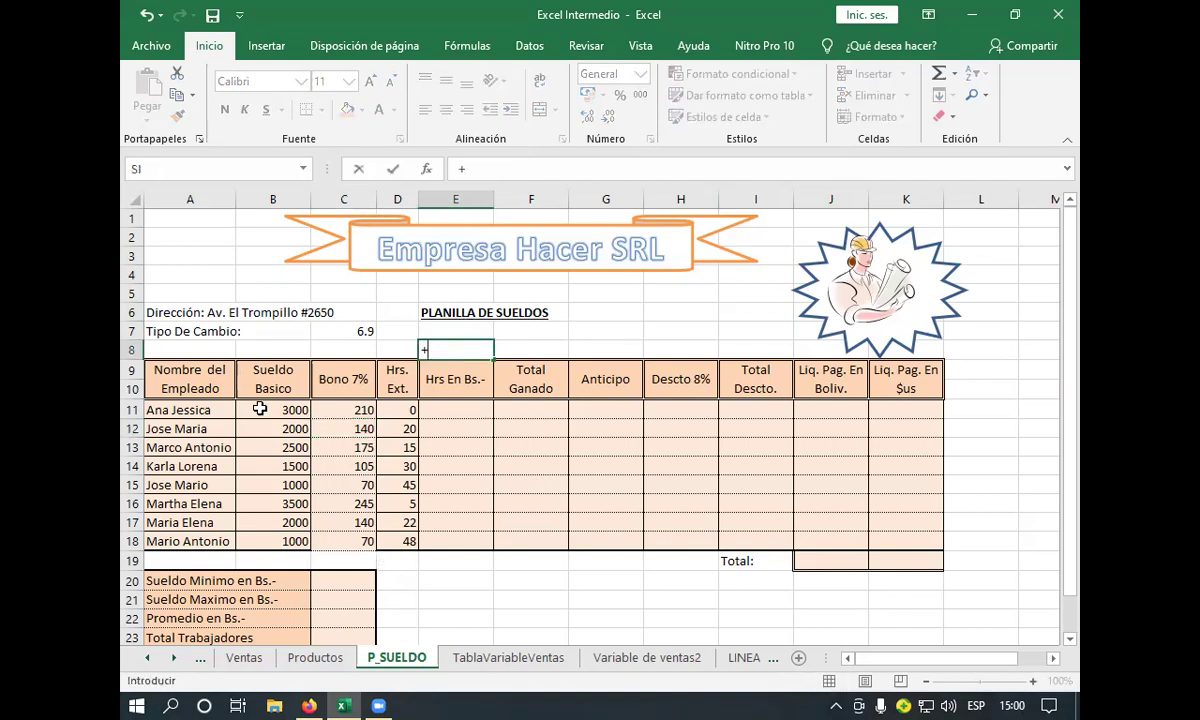
left_click(259, 408)
type("/30")
key("Return")
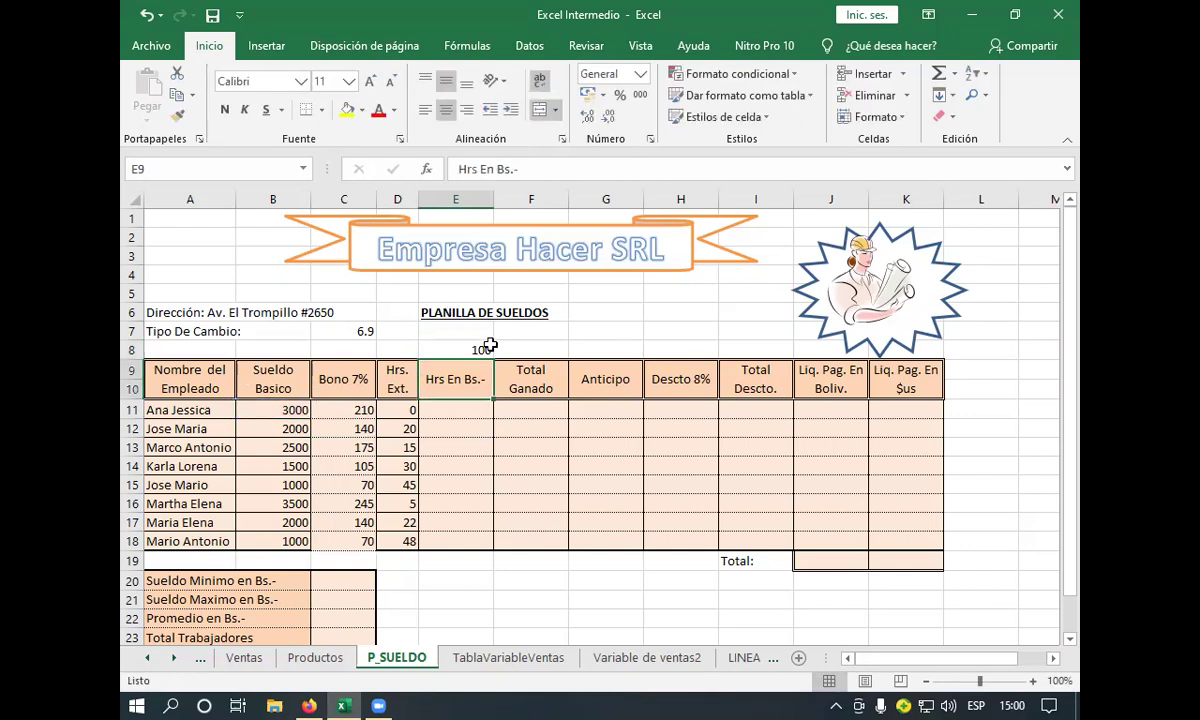
left_click(460, 346)
- Enter +E8/8 in F8 for an hourly wage of 12.5
left_click(510, 345)
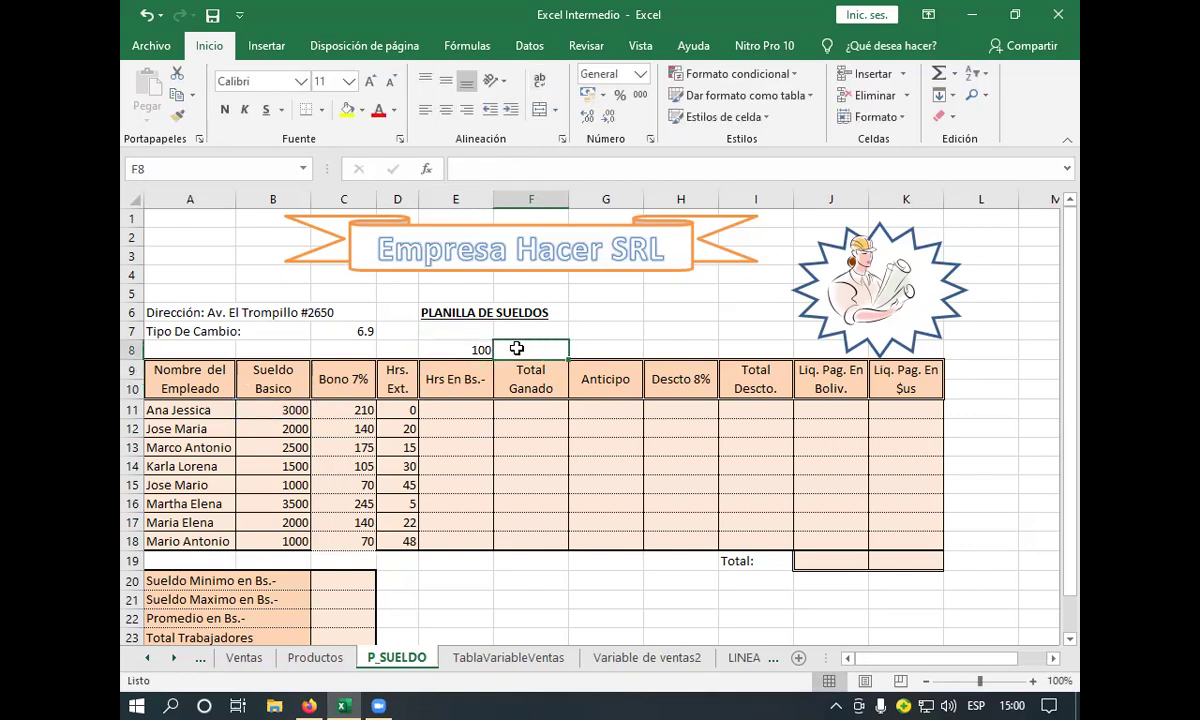
type("+")
left_click(455, 347)
type("/8")
key("Return")
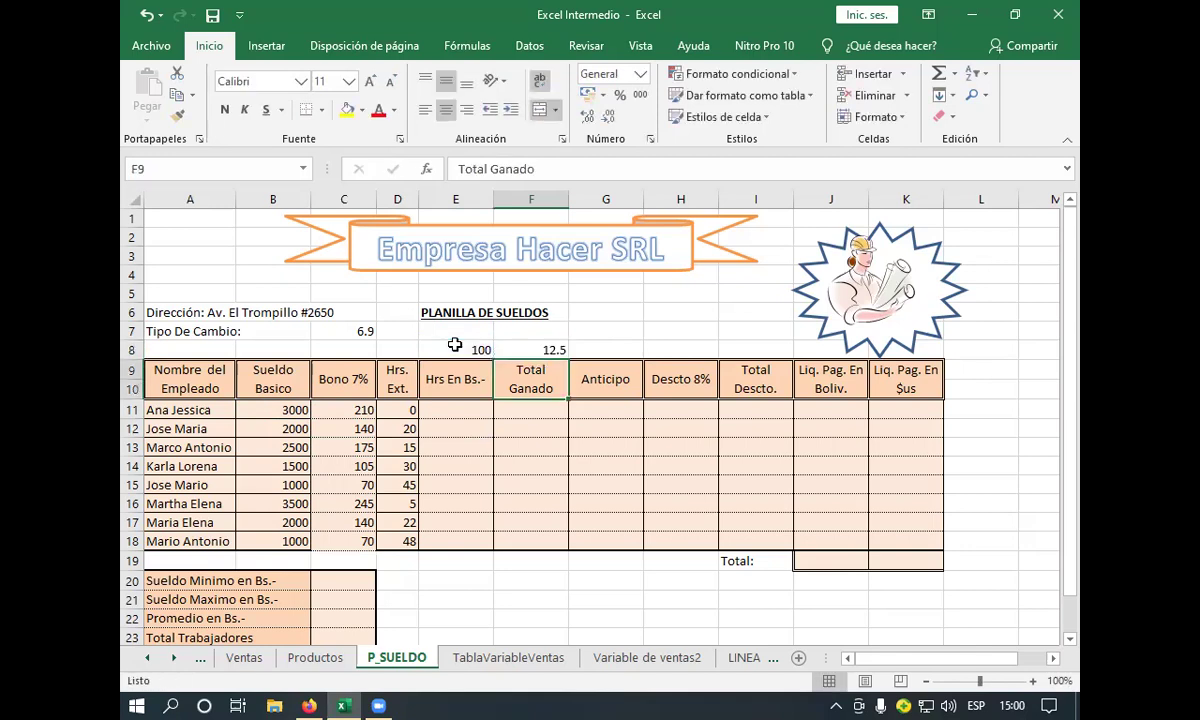
left_click(528, 348)
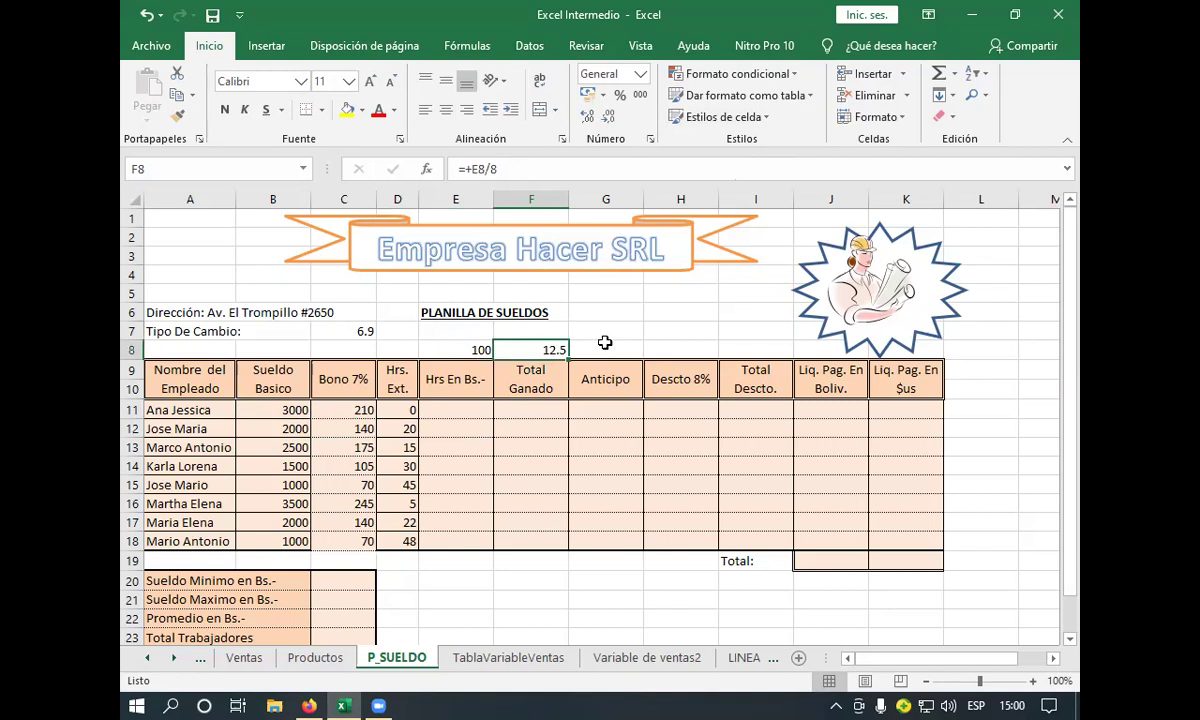
- Enter +F8*2 in G8 for a doubled overtime rate of 25
left_click(610, 343)
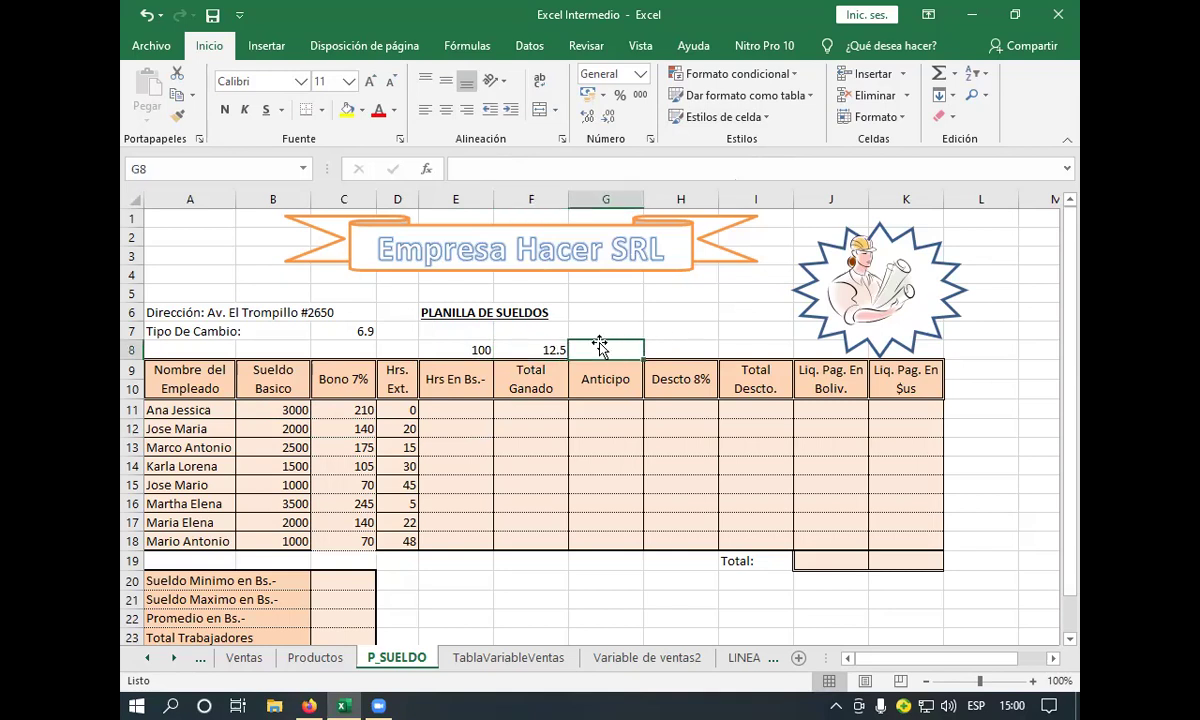
type("+")
left_click(546, 349)
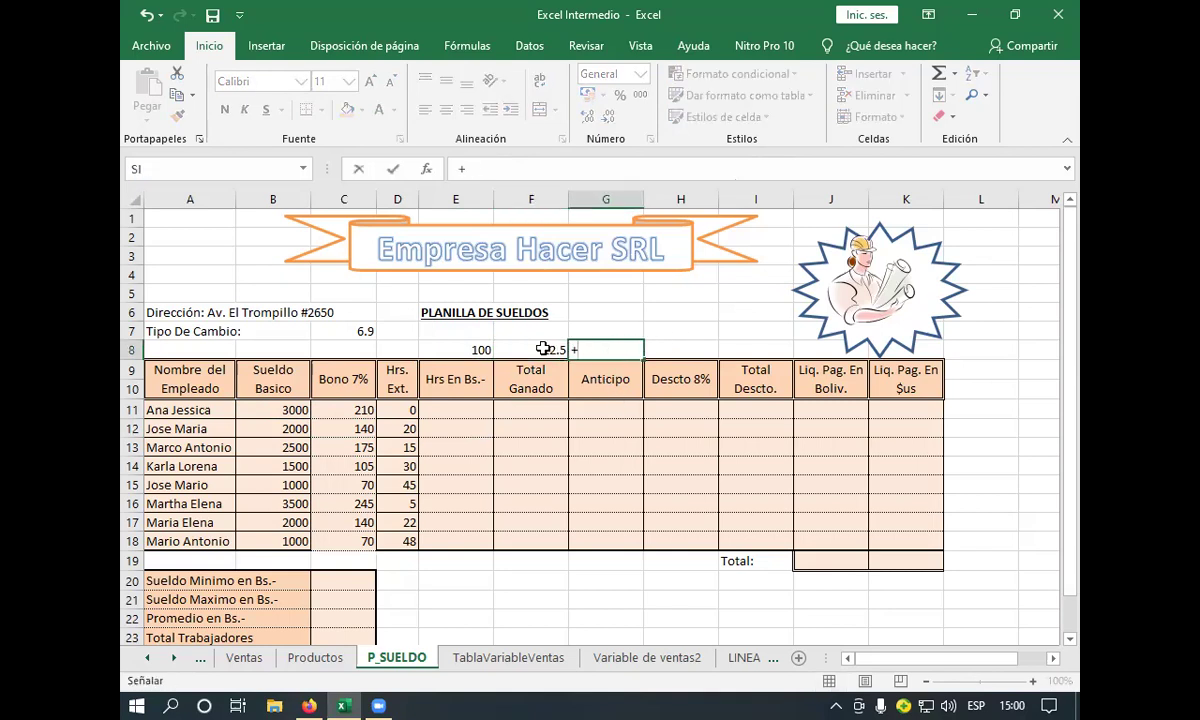
type("F8*2")
key("Return")
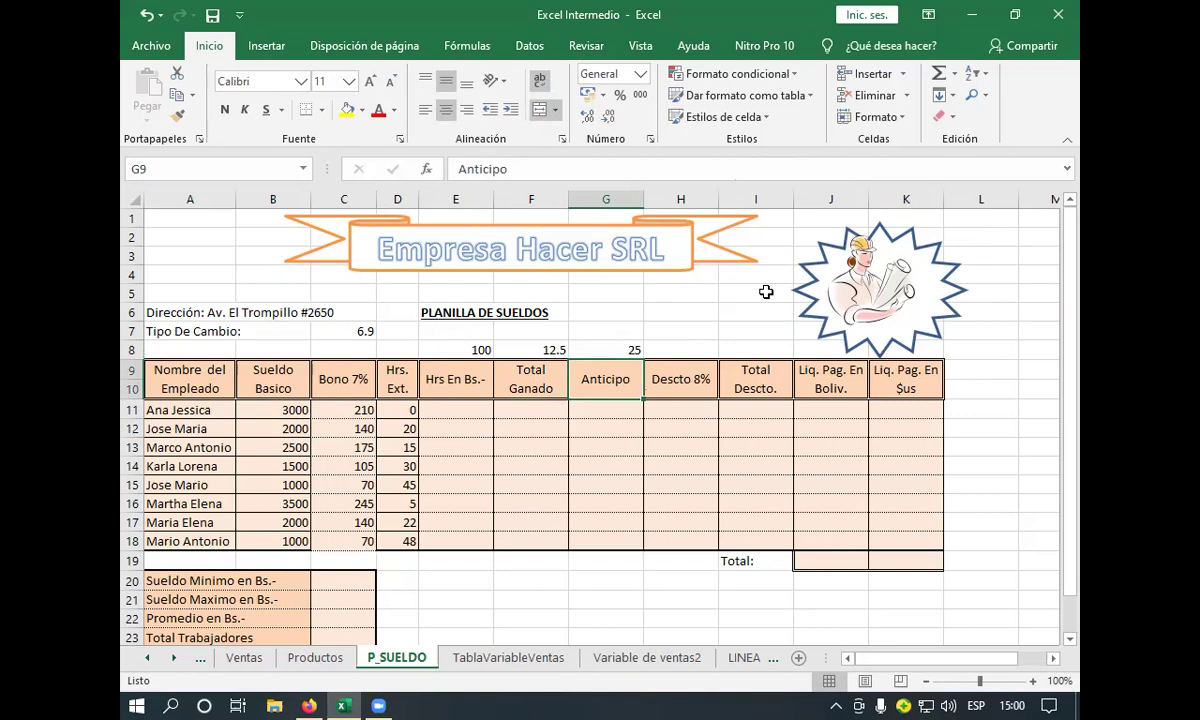
- Enter +G8*D11 in H8 to compute the sample overtime pay
left_click(675, 349)
type("+")
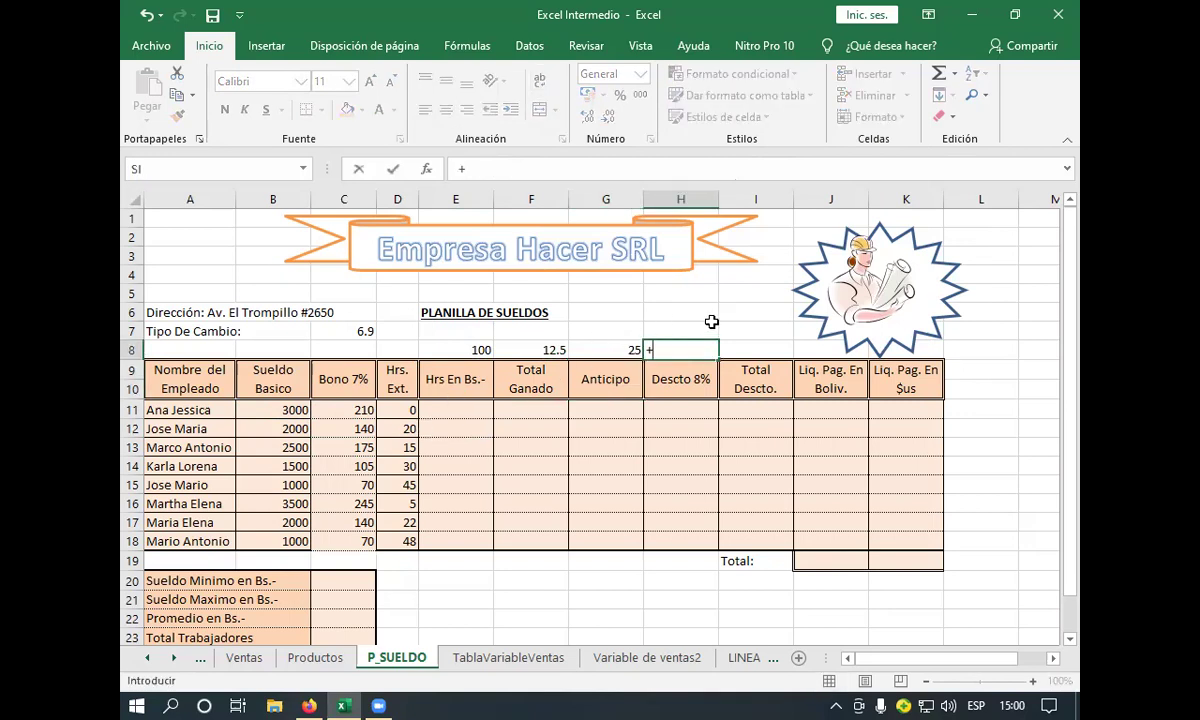
left_click(630, 345)
type("*")
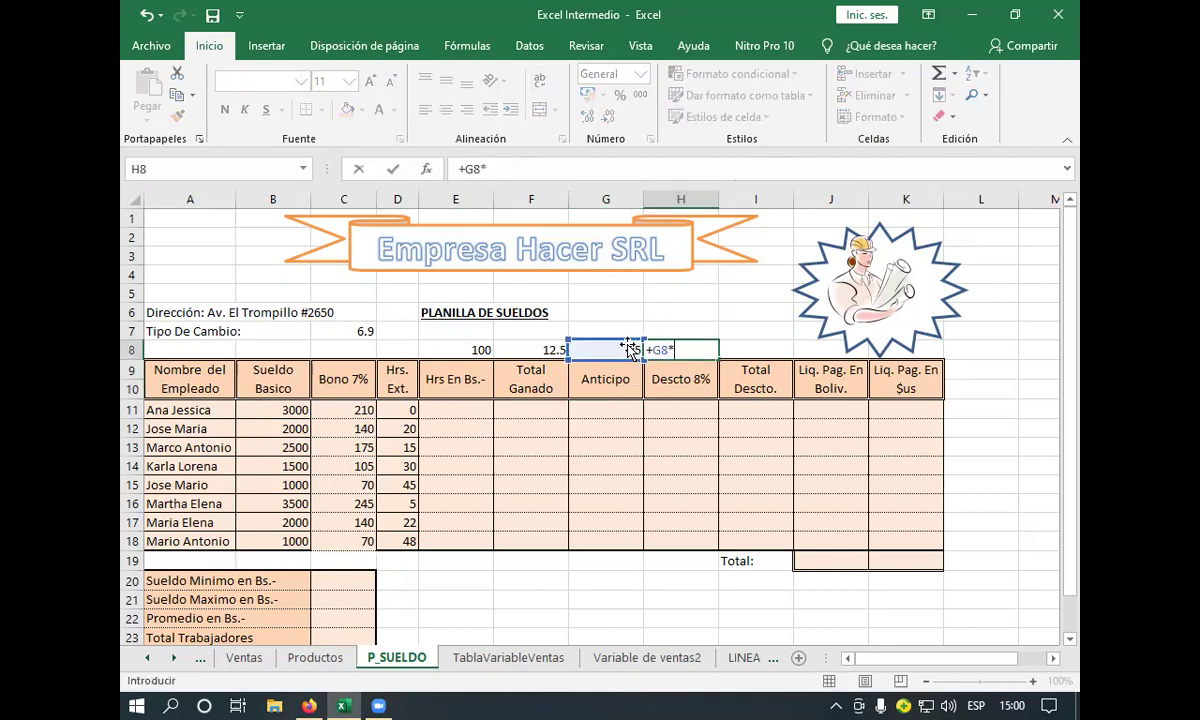
left_click(405, 410)
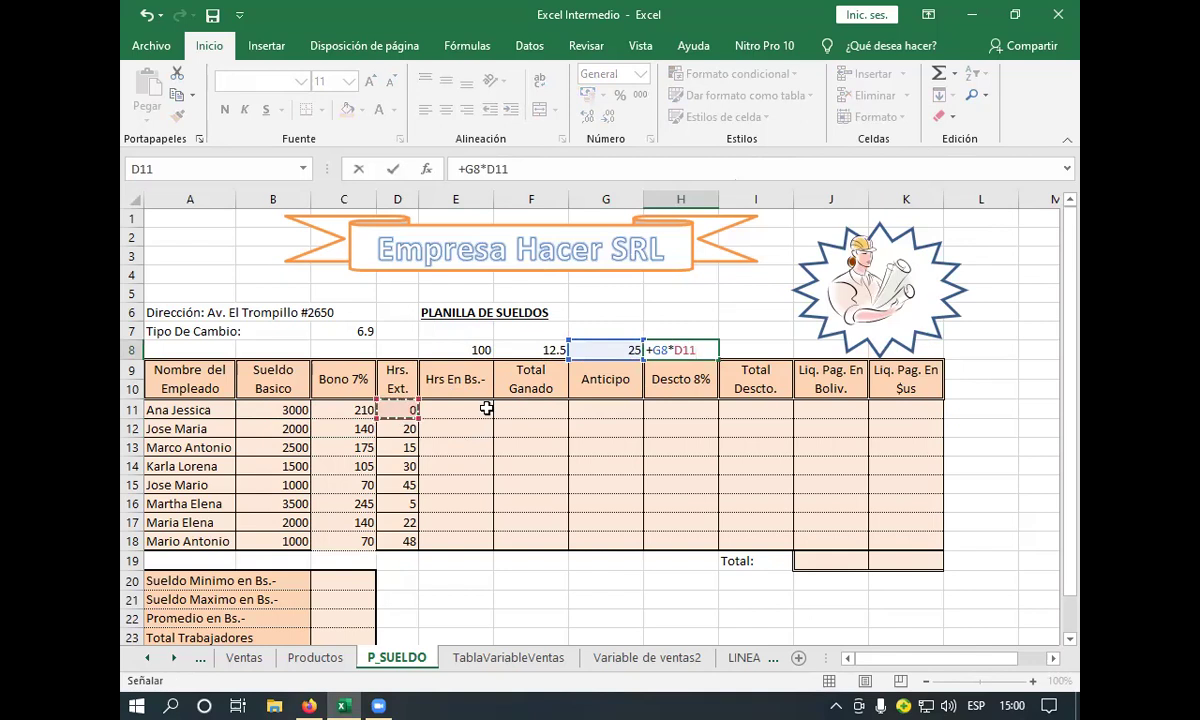
key("Return")
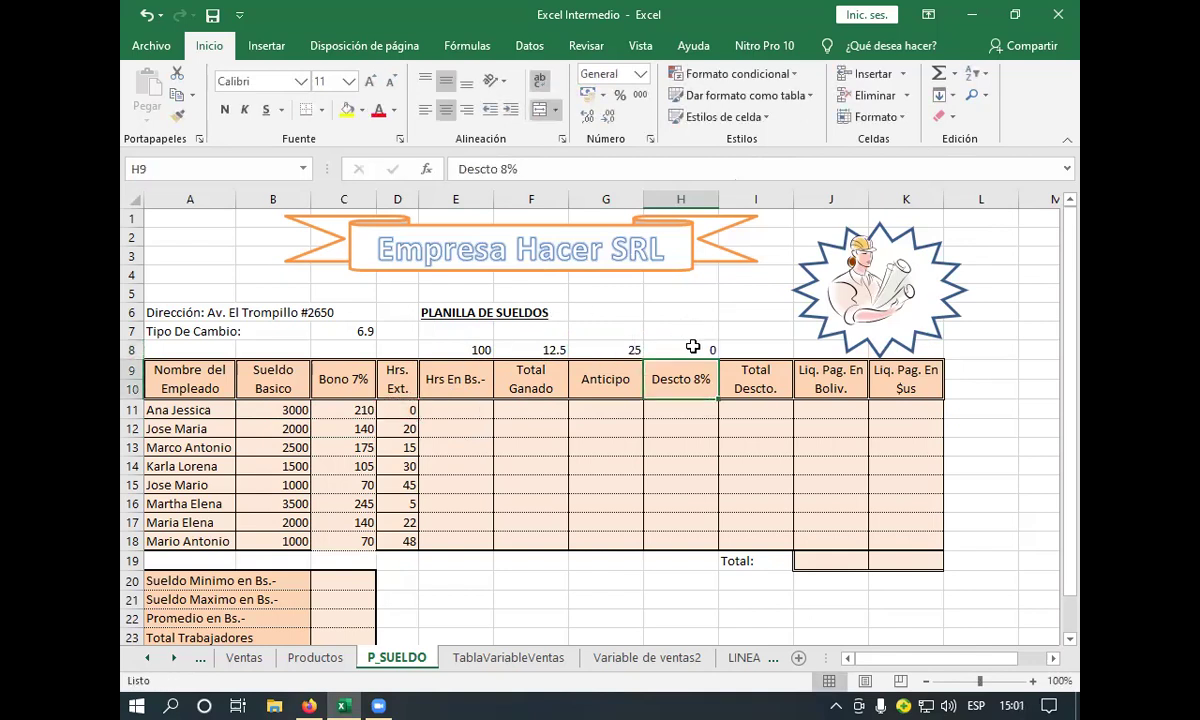
left_click(692, 346)
- Change D11's extra hours to 2 so H8 shows 50 overtime pay
left_click(396, 411)
type("2")
key("Return")
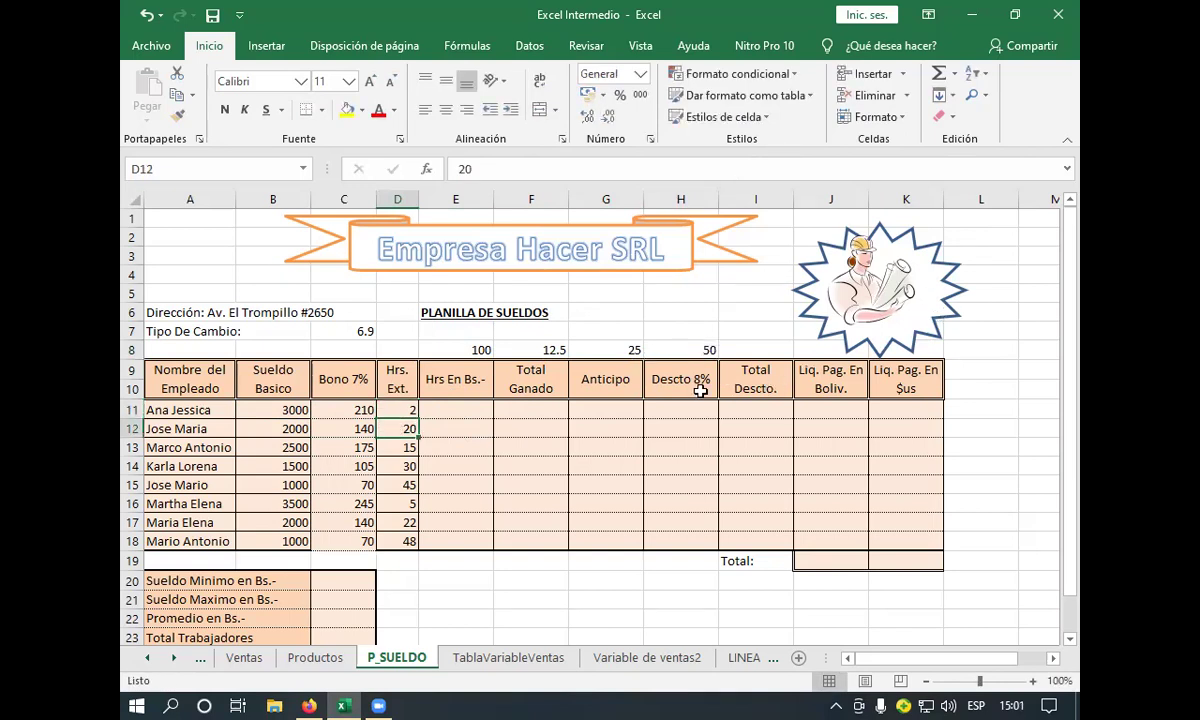
left_click(700, 336)
left_click(688, 349)
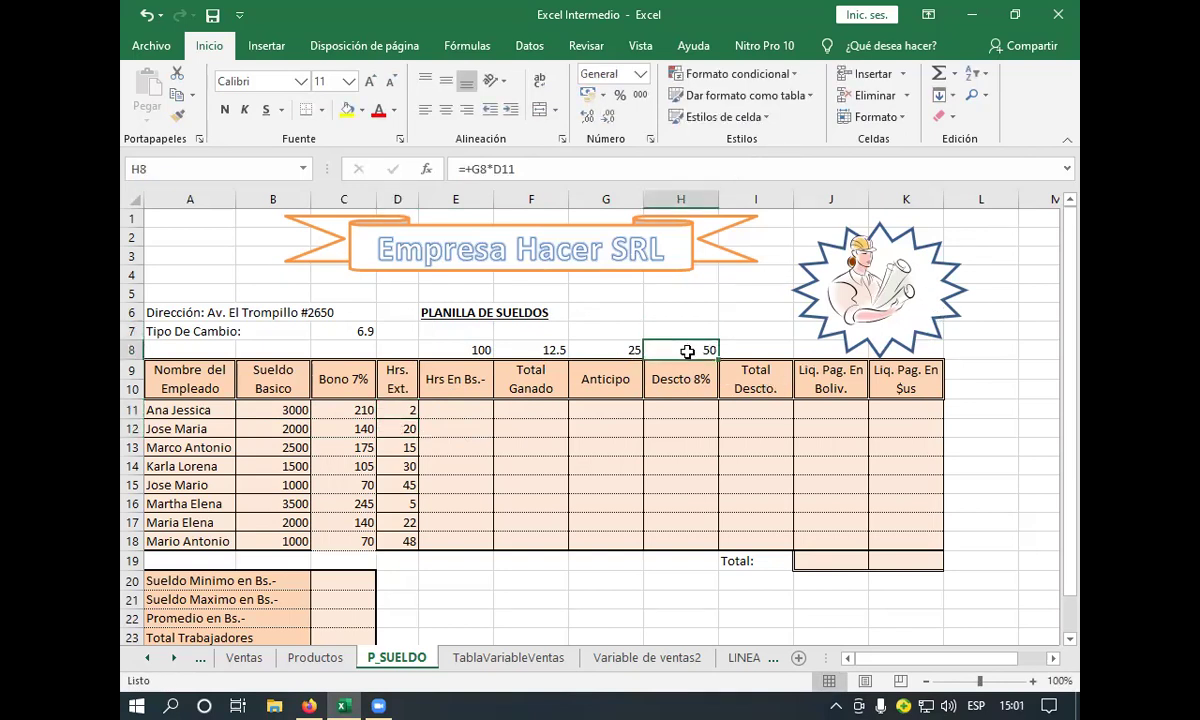
left_click(435, 408)
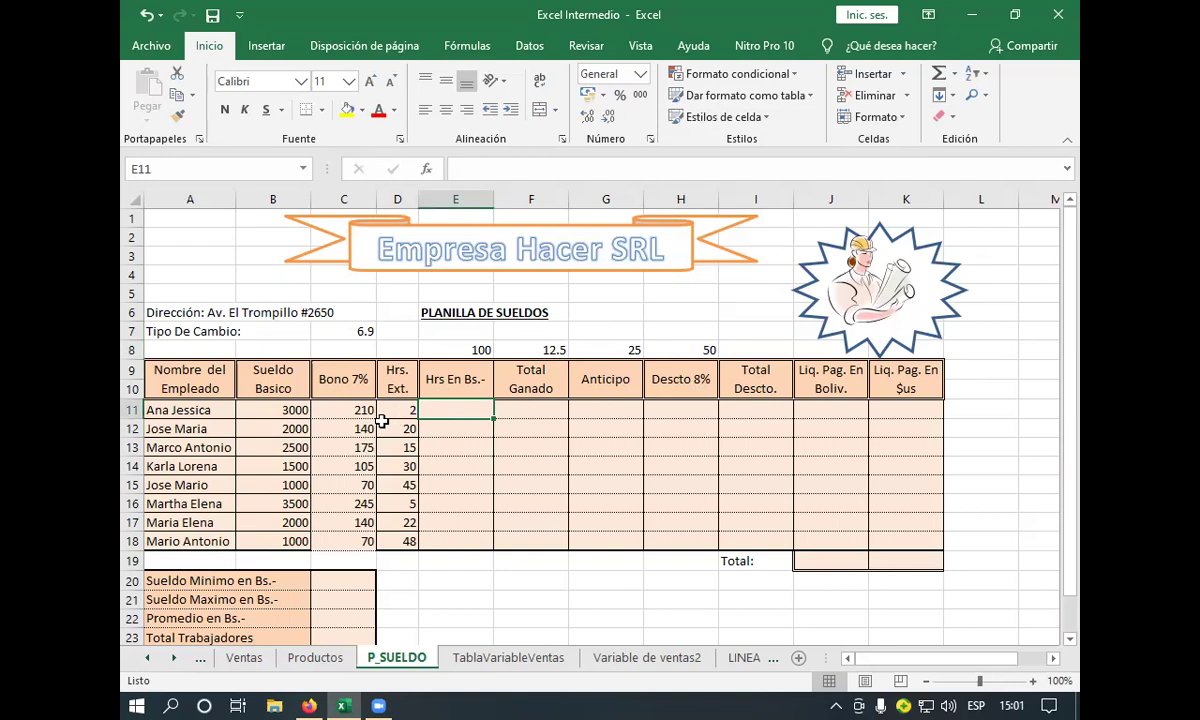
- Type the overtime formula +(((B11/30)/8)*2)*D11 into E11
type("+(((")
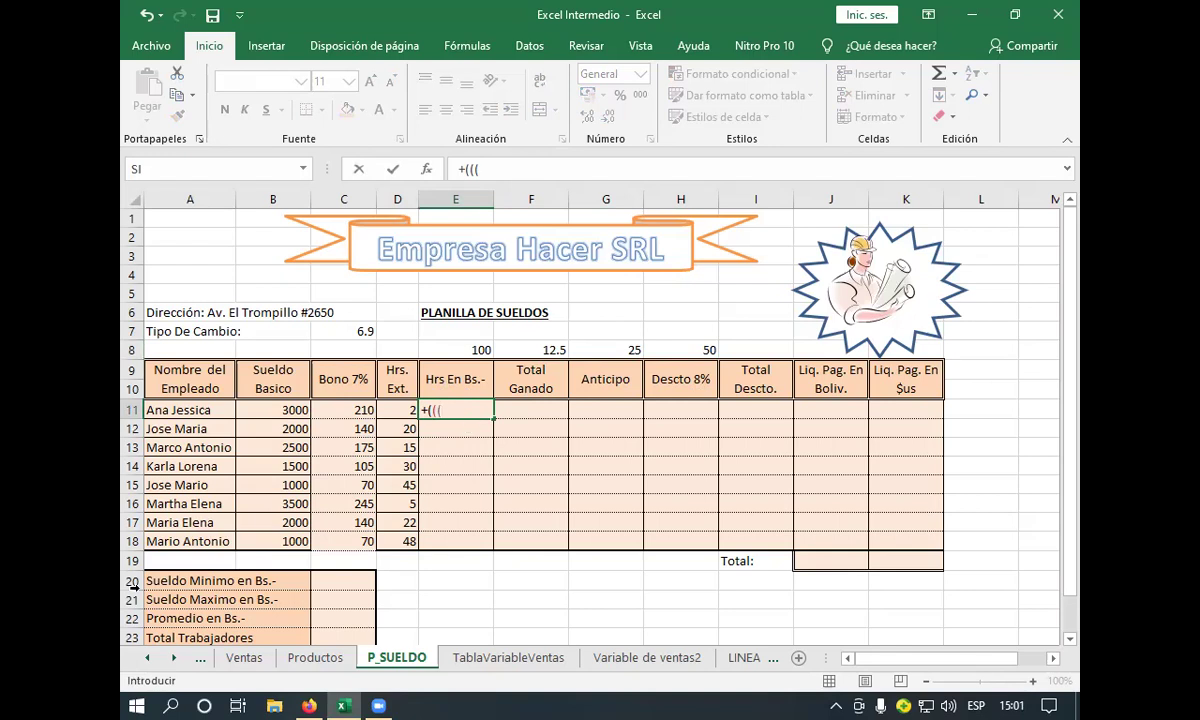
left_click(265, 410)
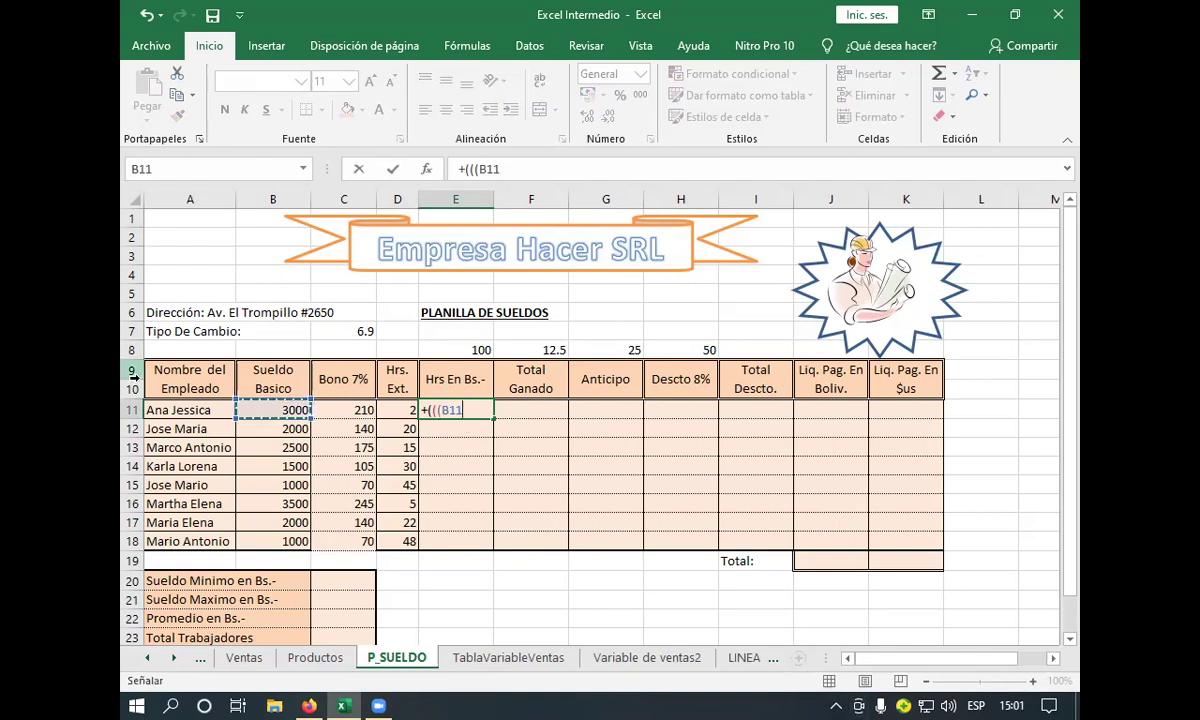
type("/30")
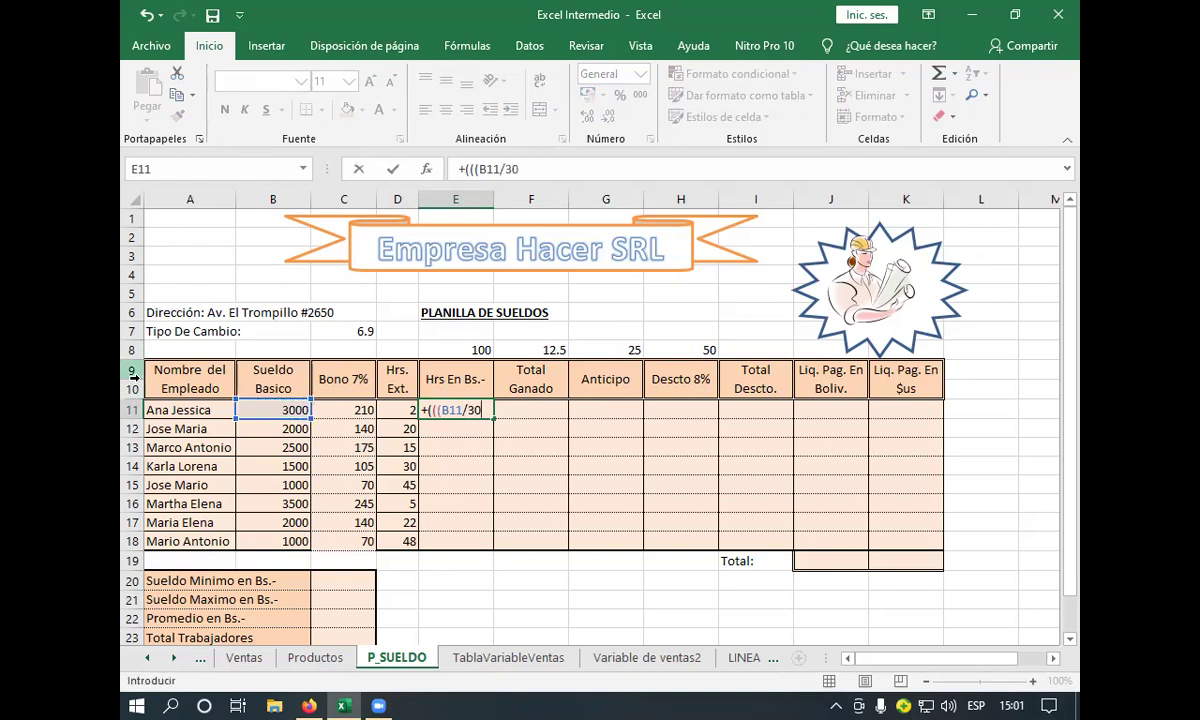
type("=")
key("BackSpace")
type("=")
key("BackSpace")
type(")")
type("/8)")
type("*2")
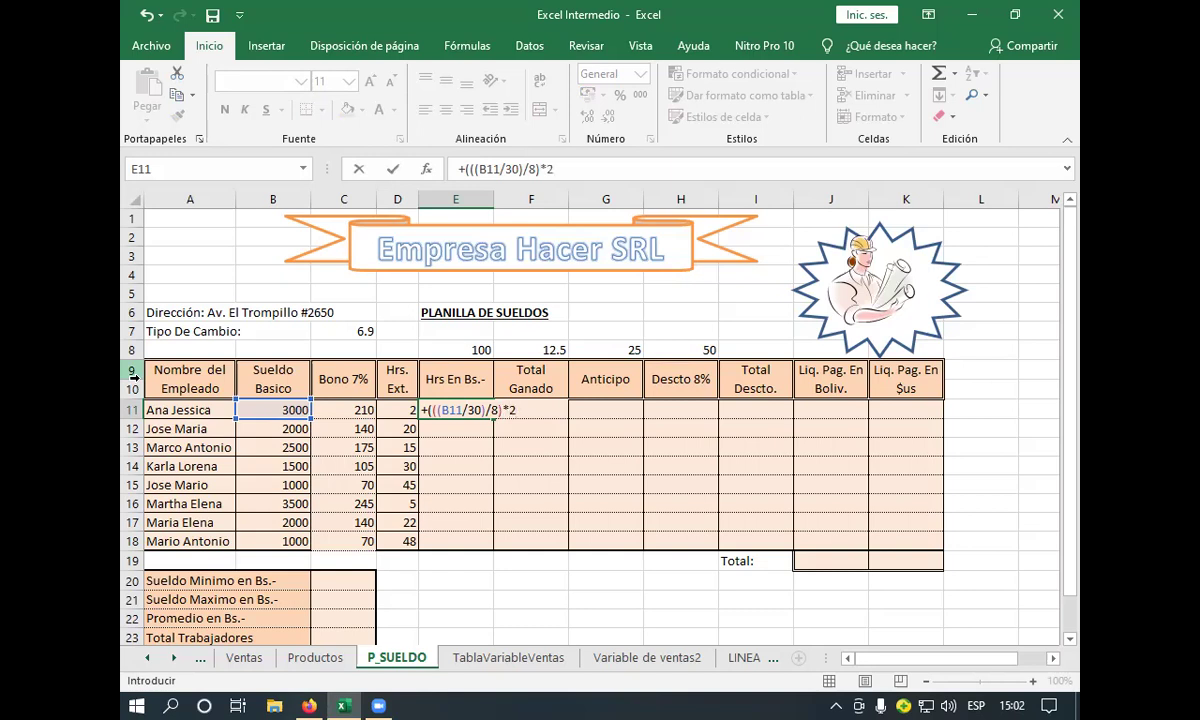
type(")")
type("*")
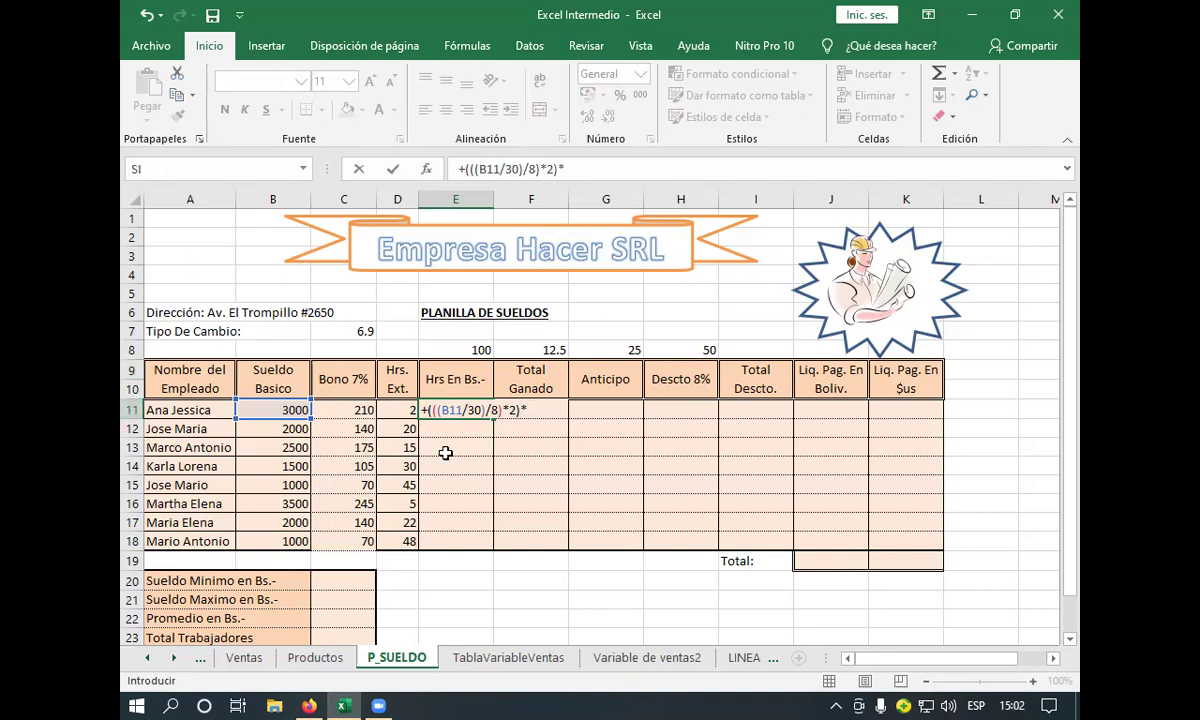
left_click(406, 408)
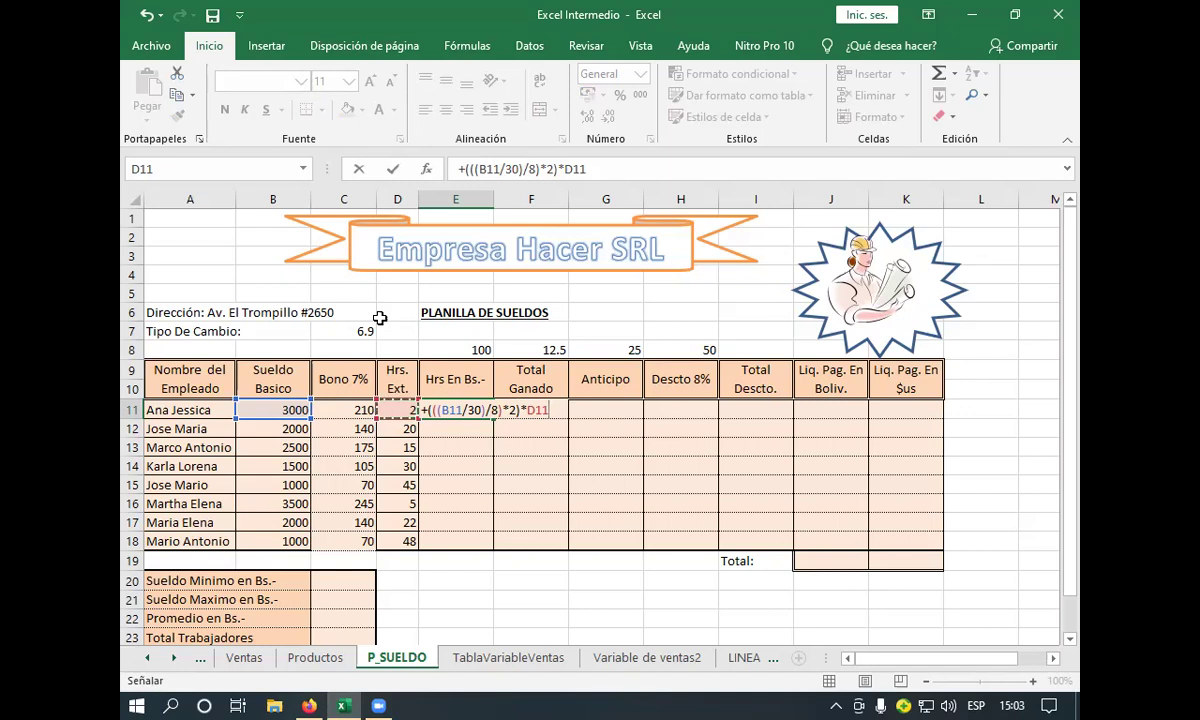
- Commit the E11 overtime formula and reset D11's extra hours to 0
key("Return")
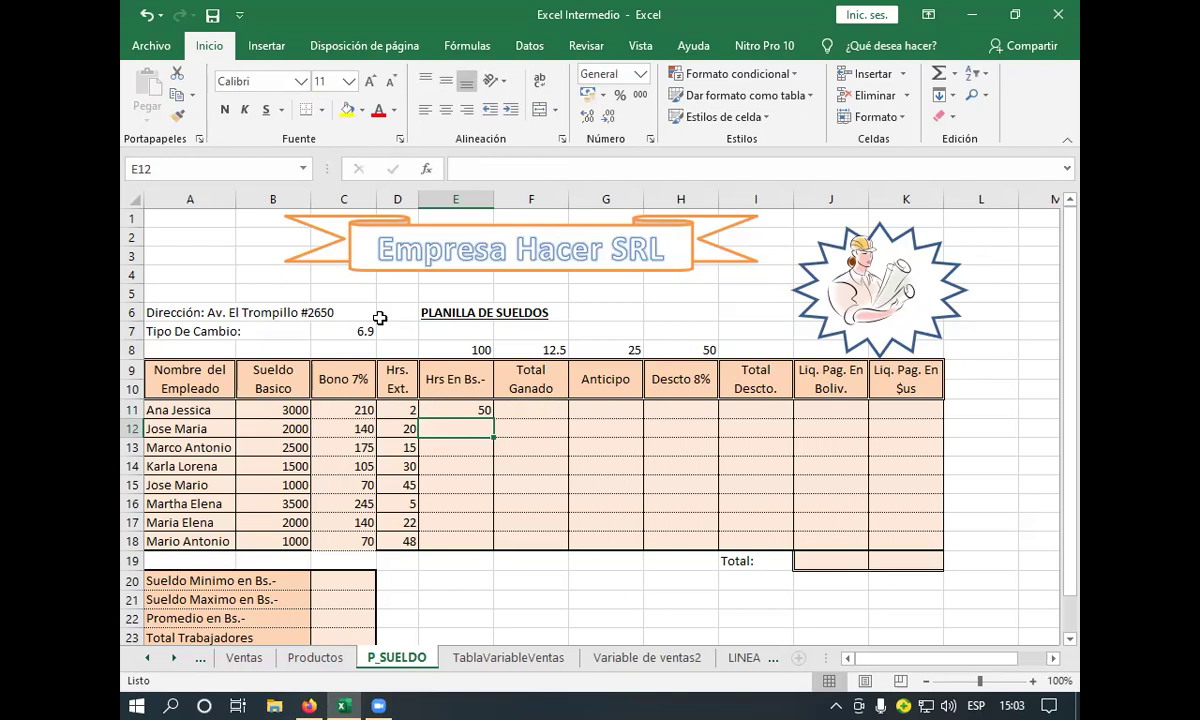
left_click(392, 410)
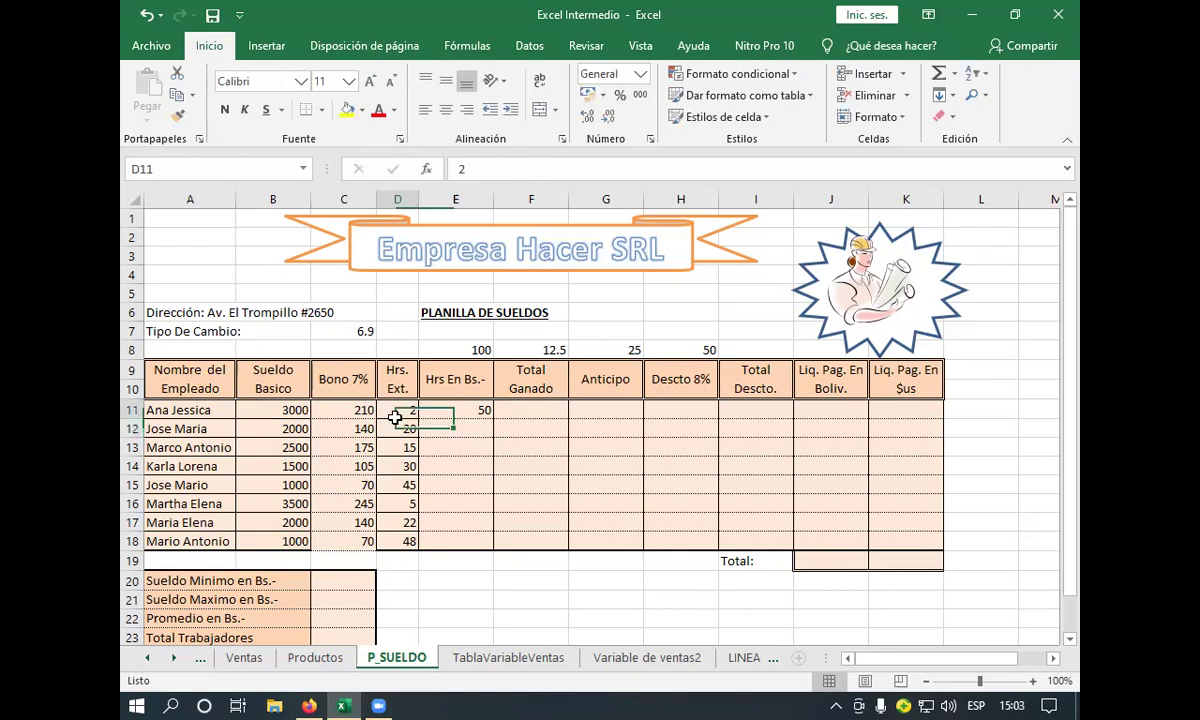
type("0")
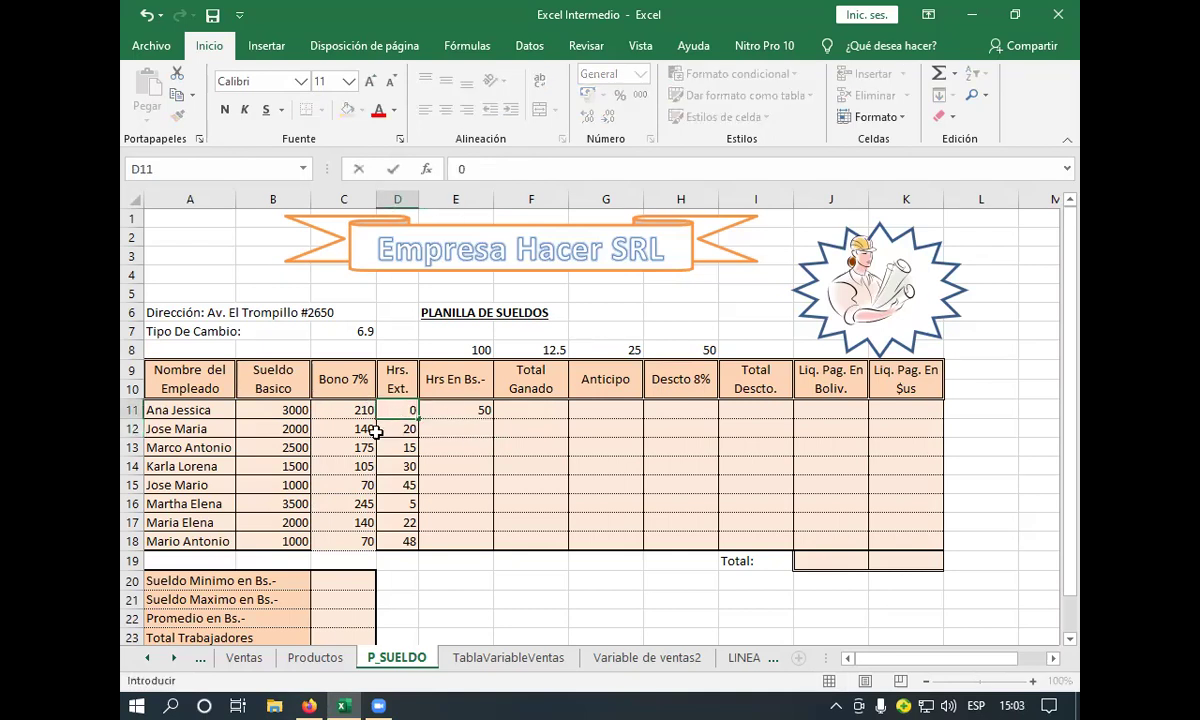
key("Return")
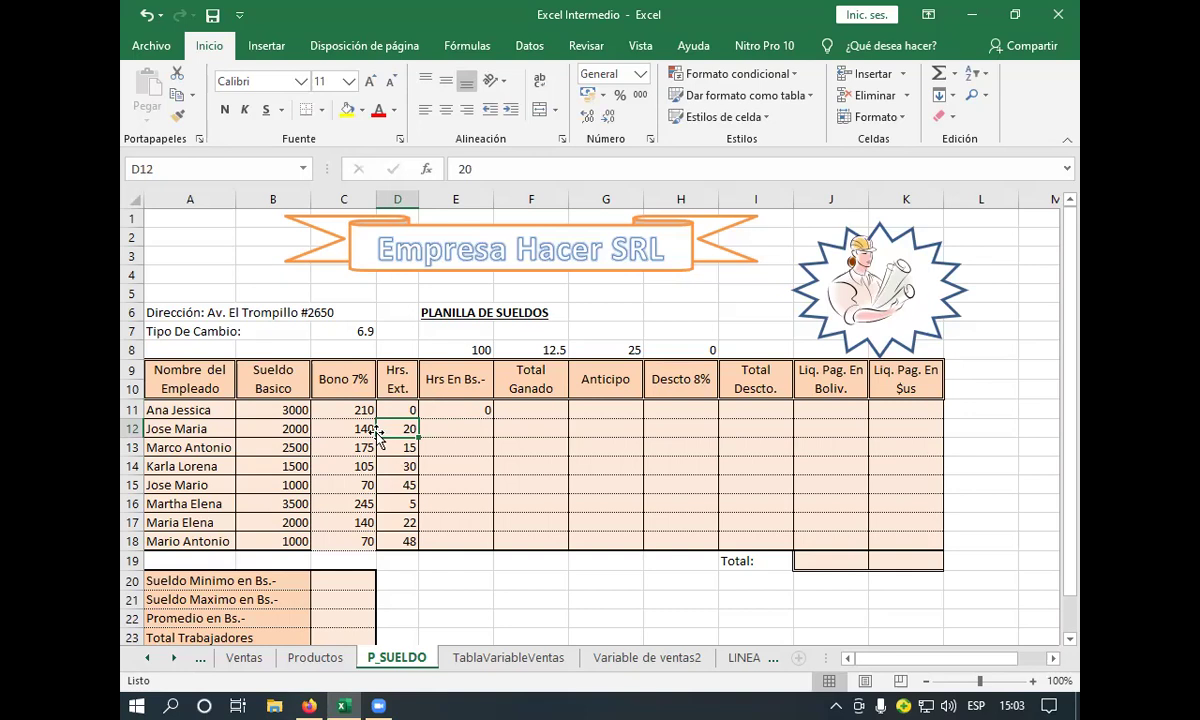
- Copy the E11 overtime formula down to E18 and display two decimals
left_click(484, 407)
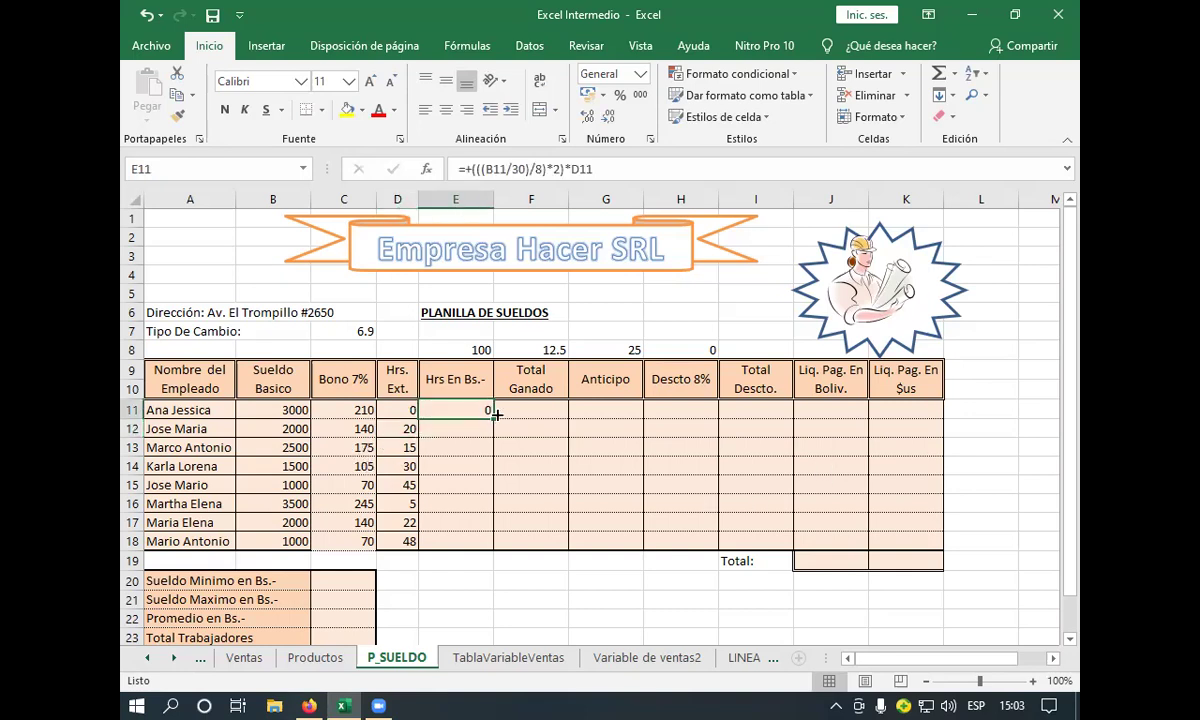
left_click_drag(495, 414, 492, 545)
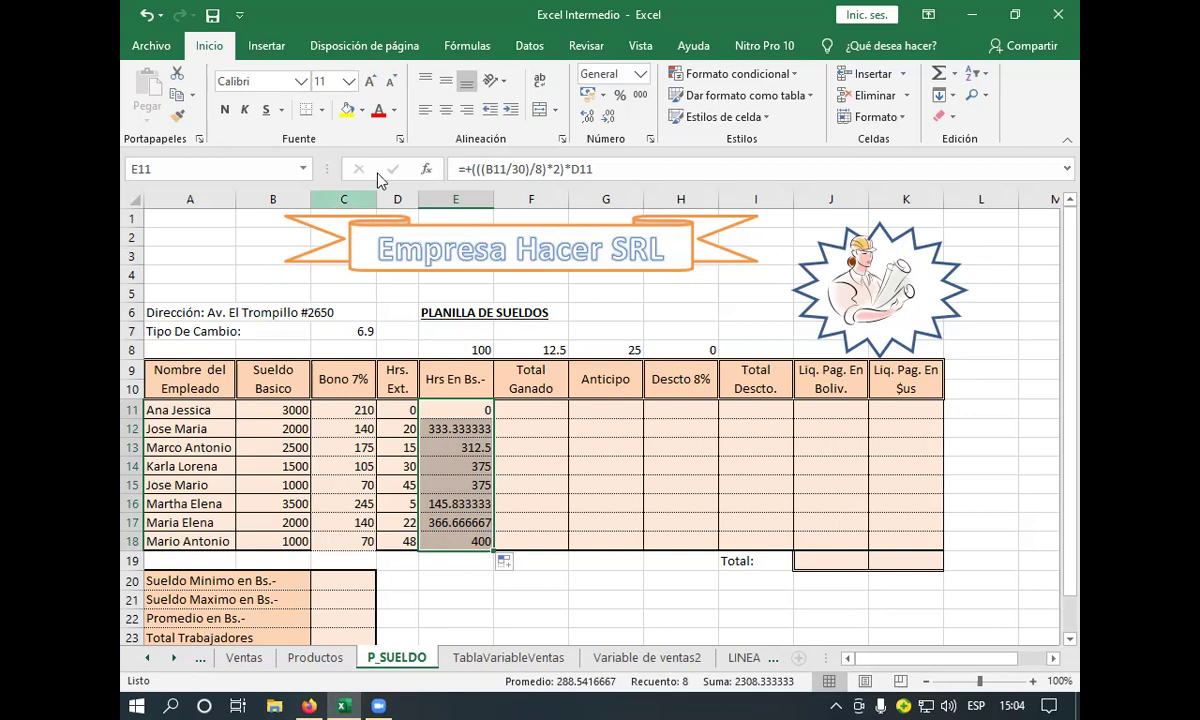
left_click(589, 118)
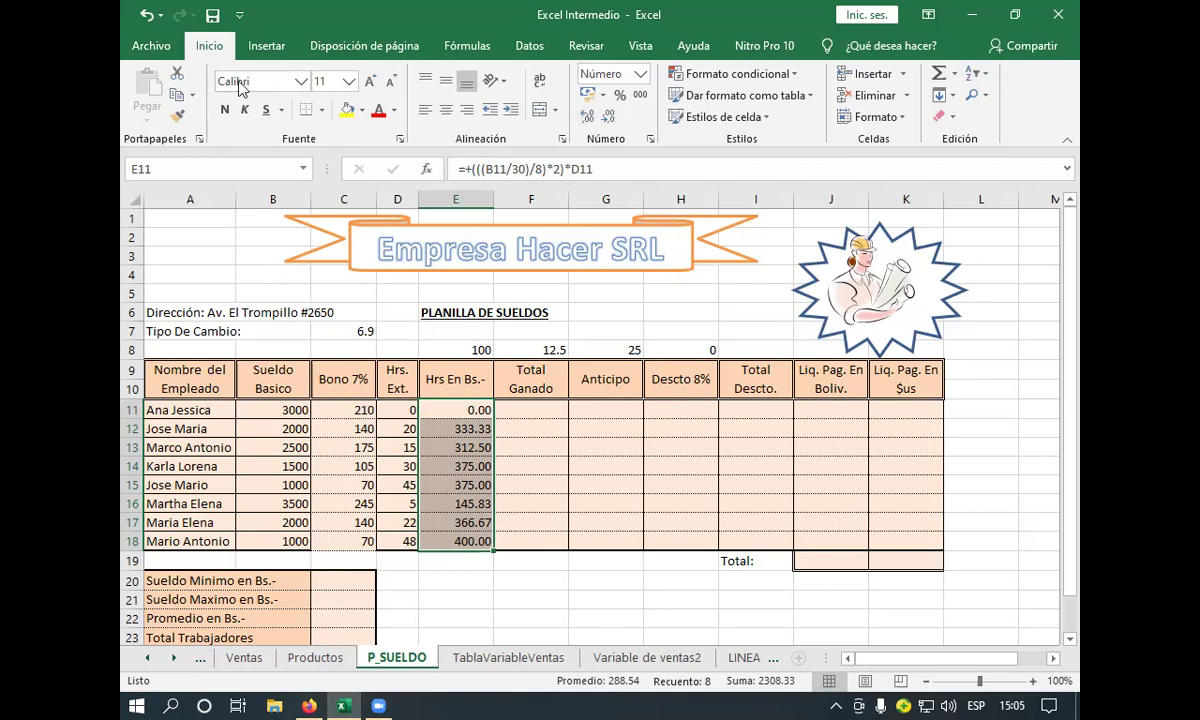
- Enter +B11+C11+E11 in F11 for a Total Ganado of 3210.00
left_click(536, 410)
type("+")
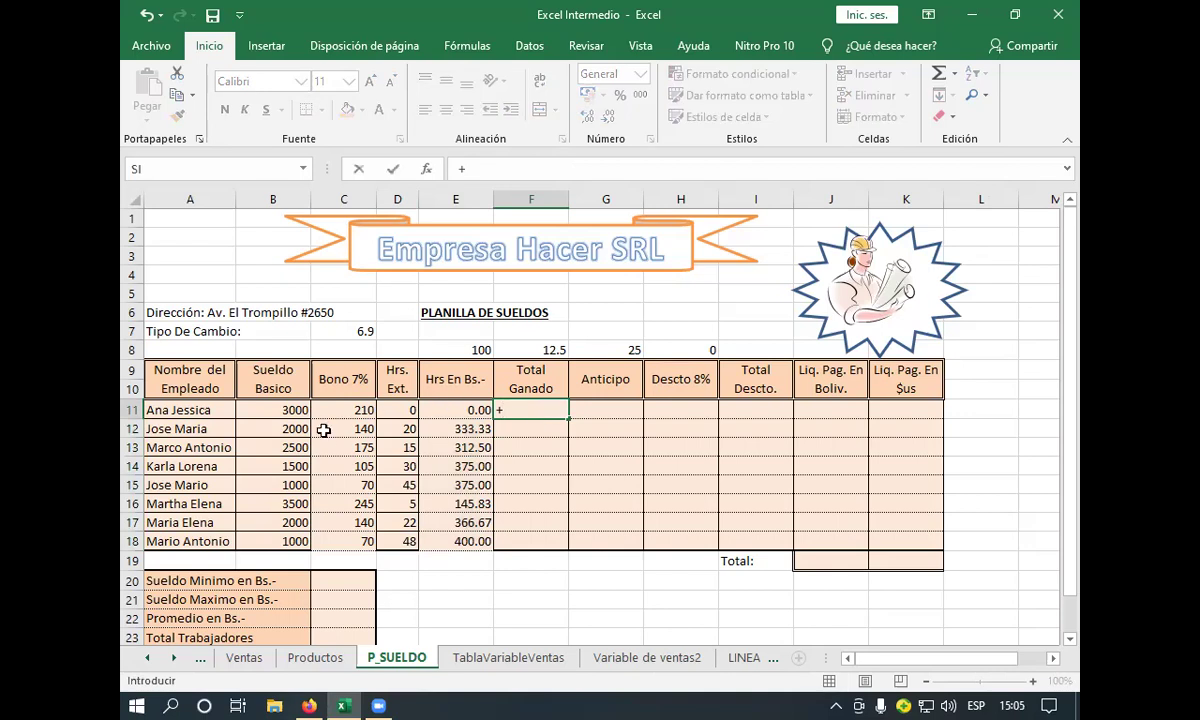
left_click(296, 410)
type("+")
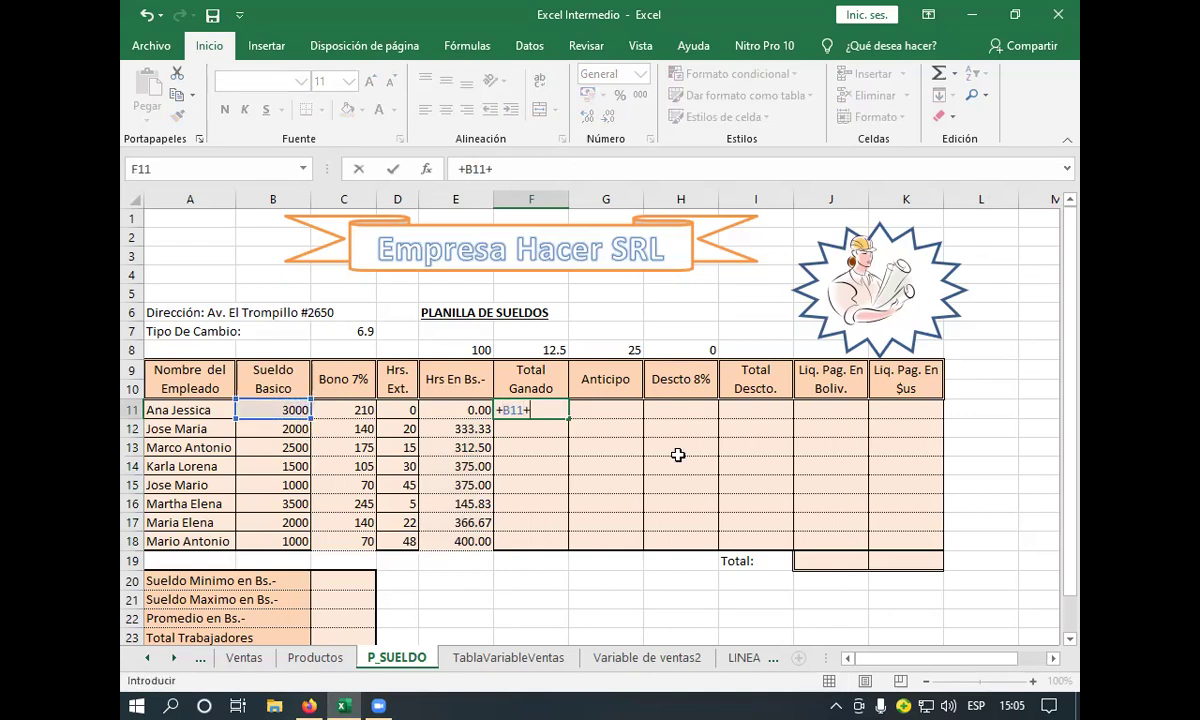
left_click(361, 410)
type("+")
left_click(487, 406)
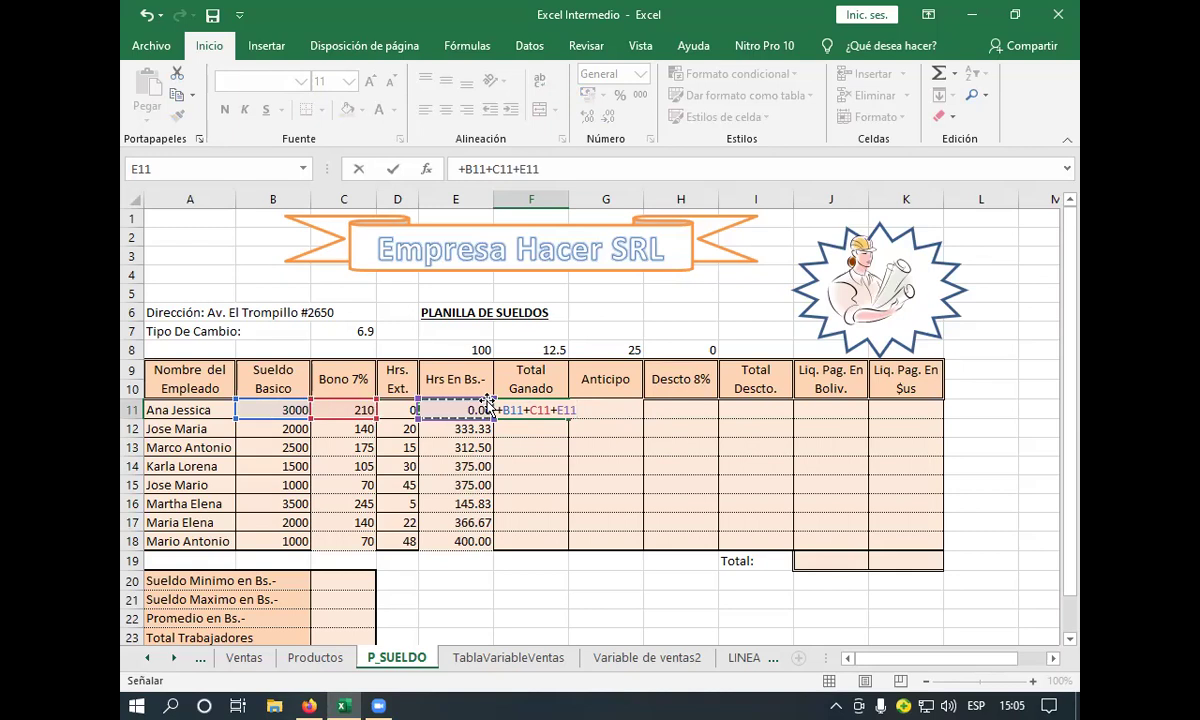
key("Return")
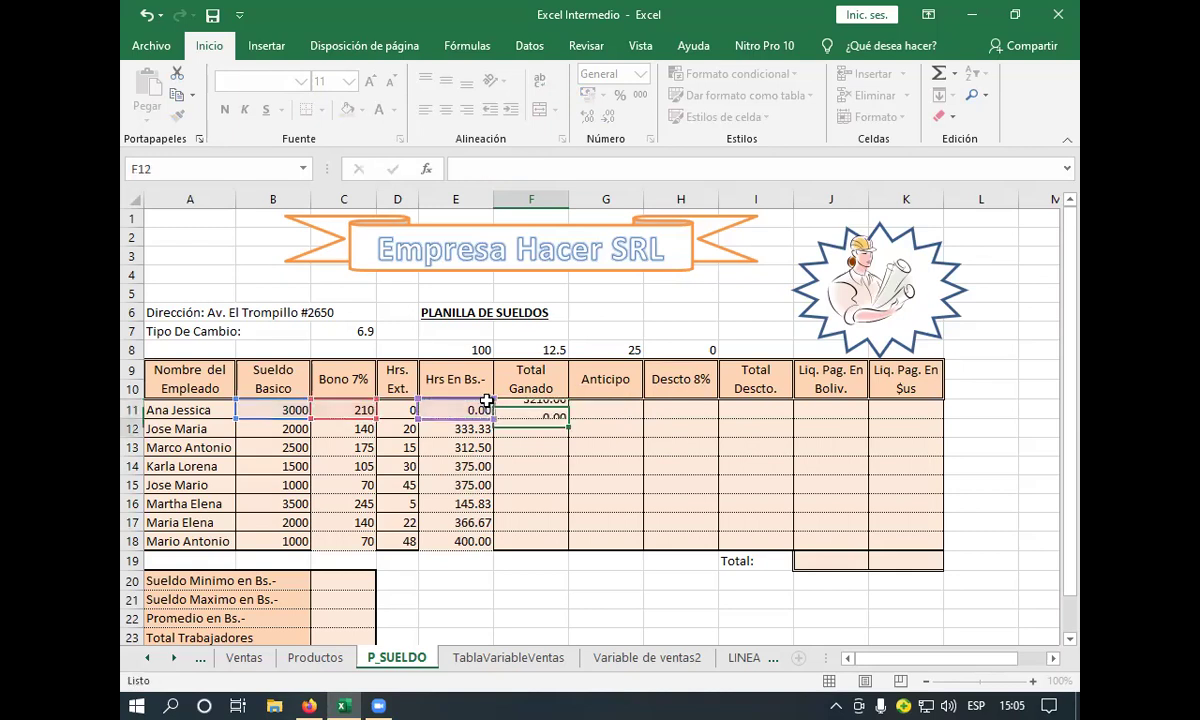
- Copy the Total Ganado formula down to F18, undoing an overshoot past the table
left_click(548, 410)
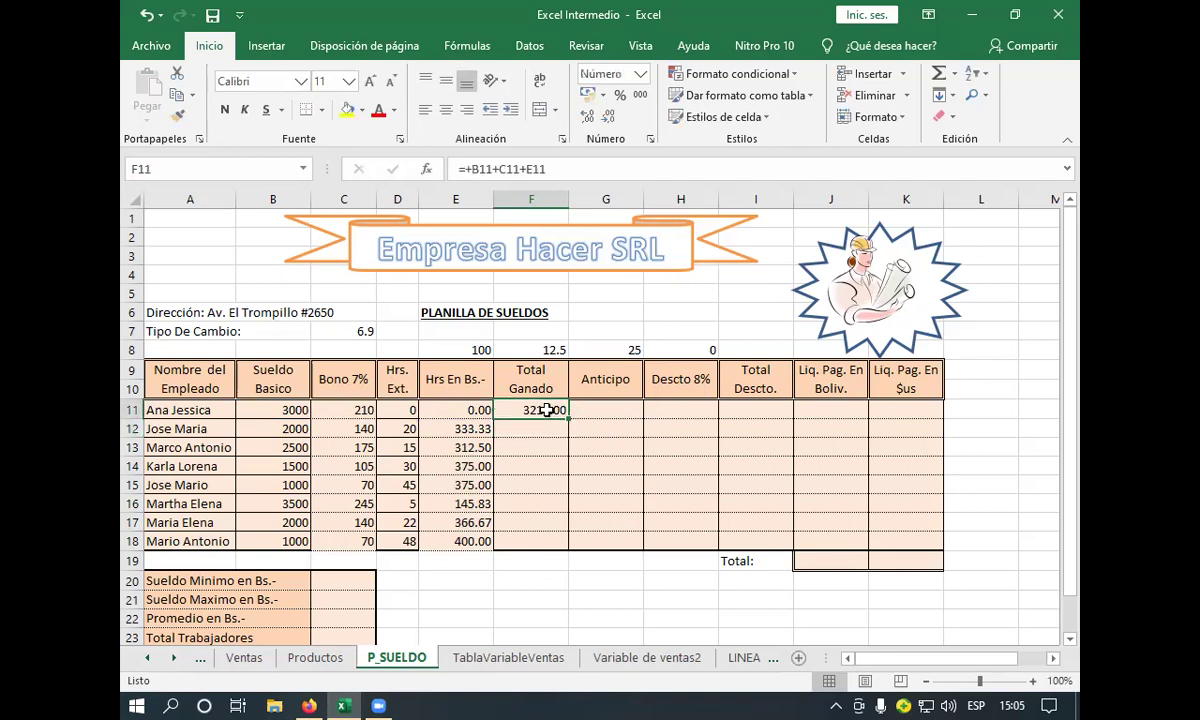
left_click_drag(569, 419, 560, 638)
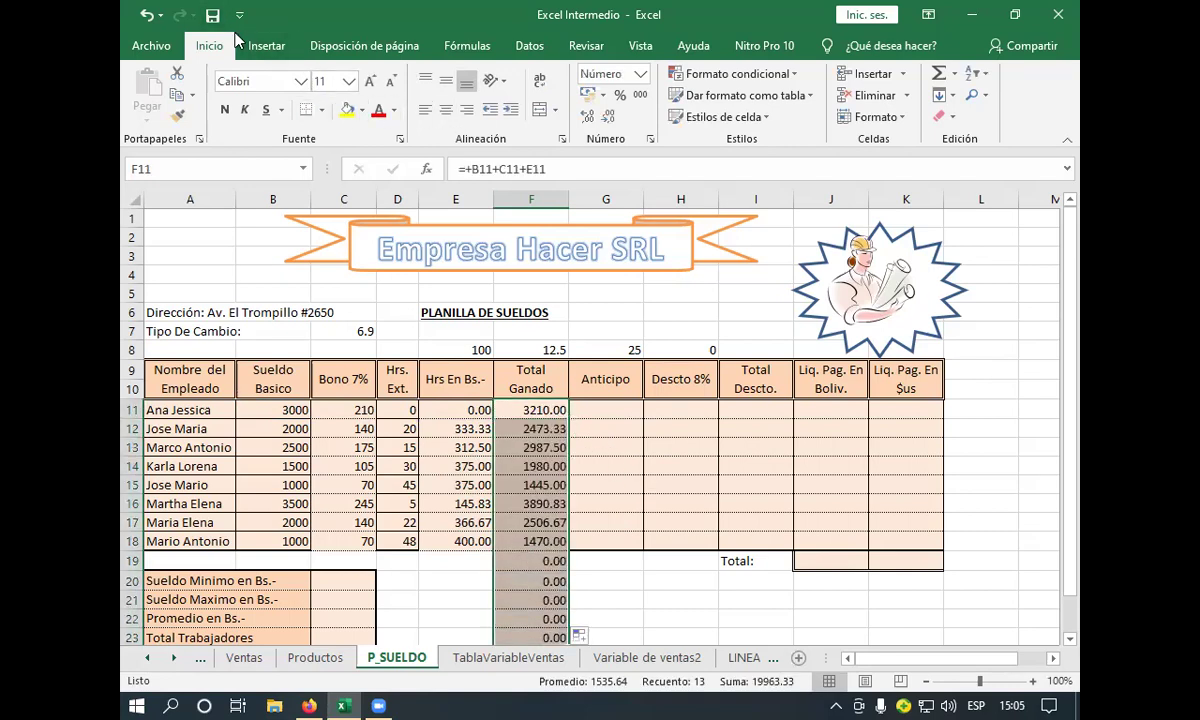
left_click(146, 14)
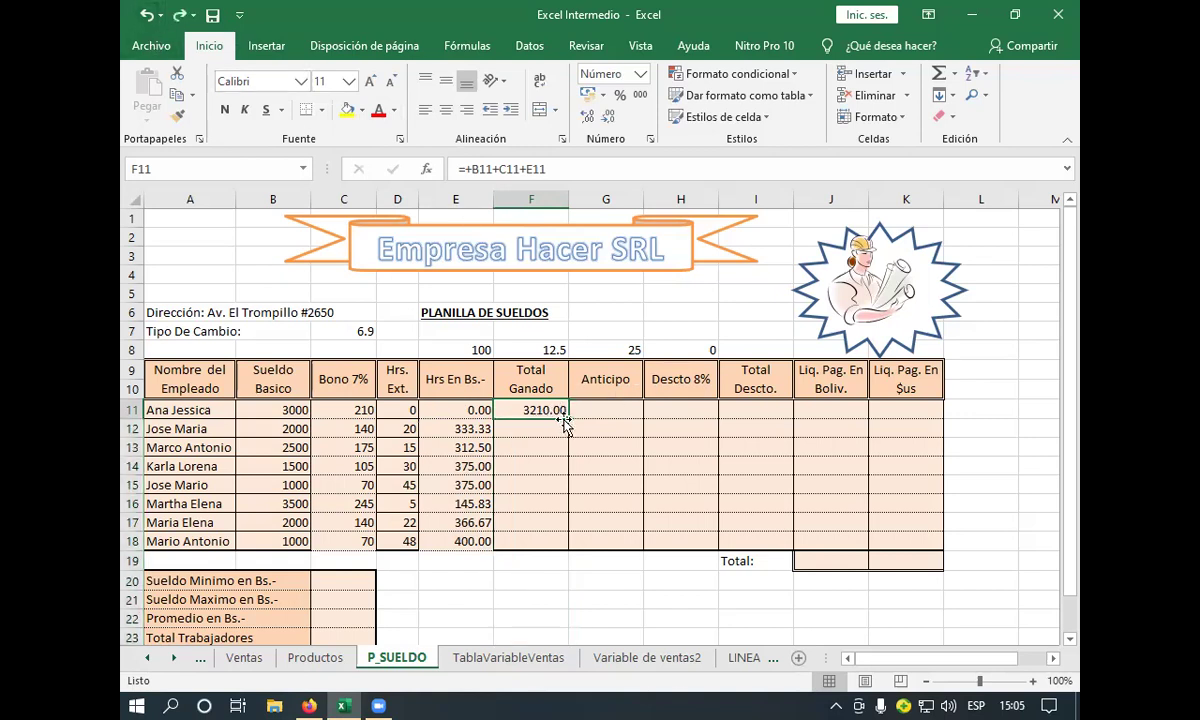
left_click_drag(569, 419, 568, 545)
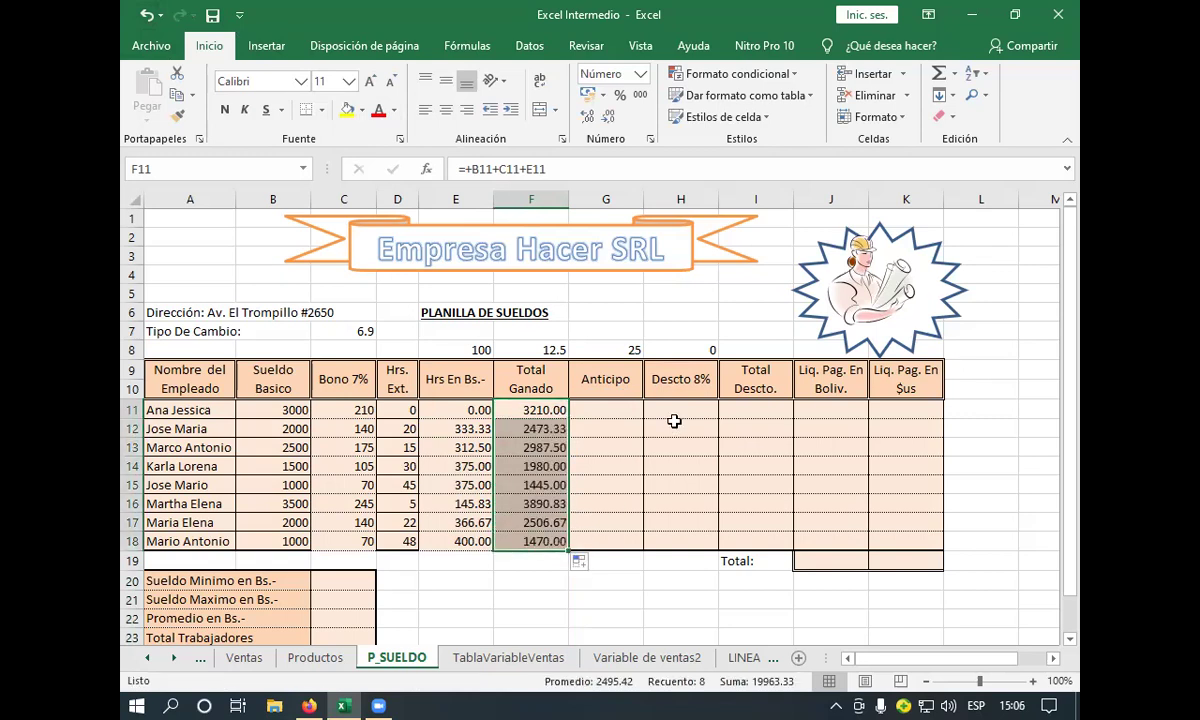
left_click(612, 407)
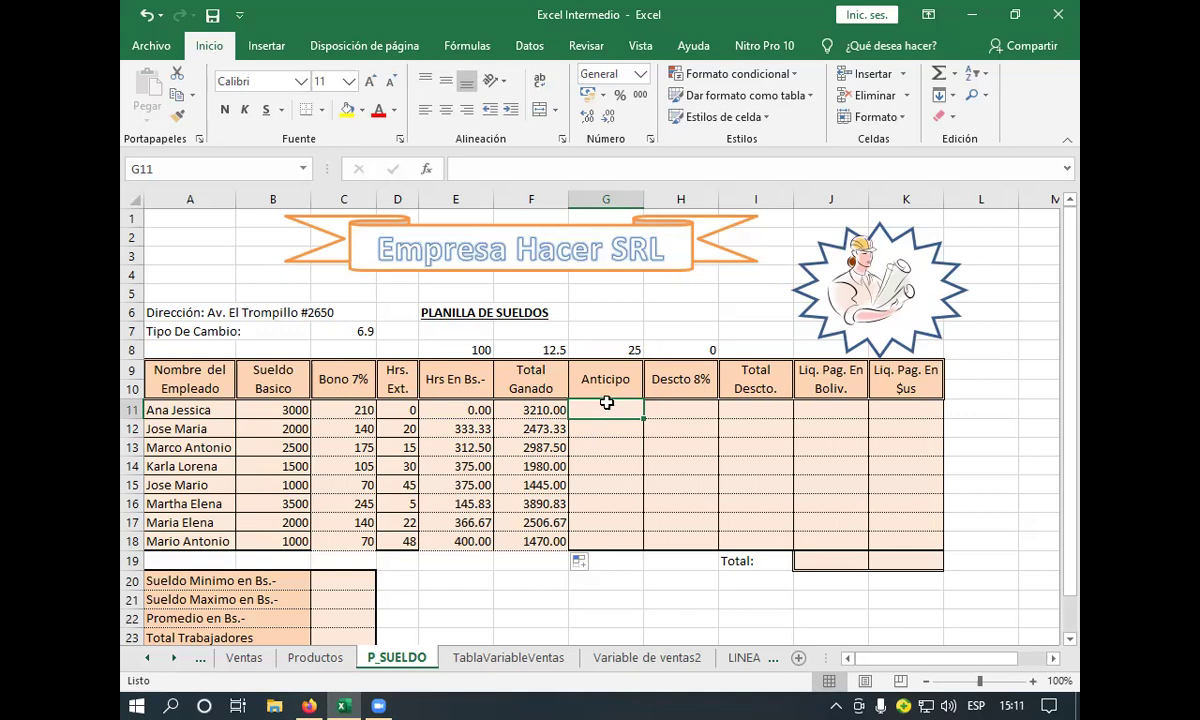
- Enter +B11*40% in G11 and fill it to G18, giving advances 1200 down to 400
type("+")
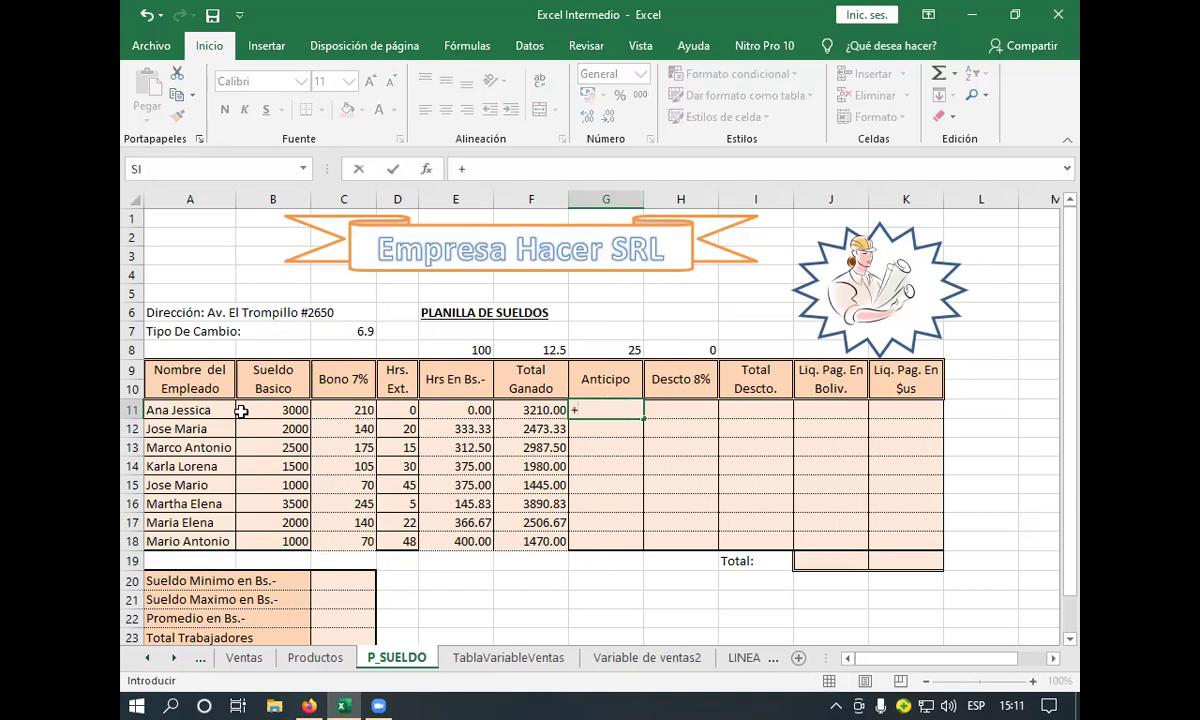
left_click(262, 408)
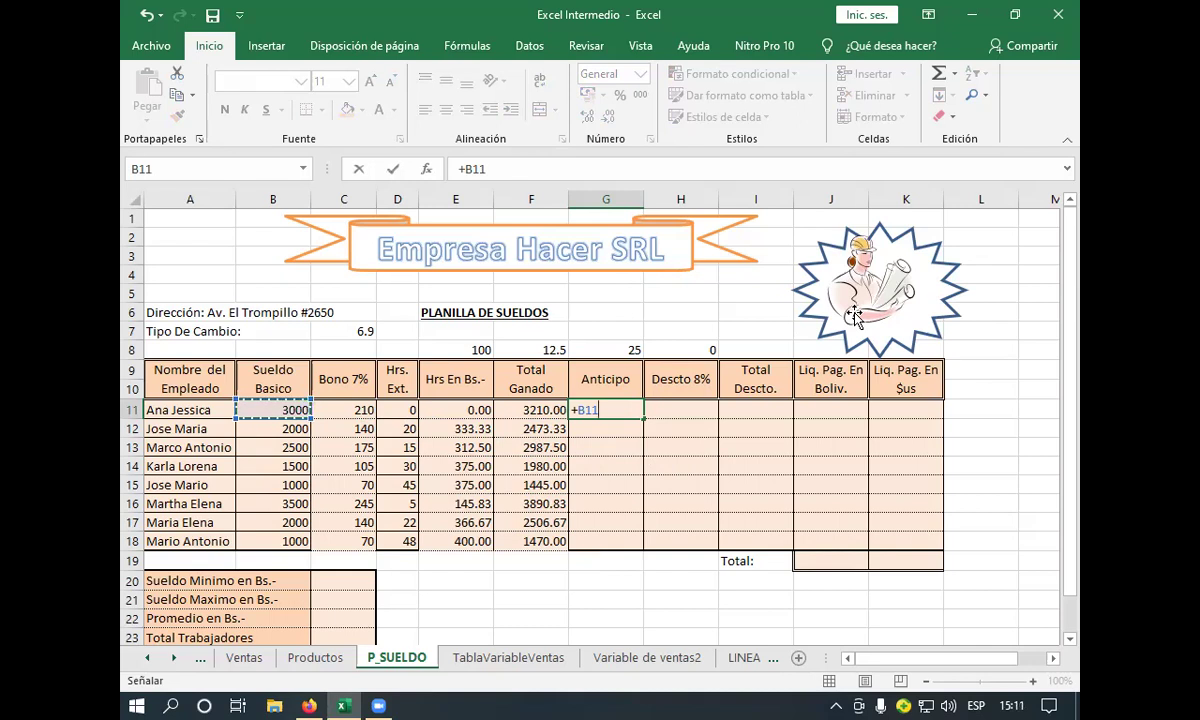
type("*")
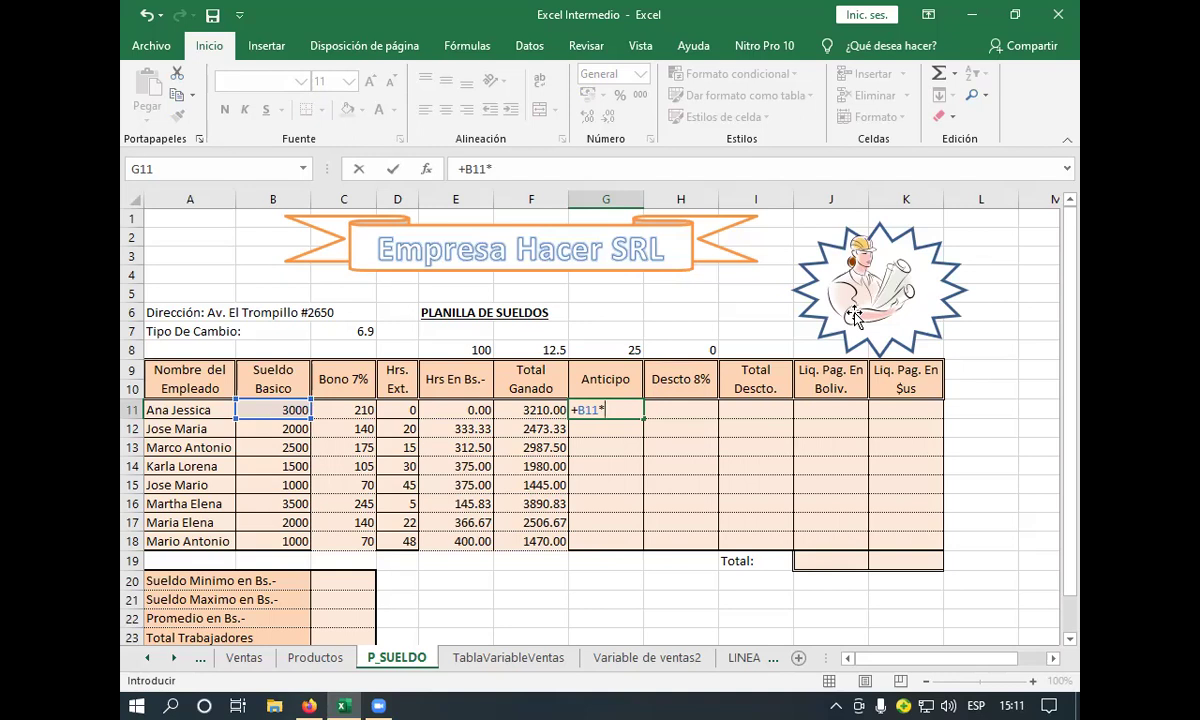
type("40%")
key("Return")
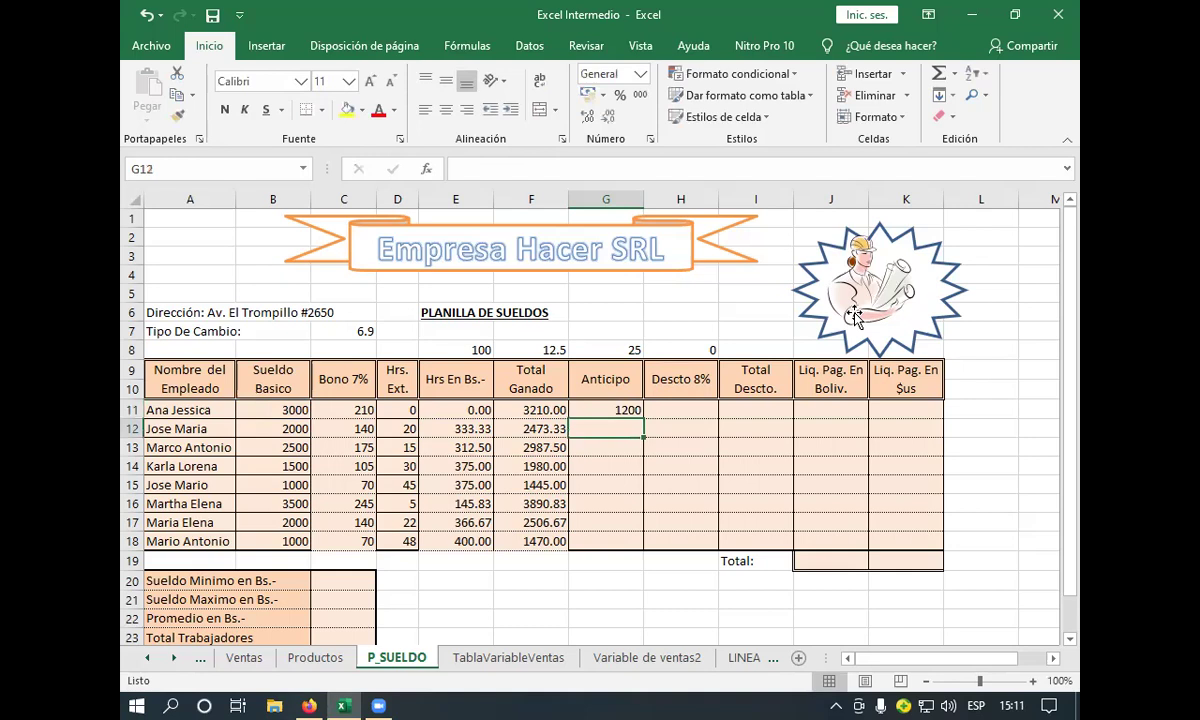
left_click(610, 410)
left_click_drag(643, 422, 641, 551)
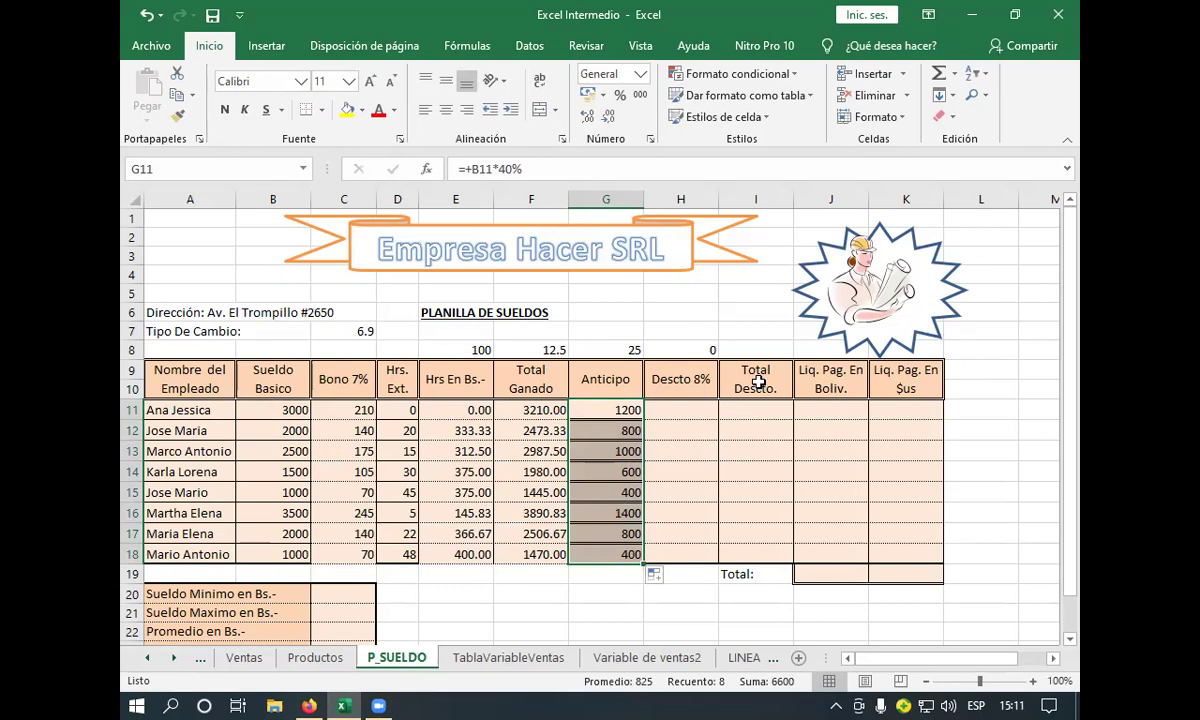
left_click(691, 419)
- Enter +B11*8% in H11 and fill it to H18, giving 240 down to 80
type("+")
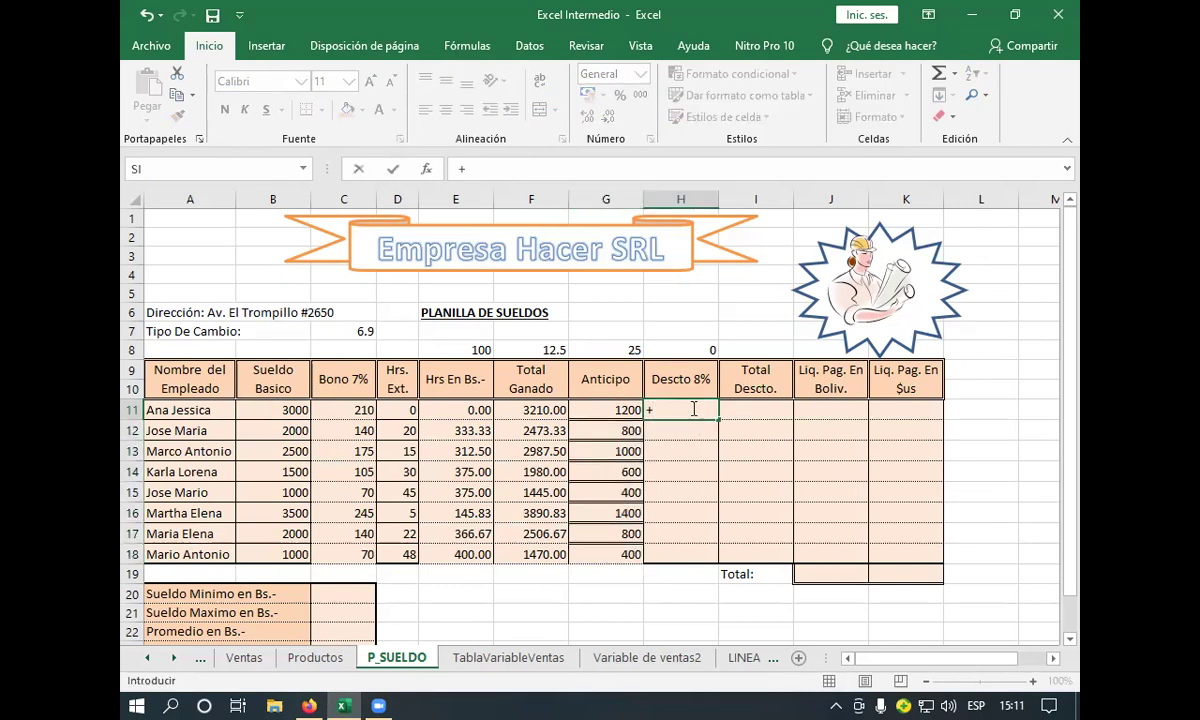
left_click(289, 409)
type("*8%")
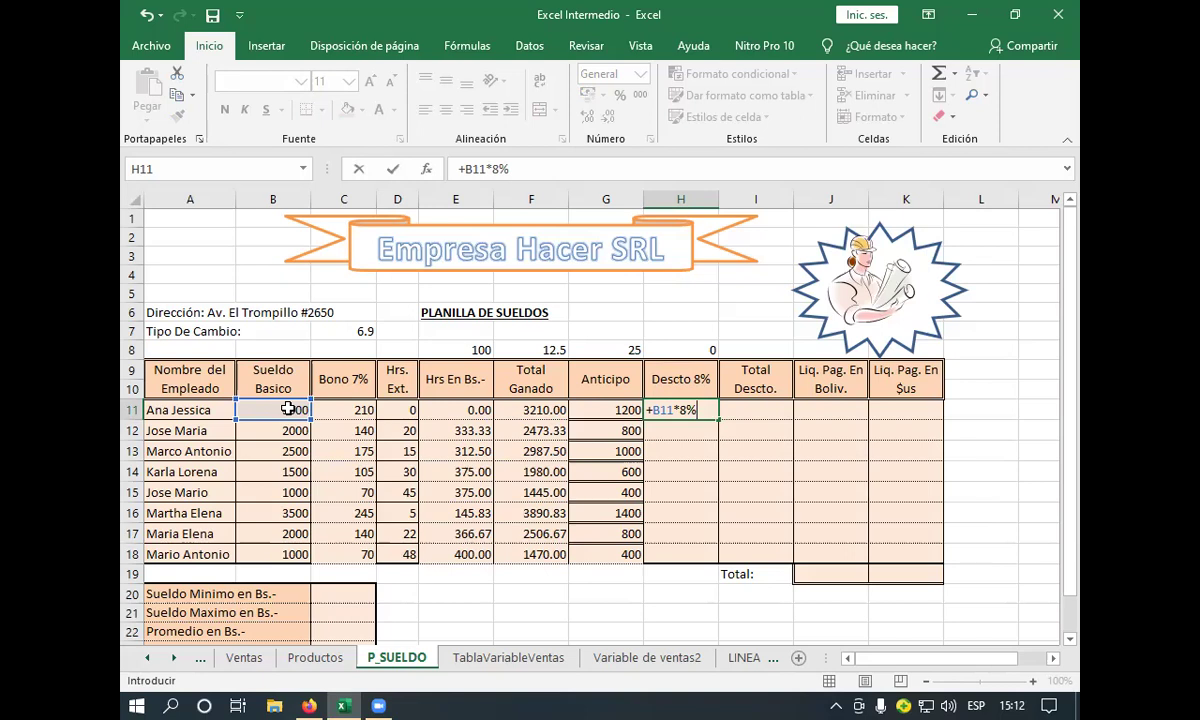
key("Return")
left_click(655, 408)
left_click_drag(718, 419, 718, 555)
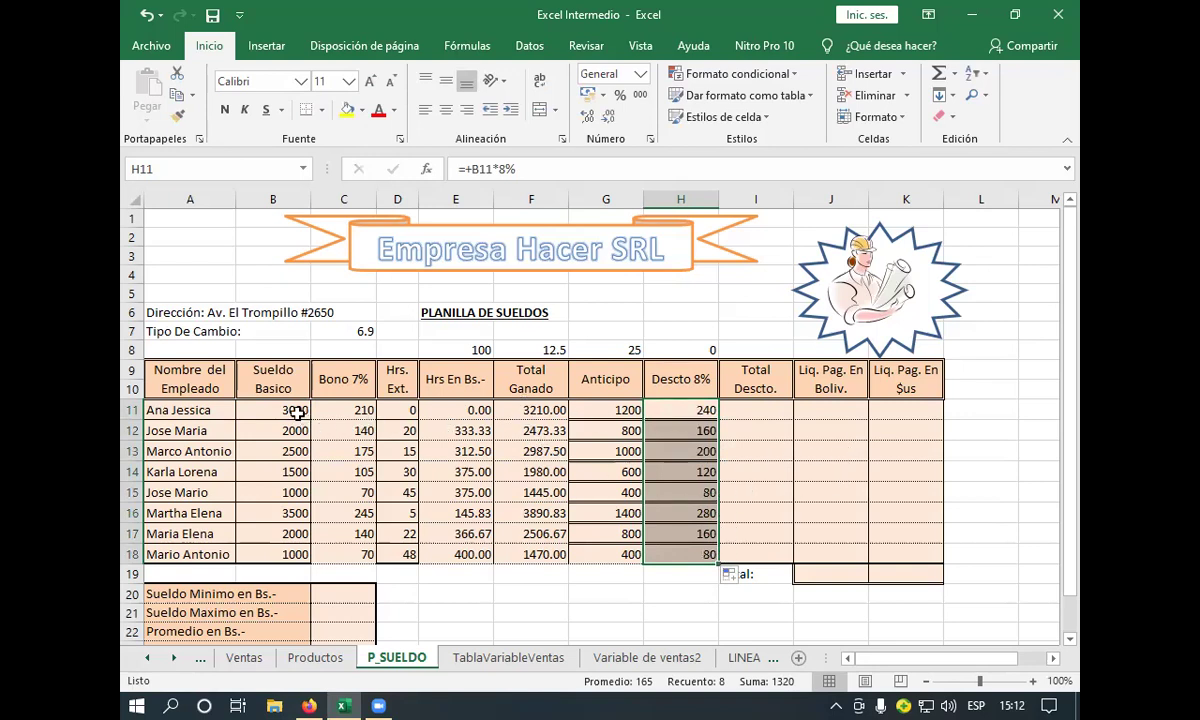
- Copy the basic salary column's format onto the Anticipo and Descto 8% cells G11:H18
left_click_drag(282, 410, 286, 547)
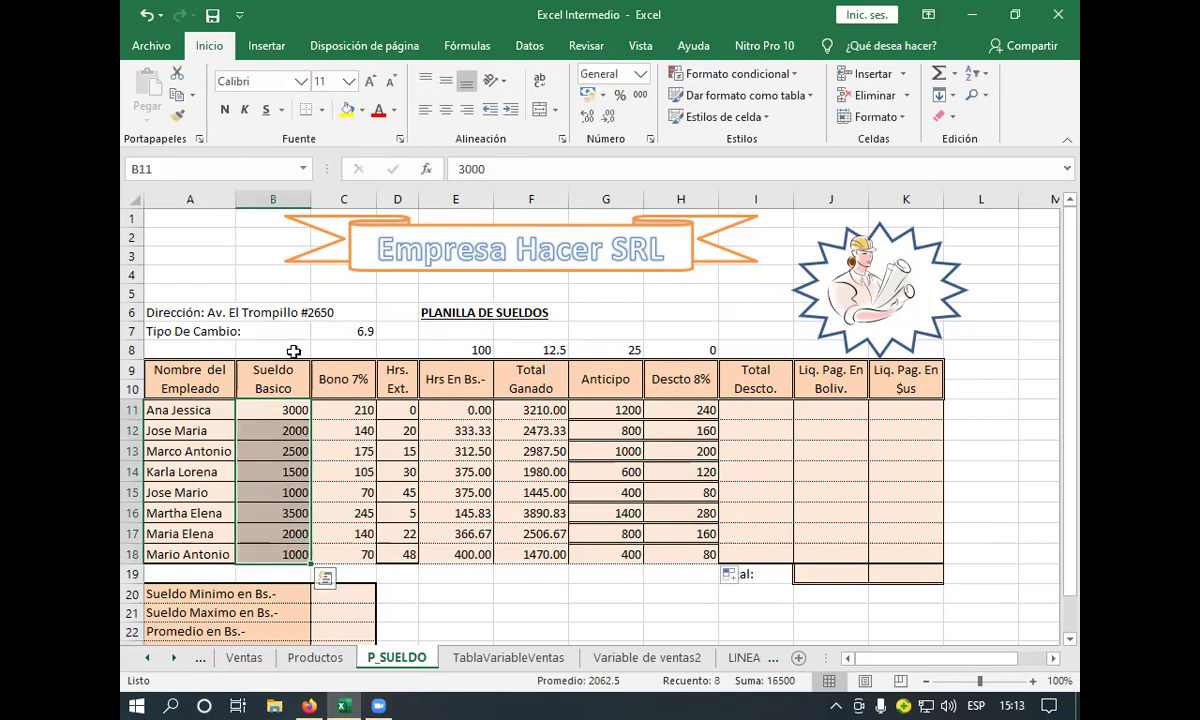
left_click(175, 120)
mouse_move(615, 410)
left_mouse_down()
mouse_move(686, 487)
mouse_move(690, 554)
left_mouse_up()
left_click(668, 500)
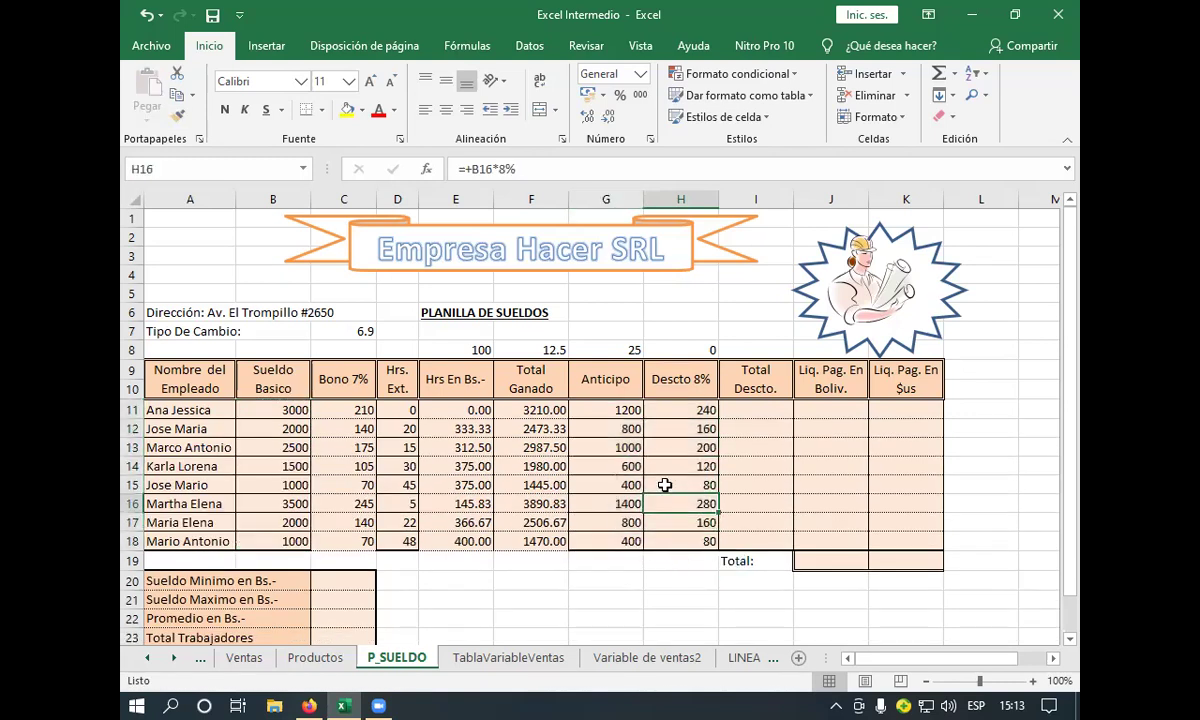
- Enter +G11+H11 in I11 and fill it to I18, giving 1440 down to 480
left_click(757, 407)
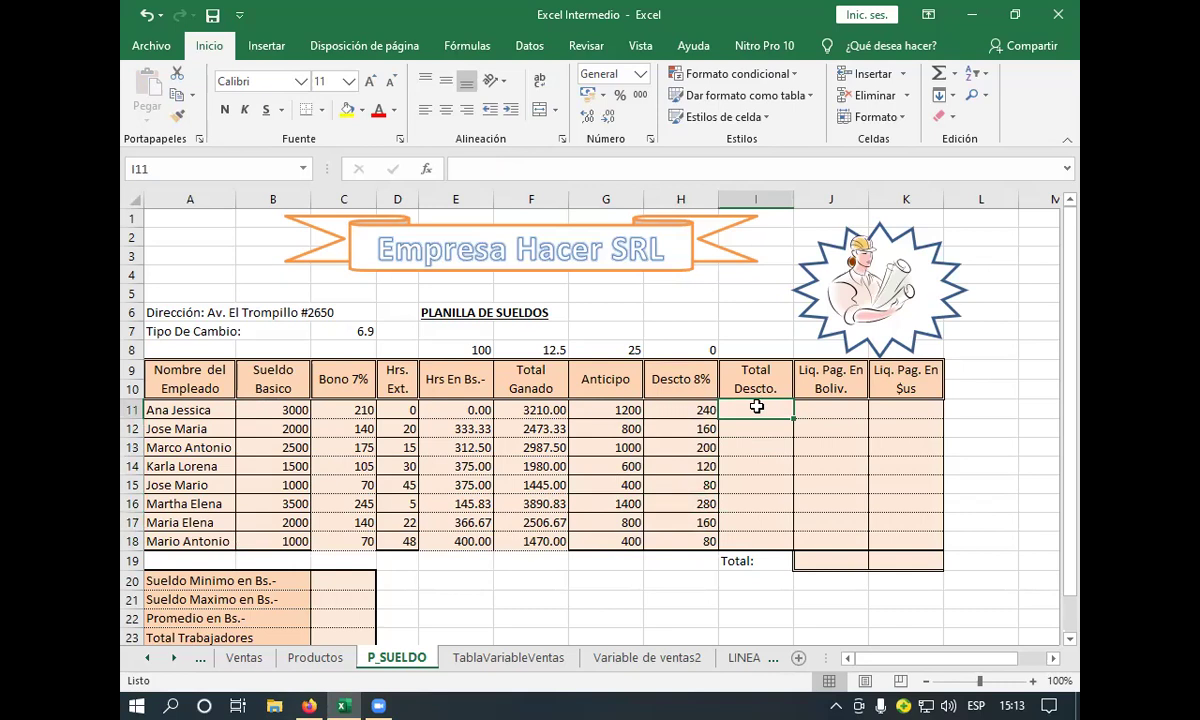
type("+")
left_click(612, 409)
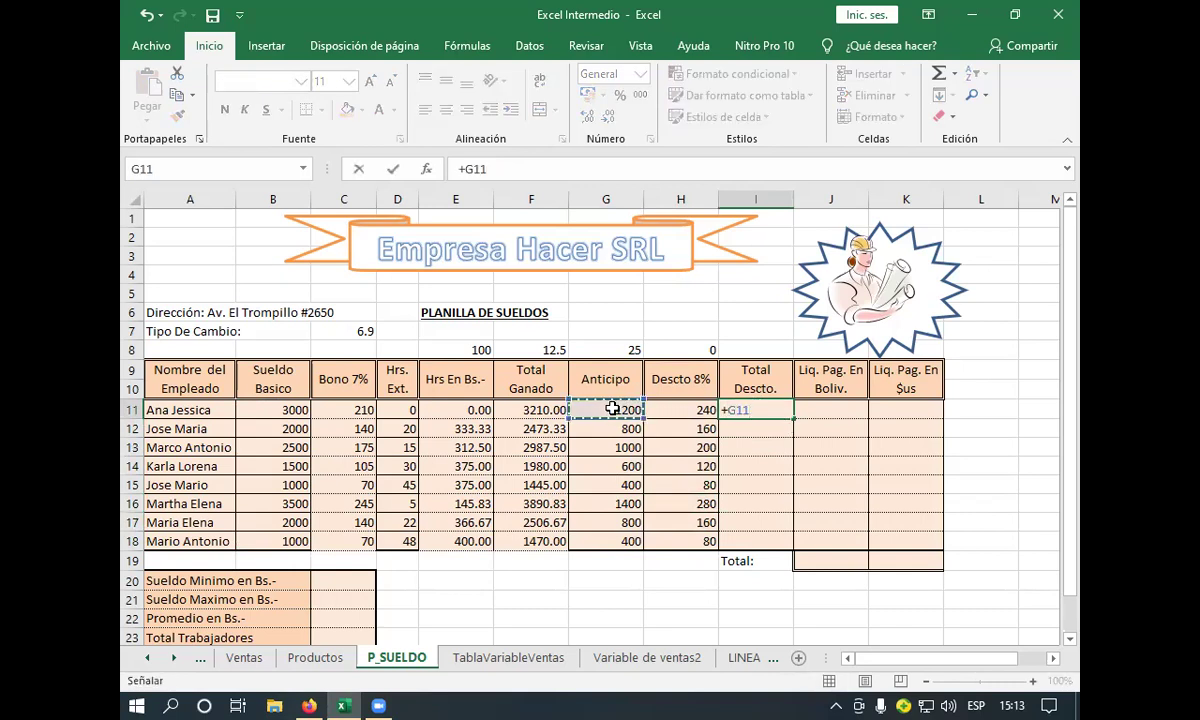
type("+")
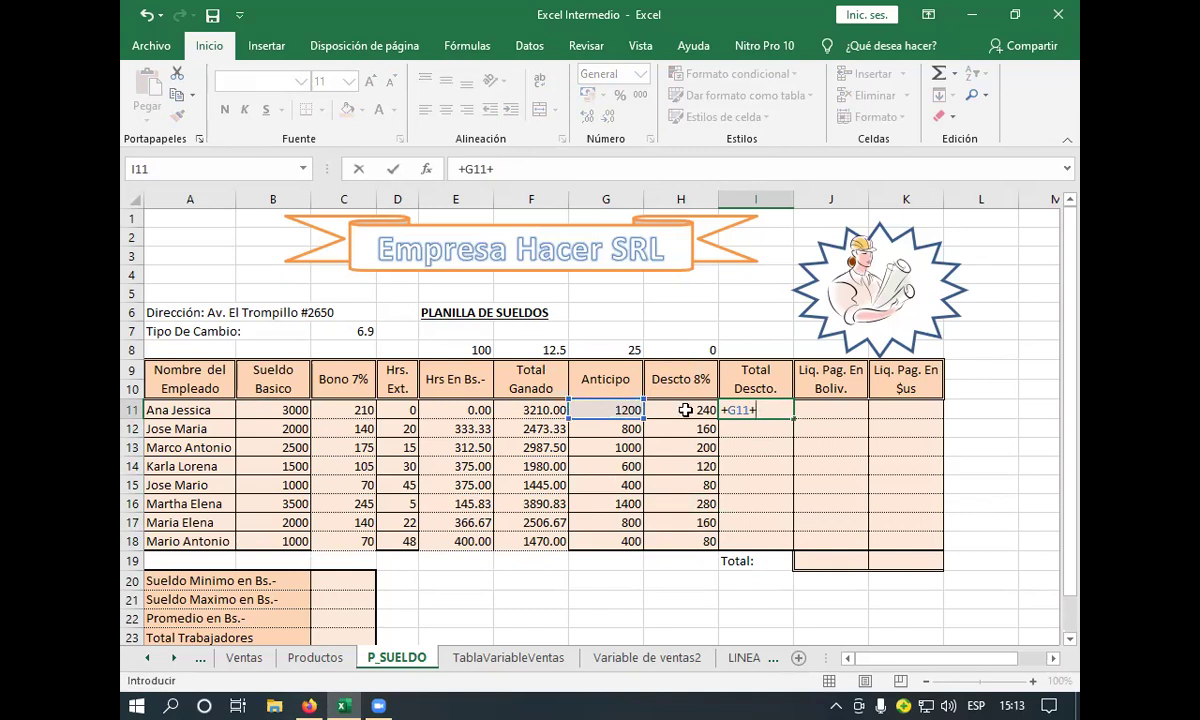
left_click(678, 410)
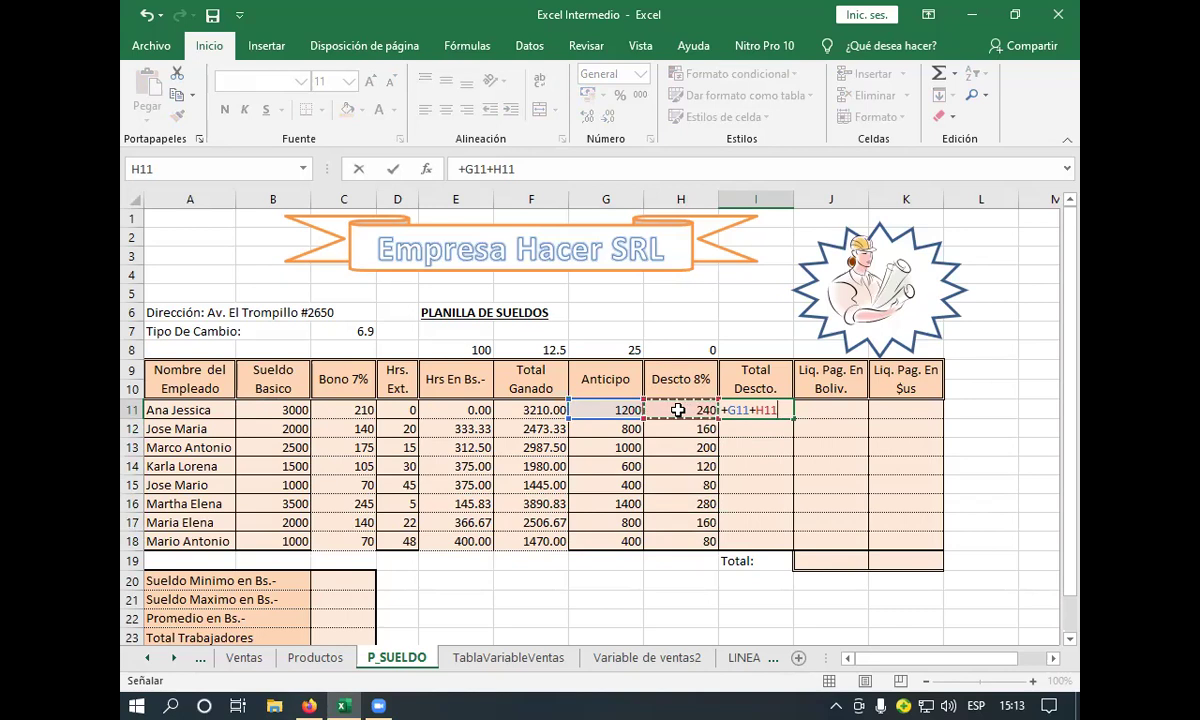
key("Return")
left_click(752, 409)
left_click_drag(795, 420, 797, 555)
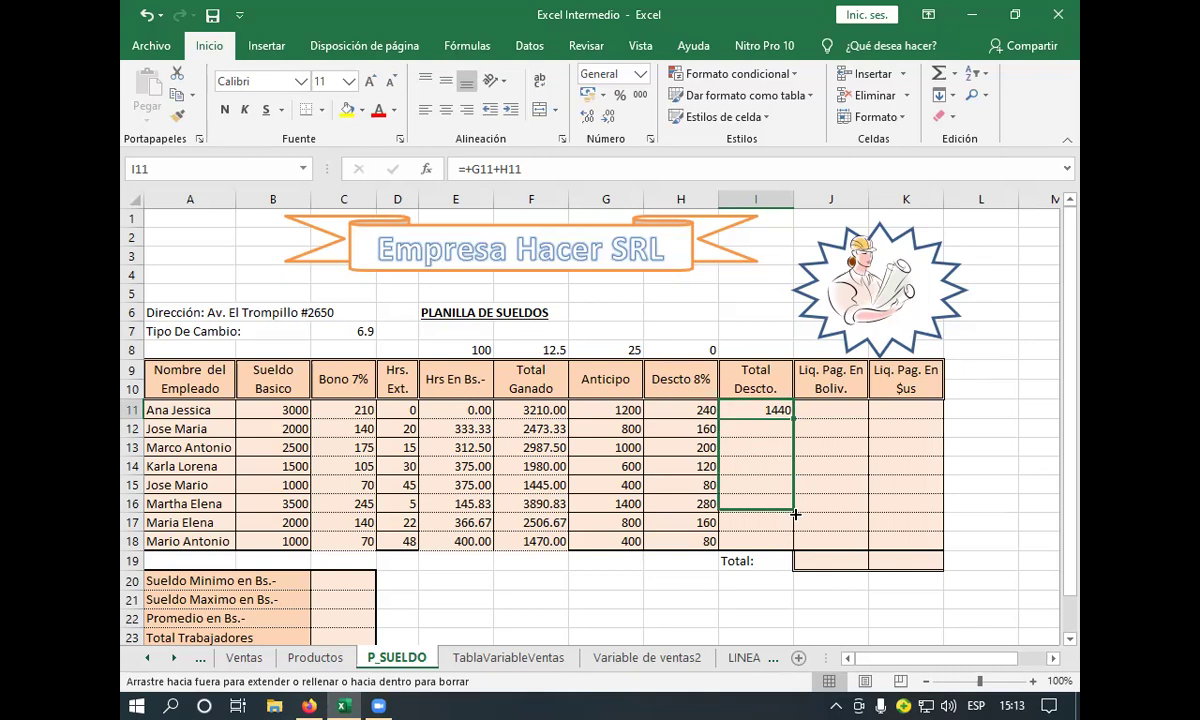
left_click(813, 403)
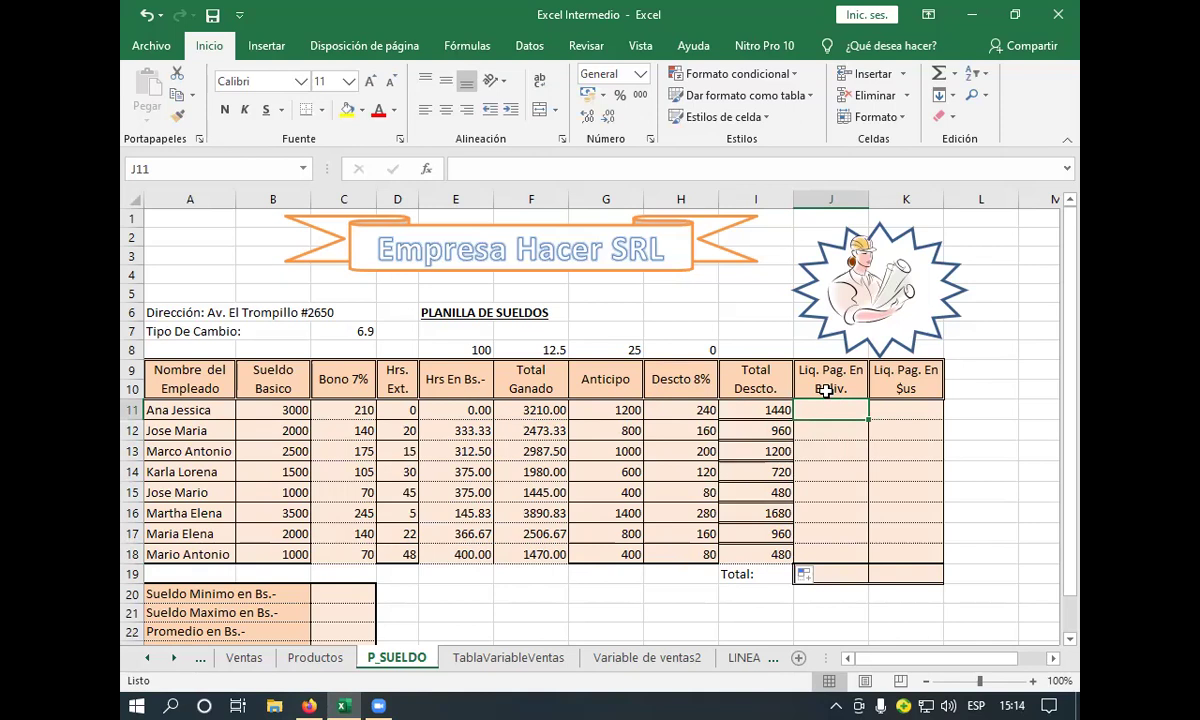
- Enter =+F11-I11 in J11 and fill it down to J18, giving 1770.00 to 990.00
type("+")
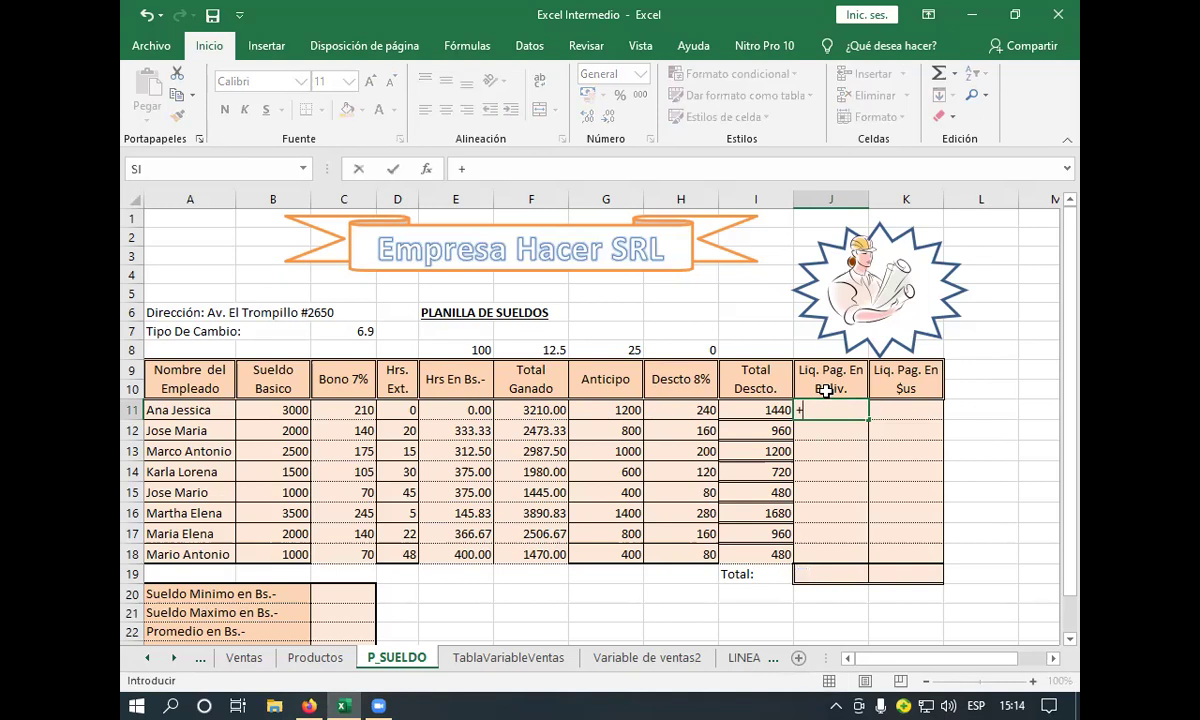
left_click(523, 409)
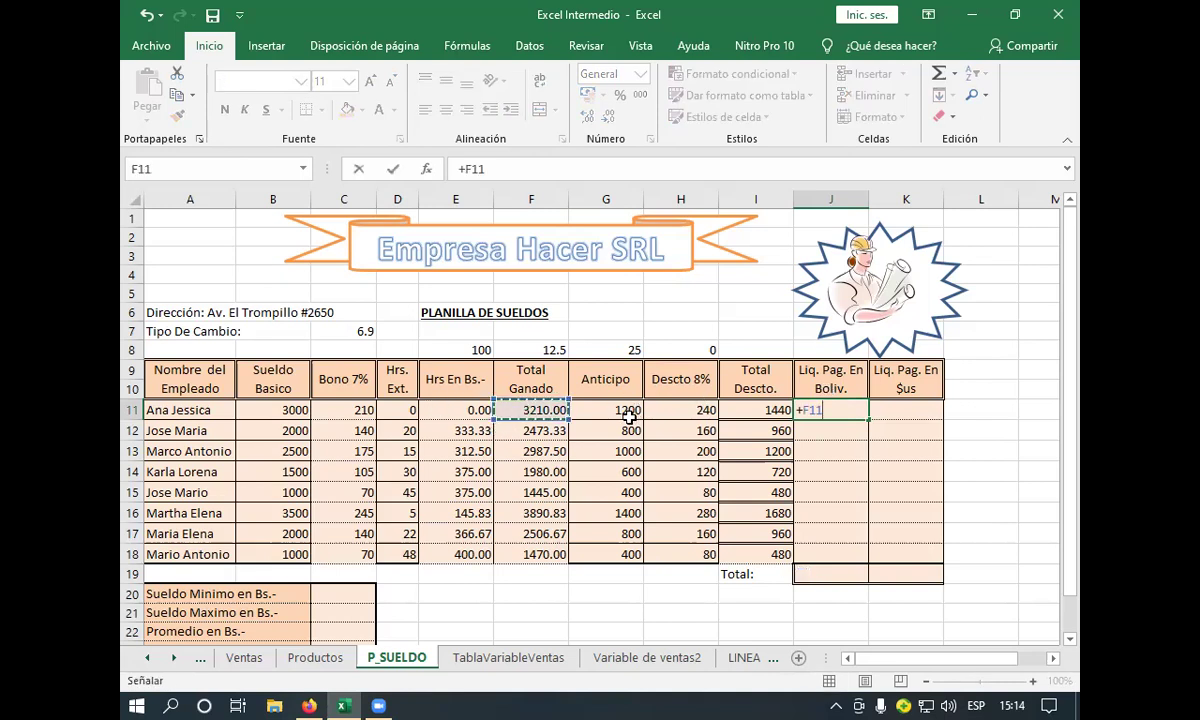
type("-")
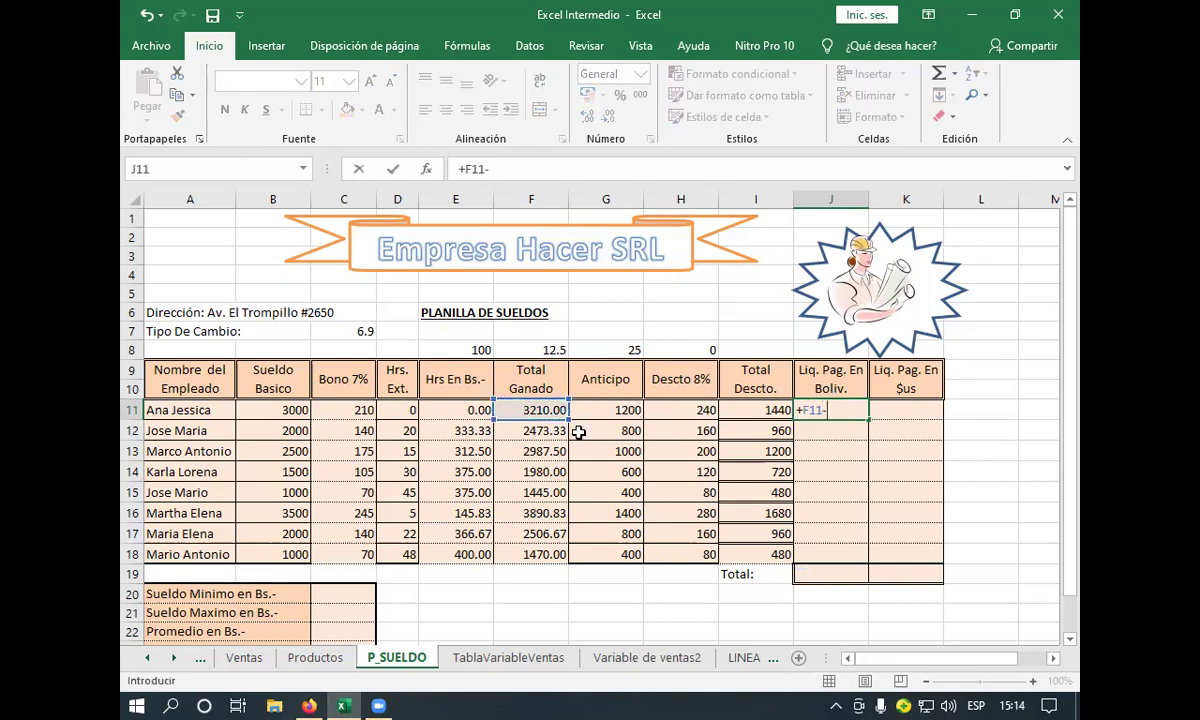
left_click(757, 410)
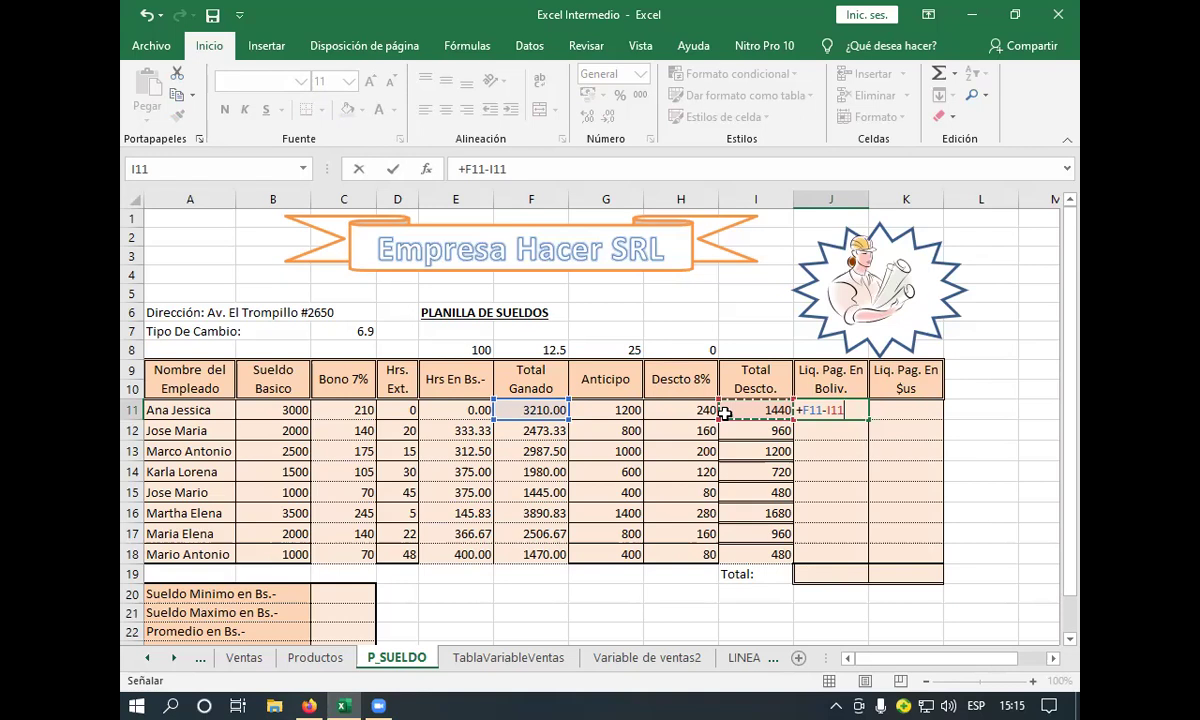
key("Return")
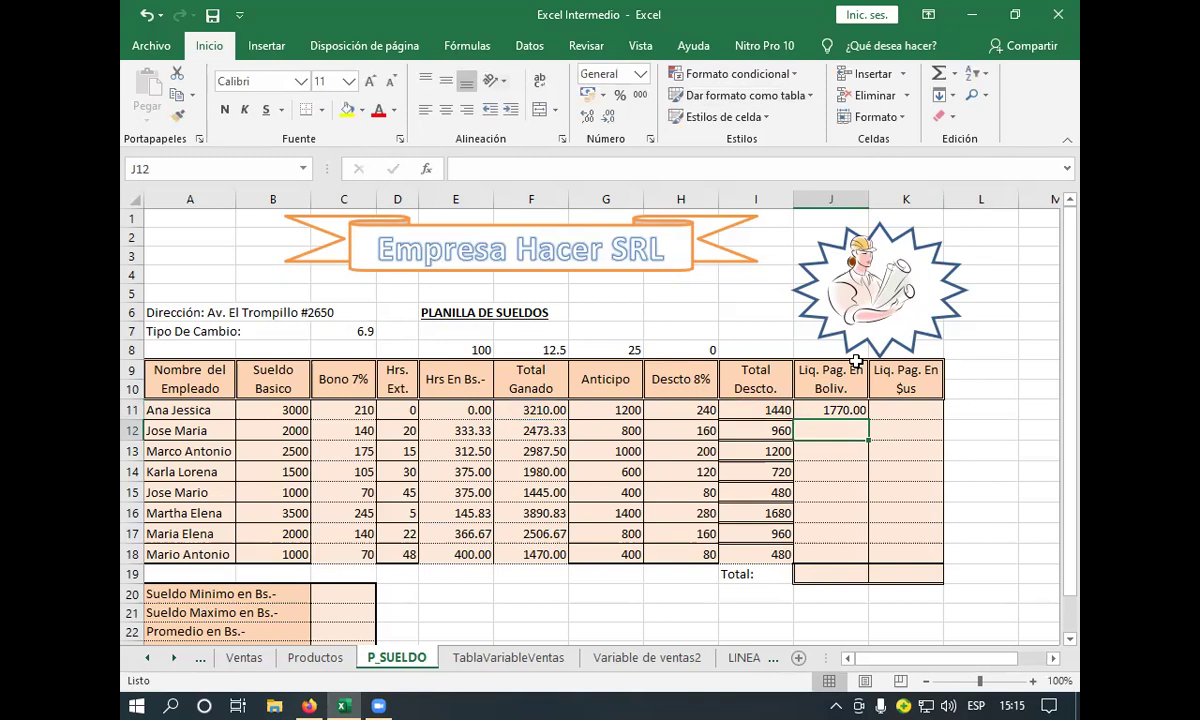
left_click(835, 413)
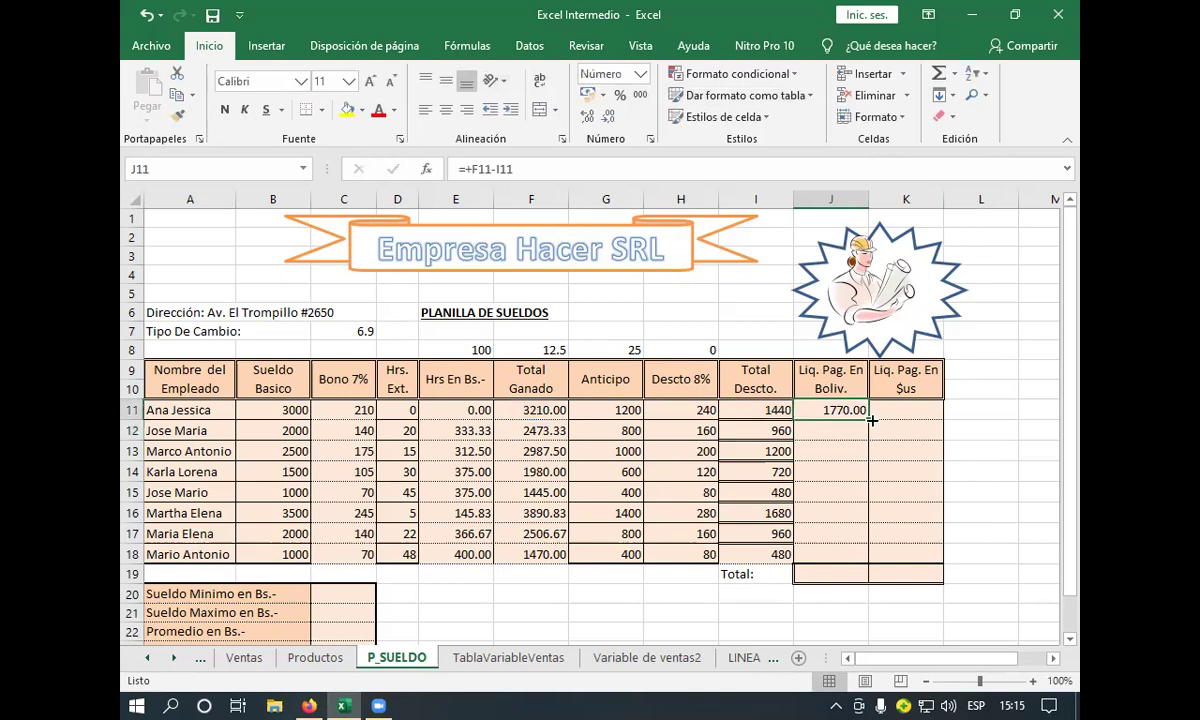
left_click_drag(870, 421, 870, 553)
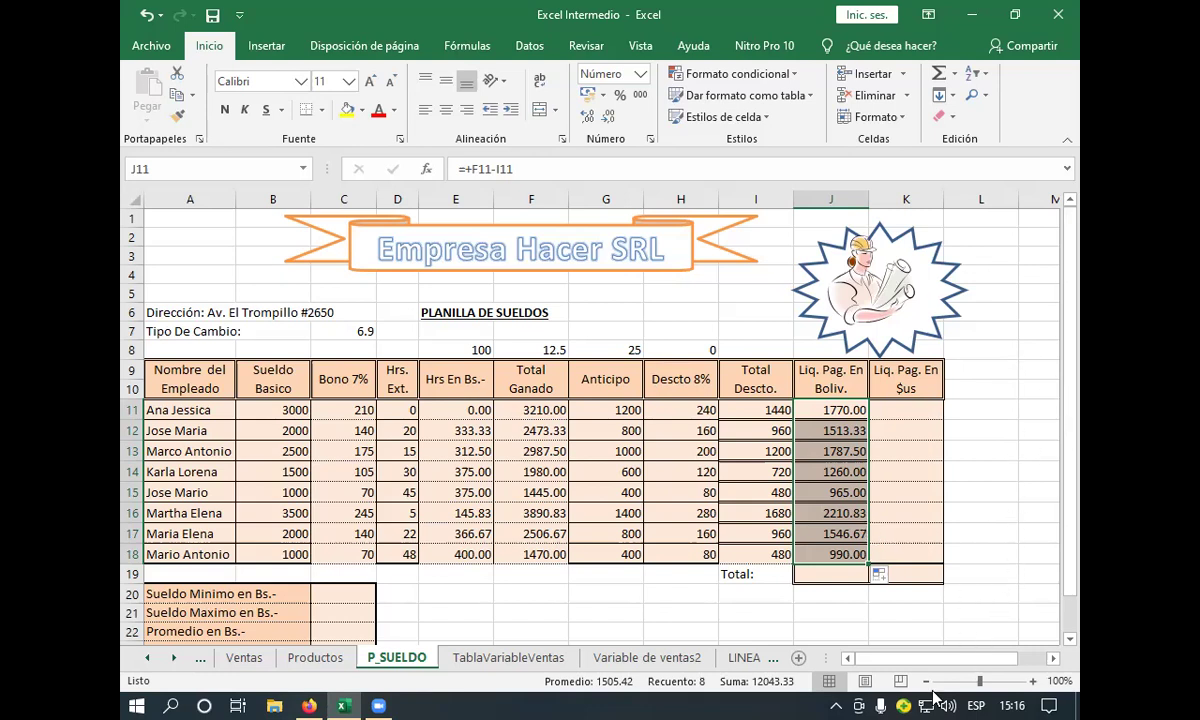
- Build K11's formula as +J11/$C$7, dividing net pay by the locked 6.96 exchange rate
left_click(916, 412)
type("+")
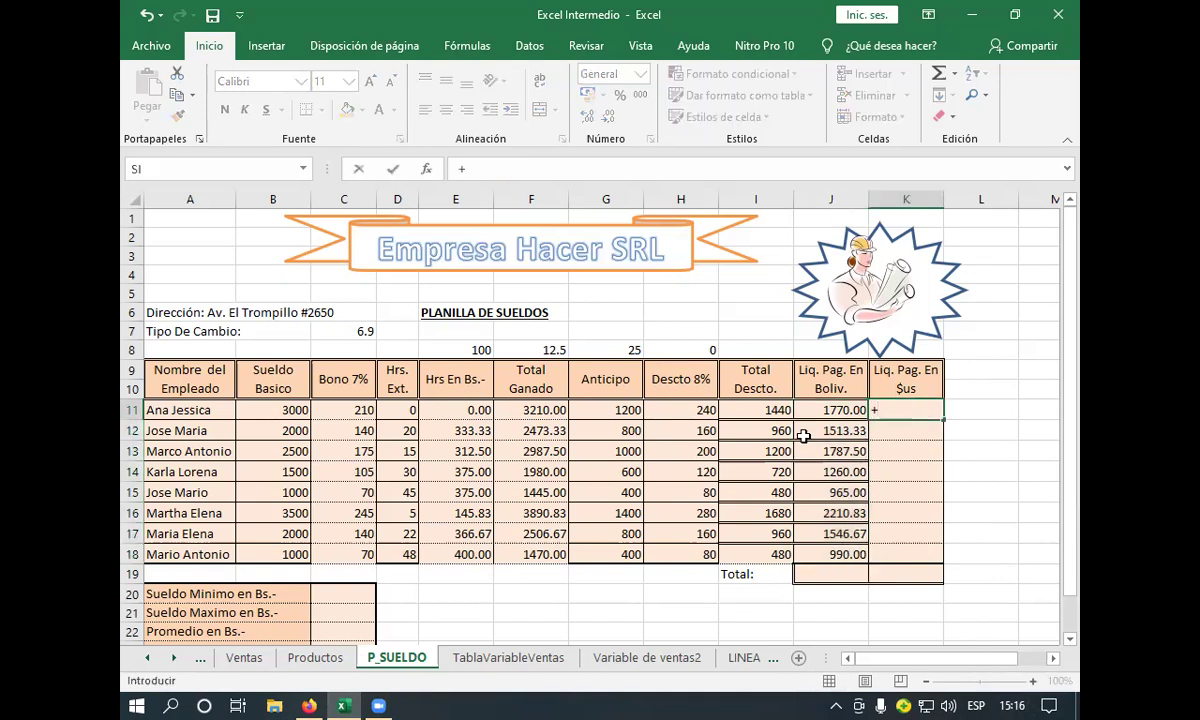
left_click(806, 414)
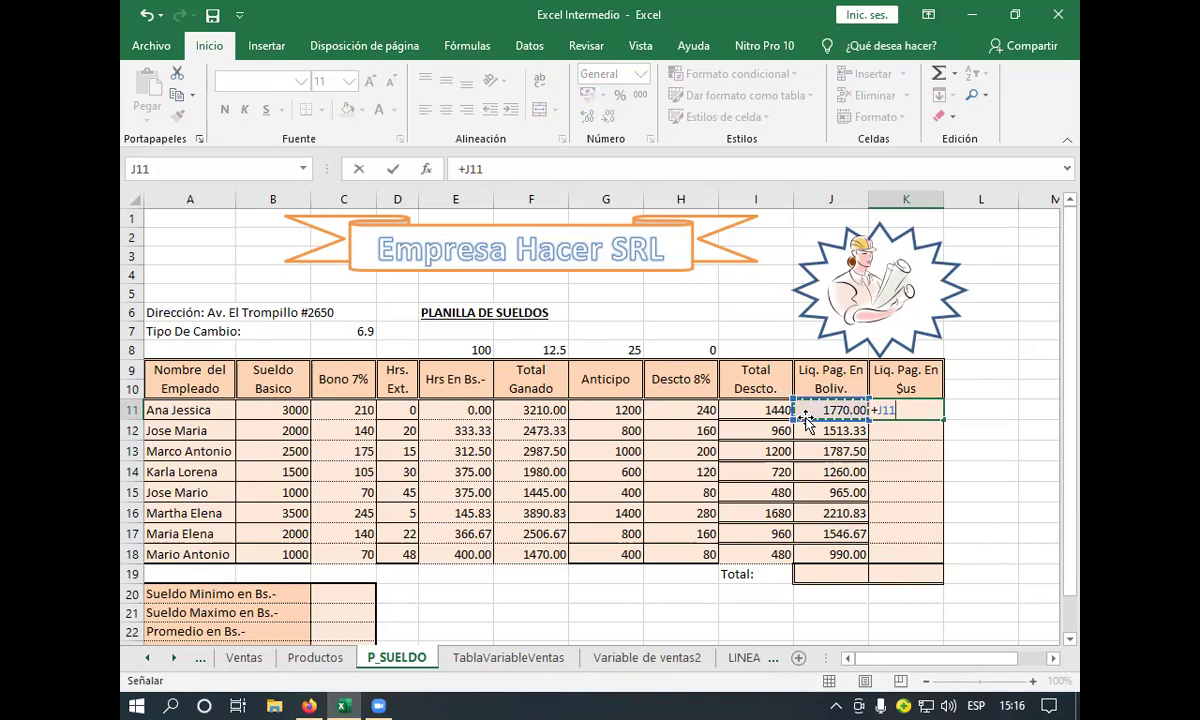
type("/")
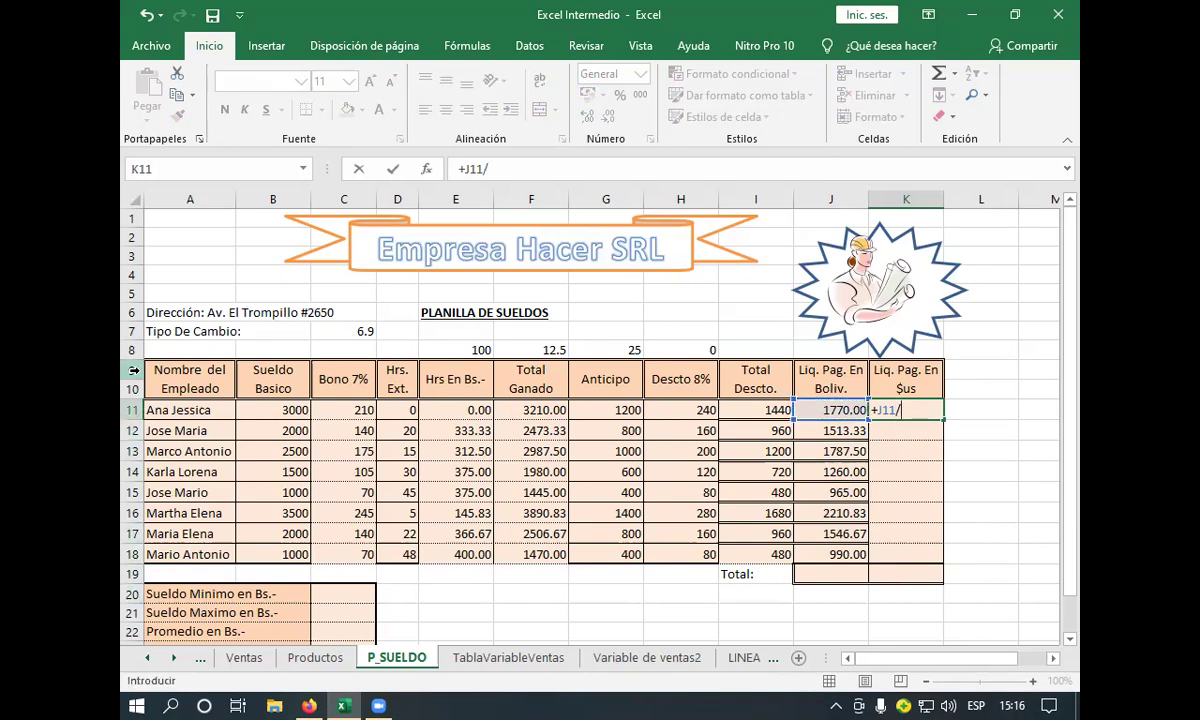
left_click(345, 332)
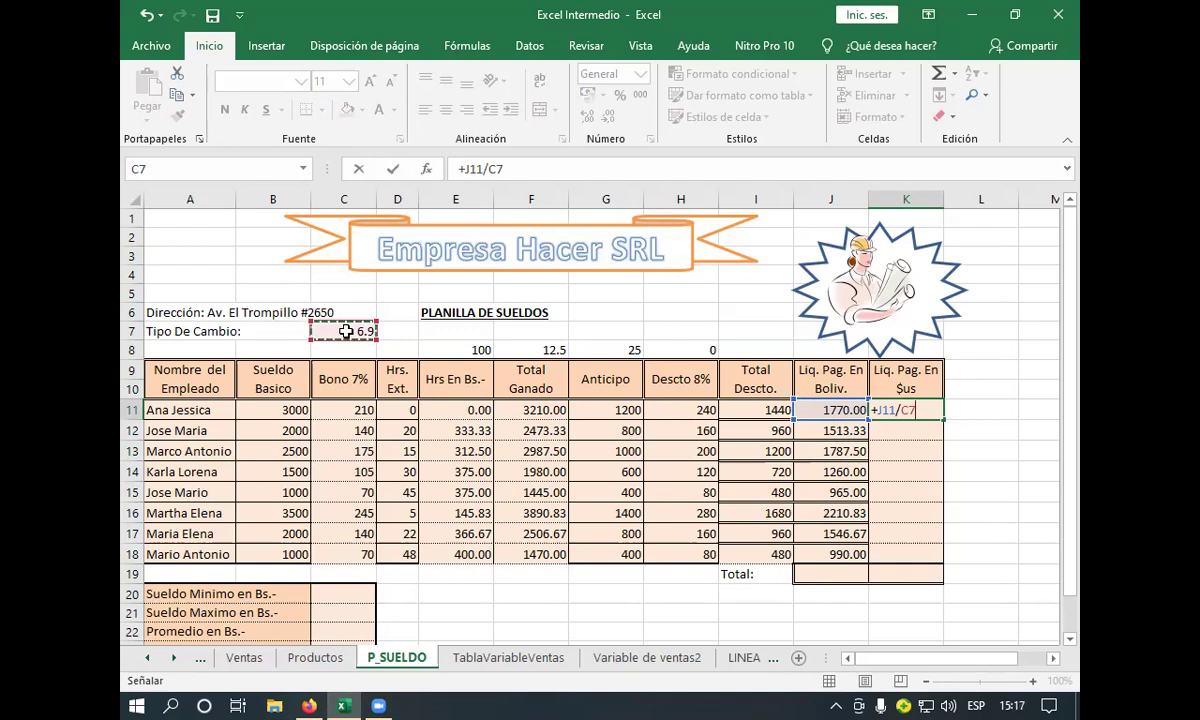
key("F4")
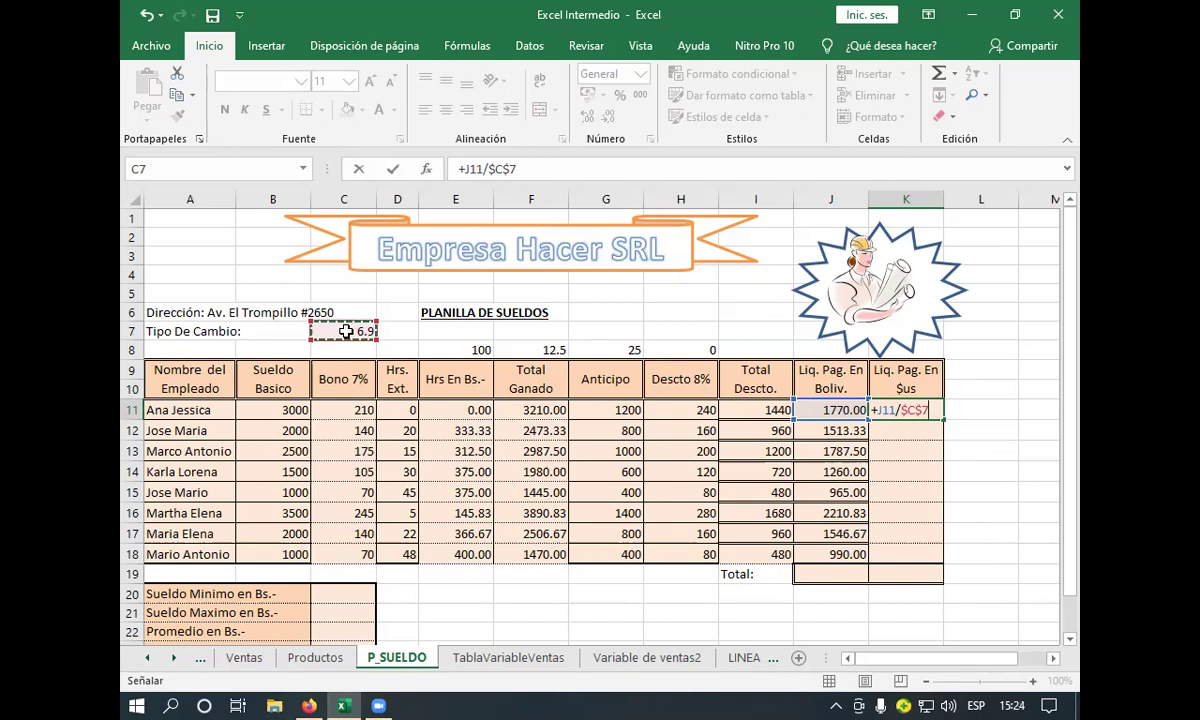
- Enter =+J11/$C$7 in K11 and fill it down to K18
key("Return")
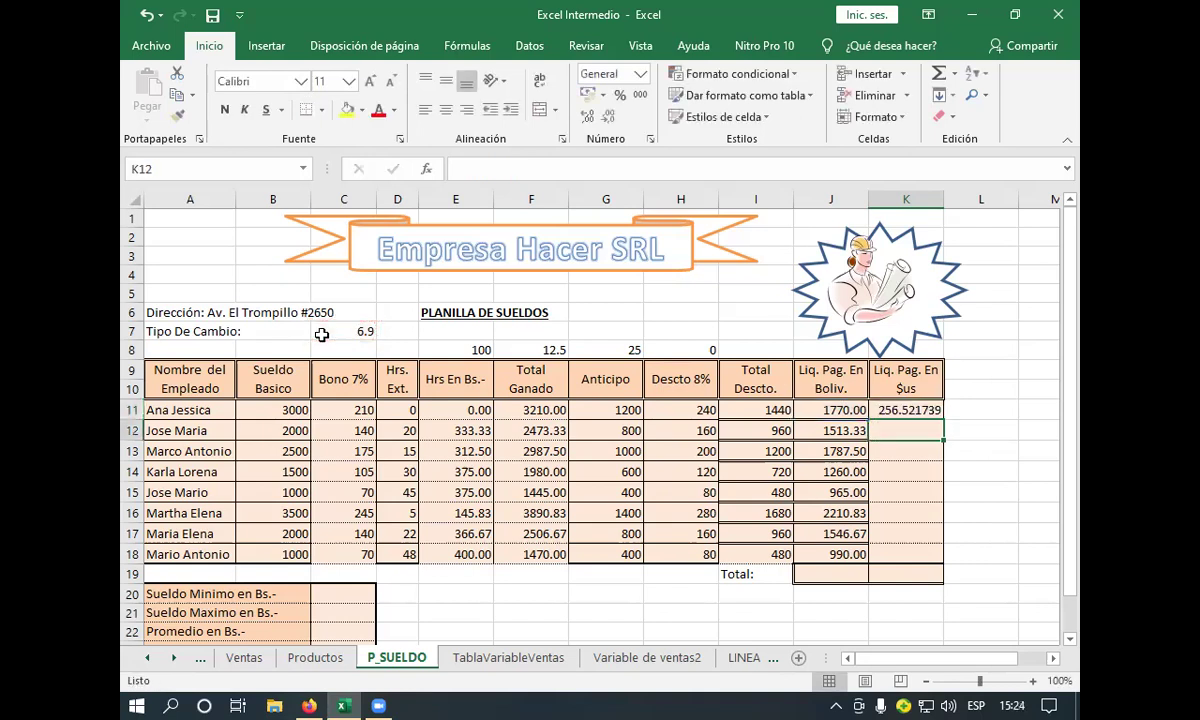
left_click(900, 410)
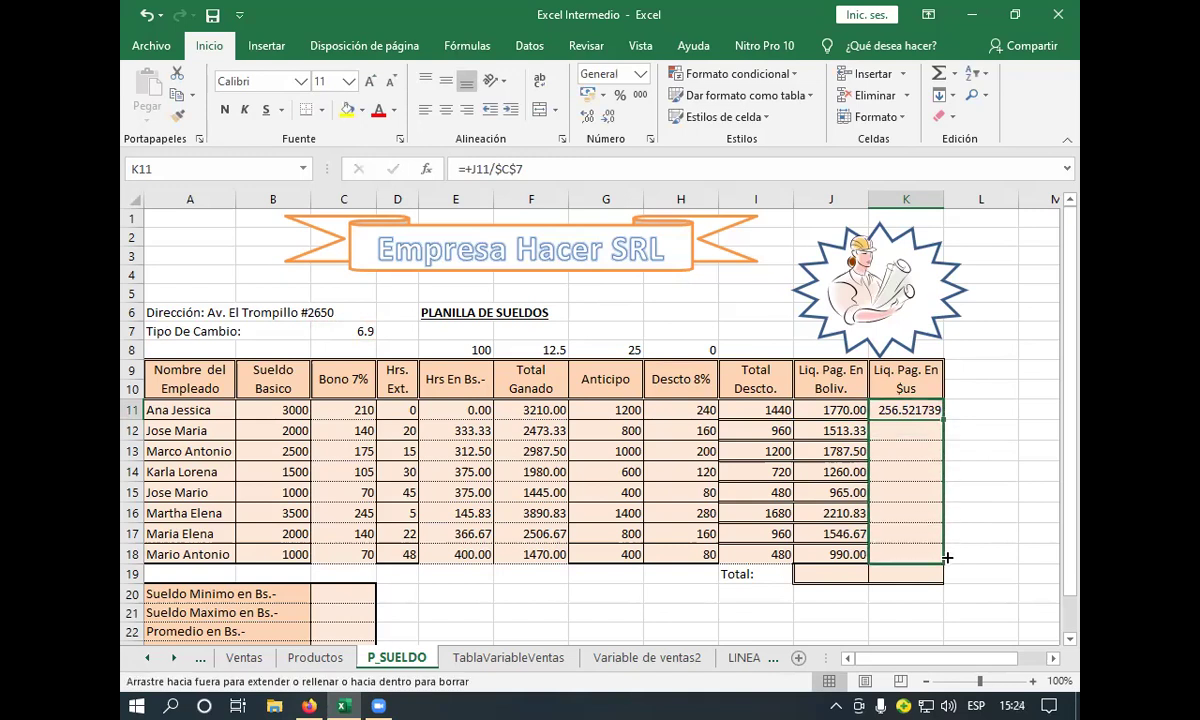
left_click_drag(941, 421, 945, 557)
- Show the net pay values in J11:K18 with two decimals
left_click_drag(810, 410, 898, 556)
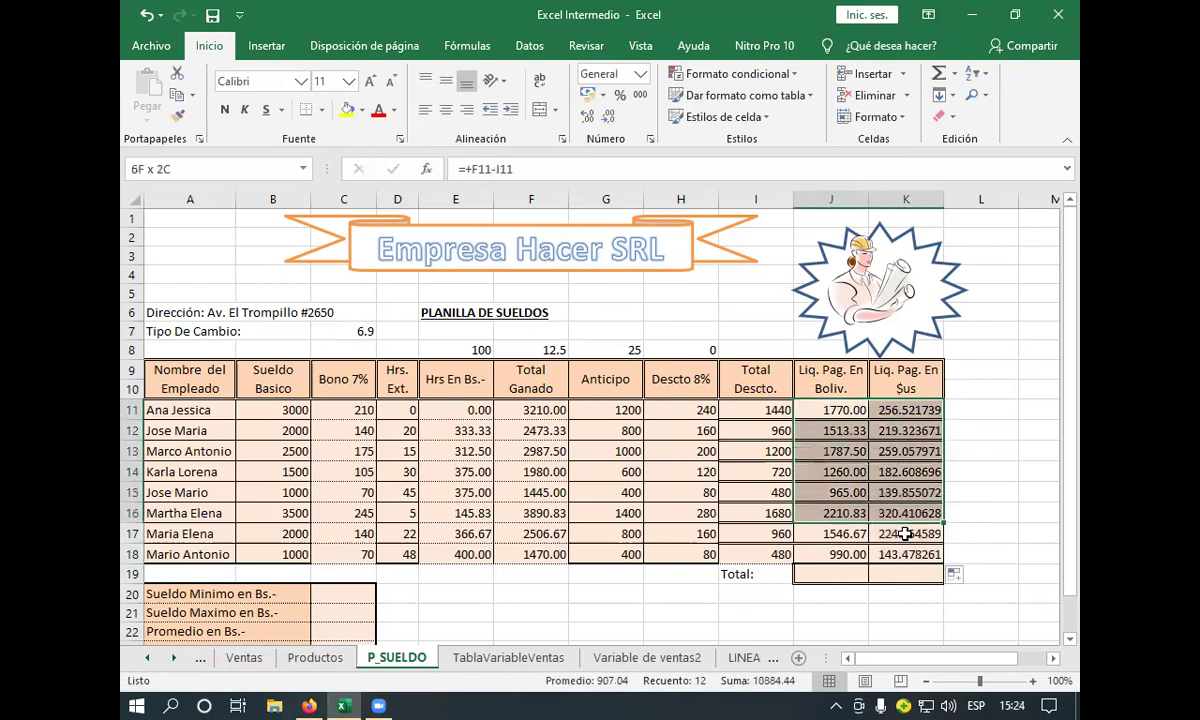
left_click(611, 118)
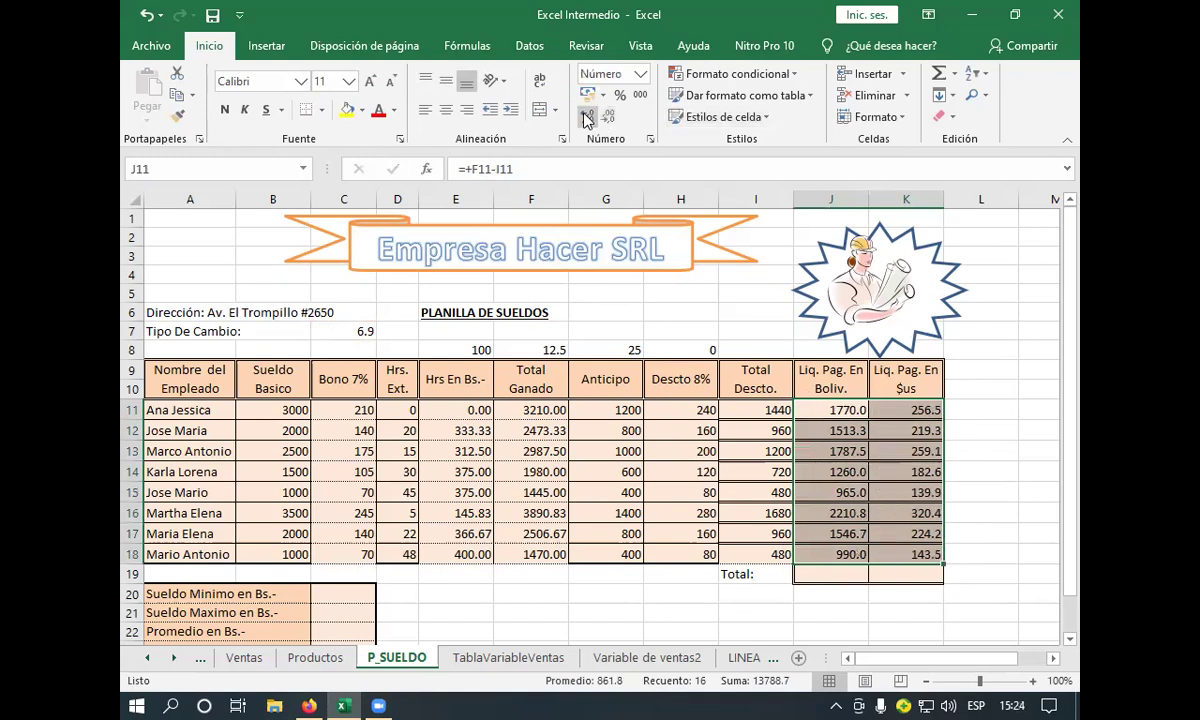
left_click(588, 118)
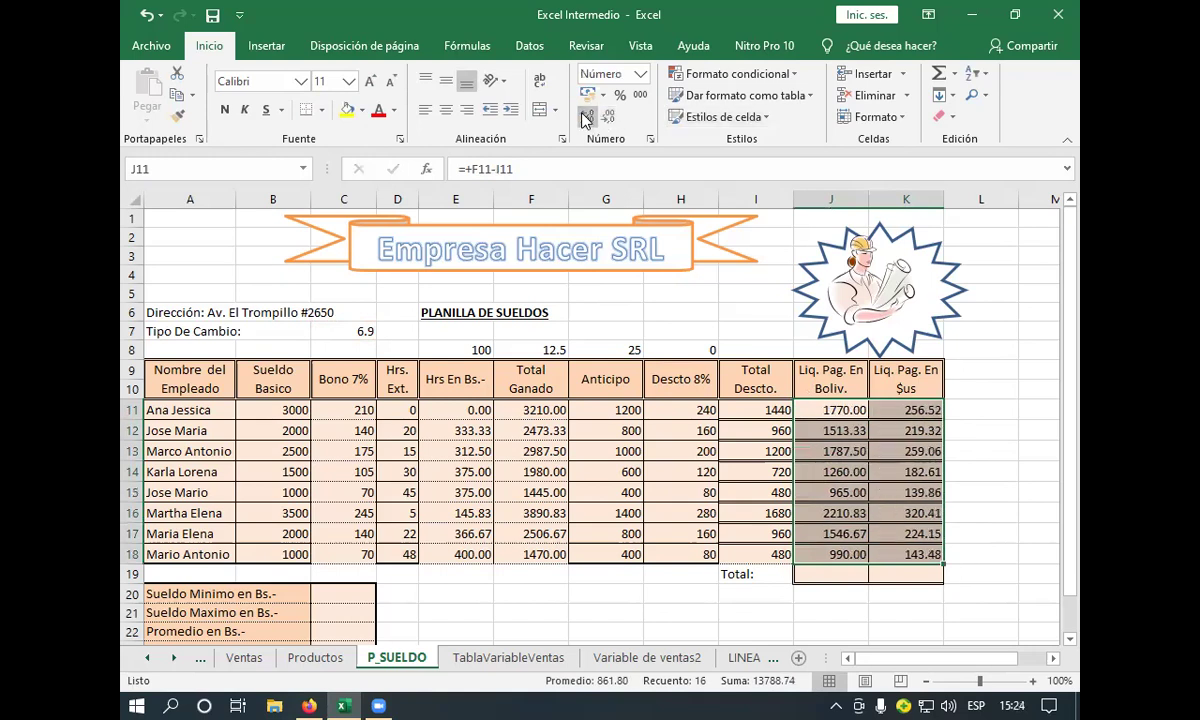
left_click(572, 594)
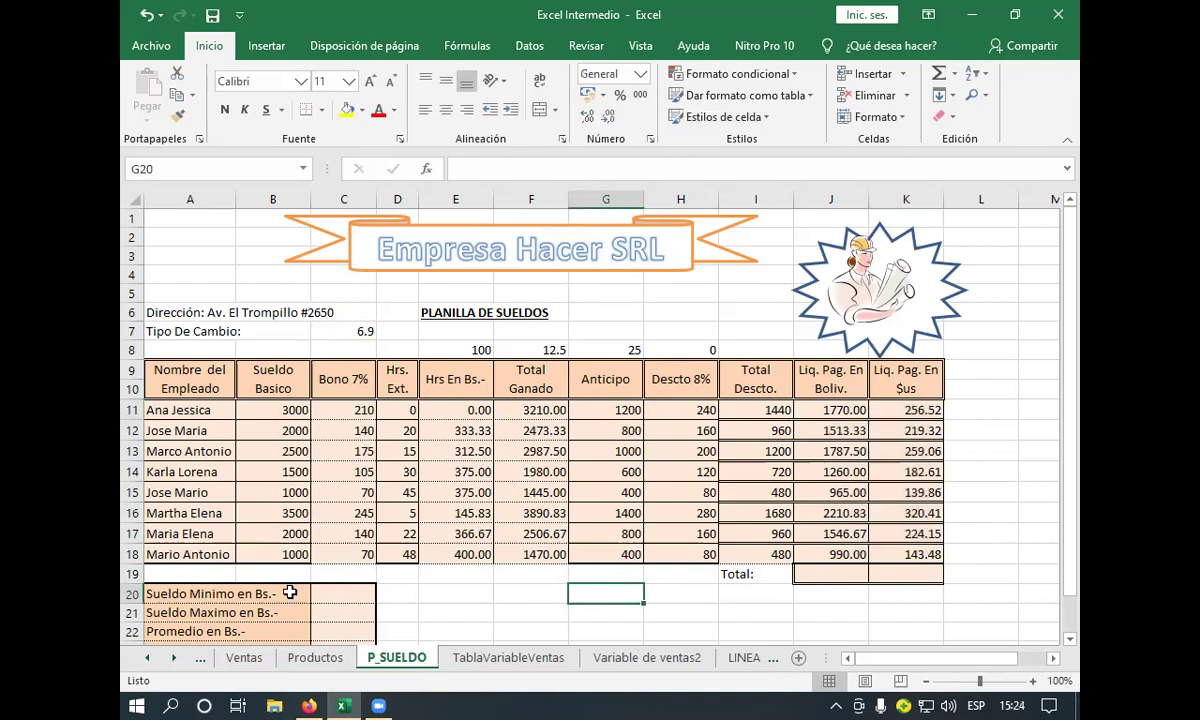
- Autofit column B to the Sueldo Basico header
left_click(343, 593)
scroll(300, 560, "down", 3)
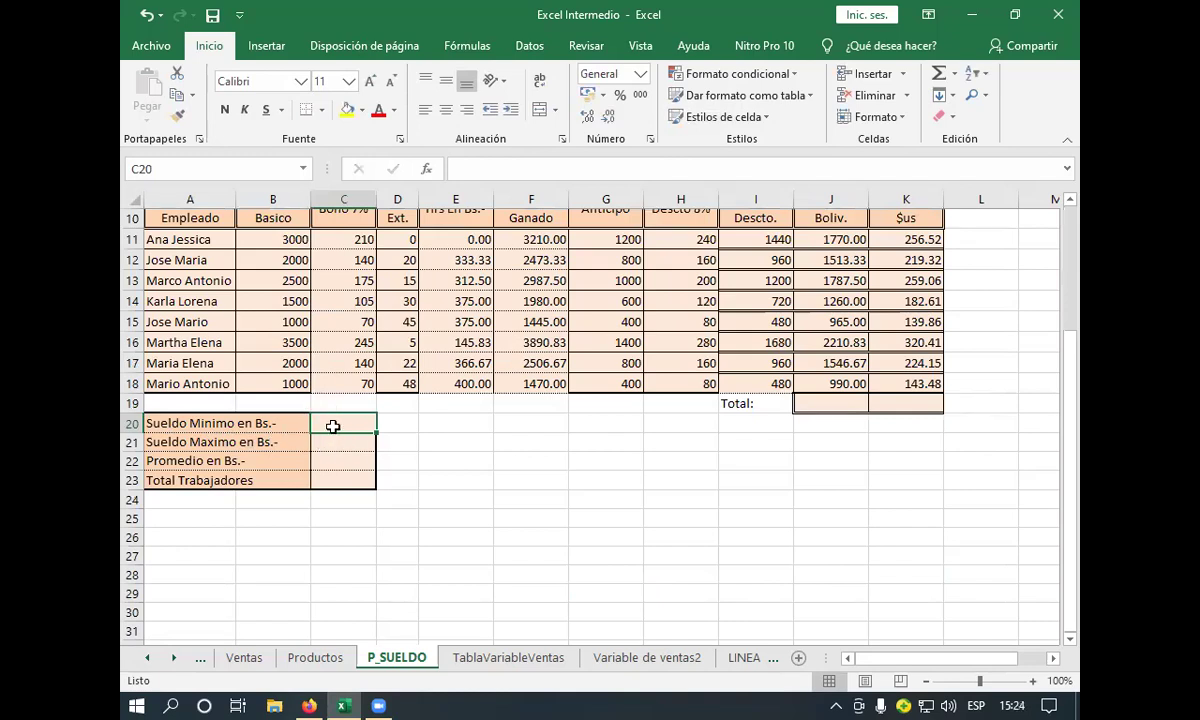
double_click(309, 196)
scroll(312, 200, "up", 1)
mouse_move(321, 199)
left_mouse_down()
mouse_move(276, 203)
mouse_move(330, 195)
left_mouse_up()
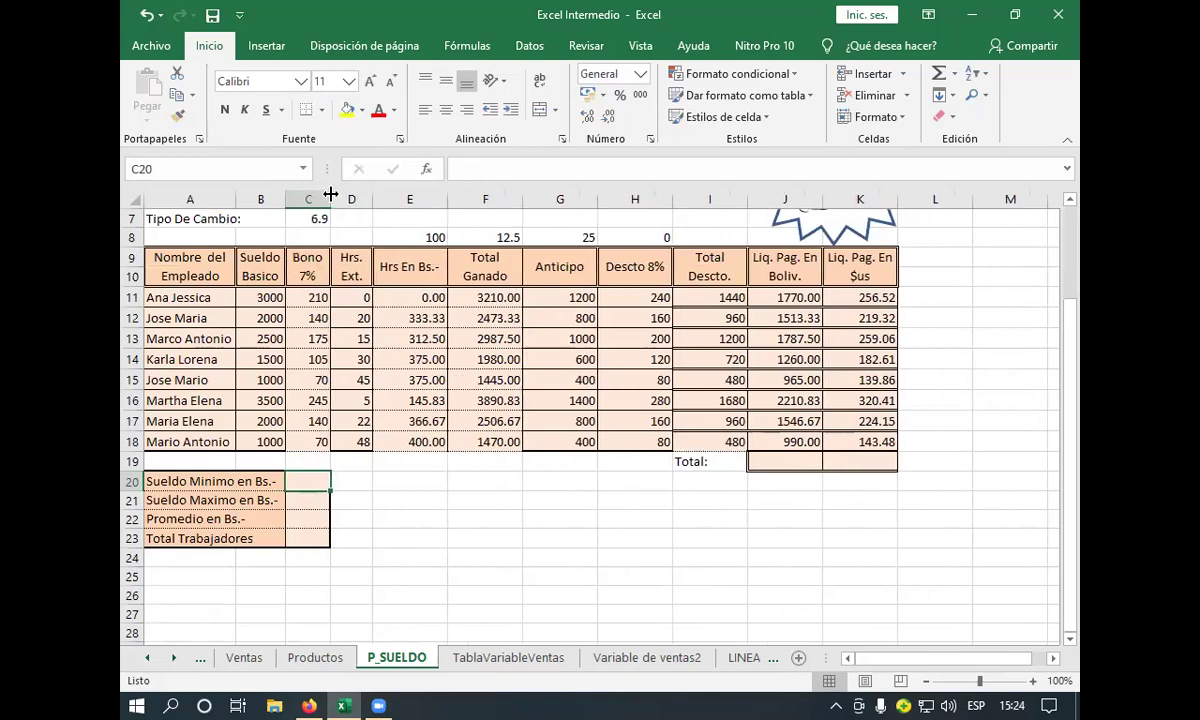
- Narrow columns E through I so their long headers wrap onto two lines
left_click_drag(447, 193, 424, 192)
left_click_drag(494, 203, 482, 202)
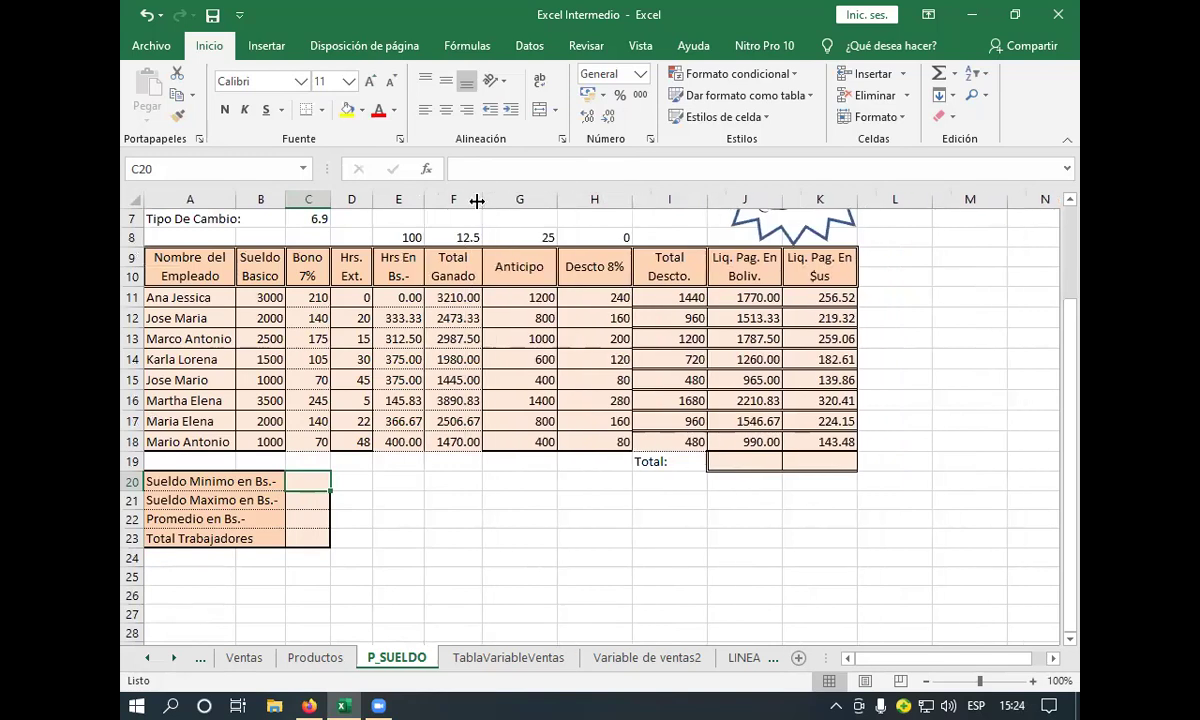
left_click_drag(558, 198, 537, 197)
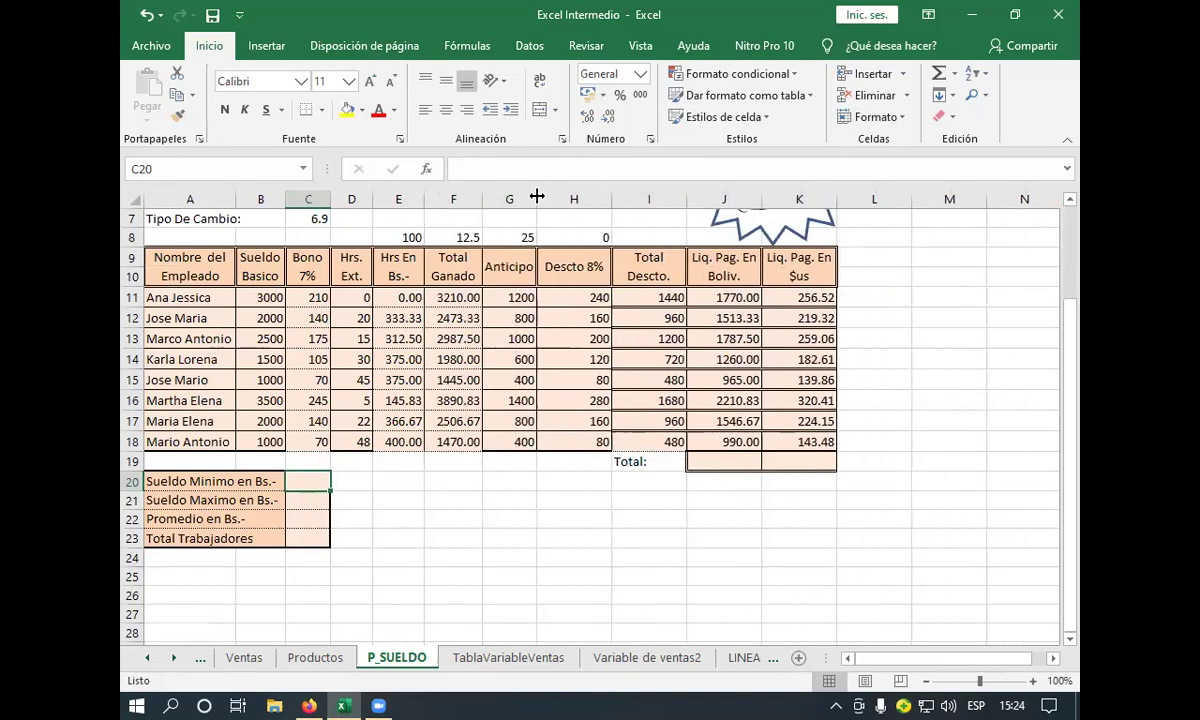
left_click(537, 197)
left_click_drag(611, 197, 587, 198)
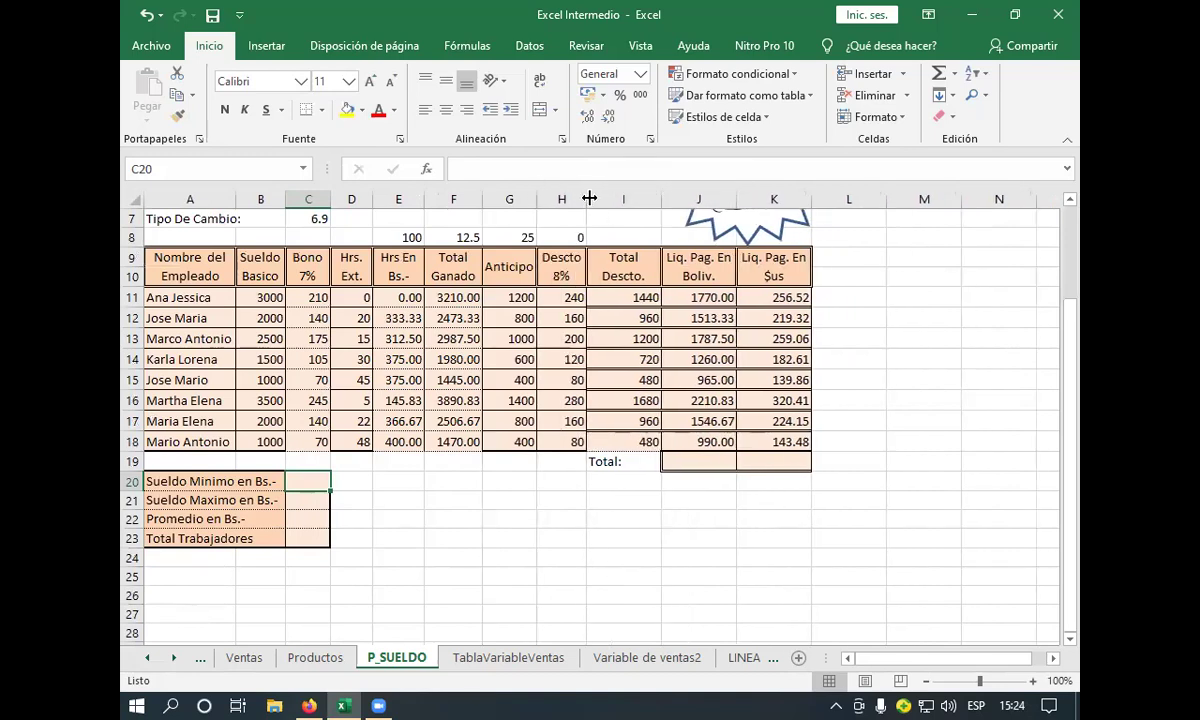
left_click_drag(664, 205, 648, 203)
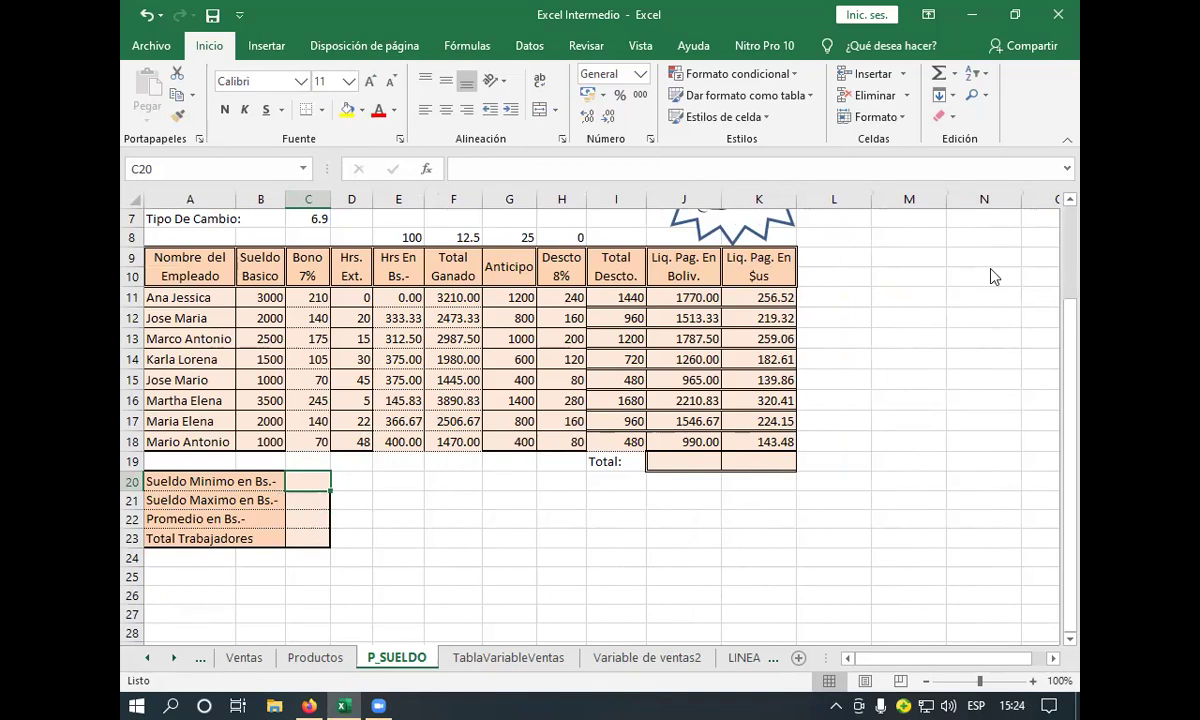
- AutoSum the net pay into J19 for a 12043.33 total, then select J11:J19
left_click(692, 461)
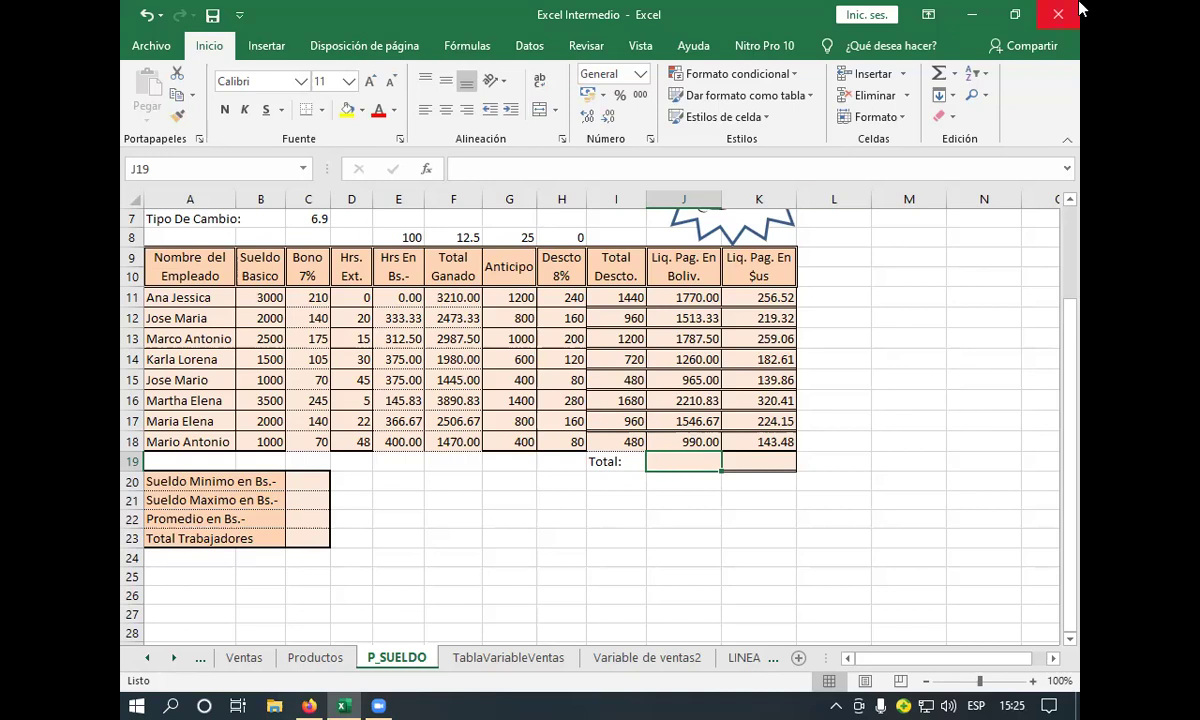
left_click(938, 80)
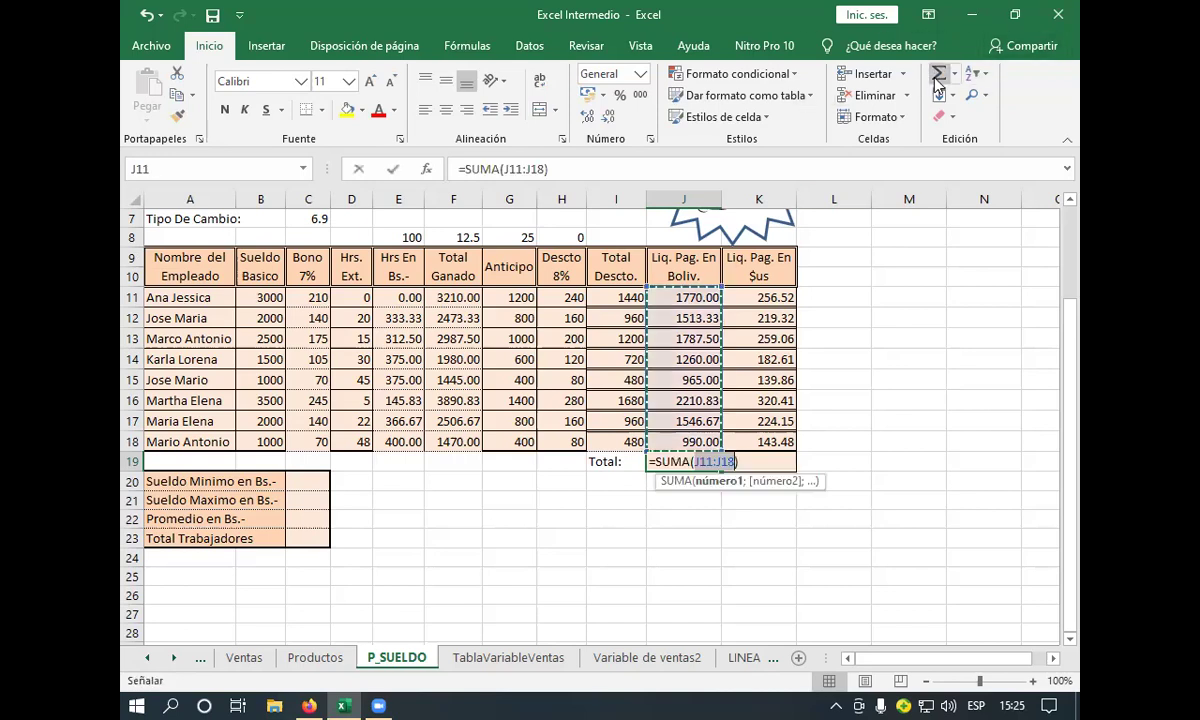
key("Return")
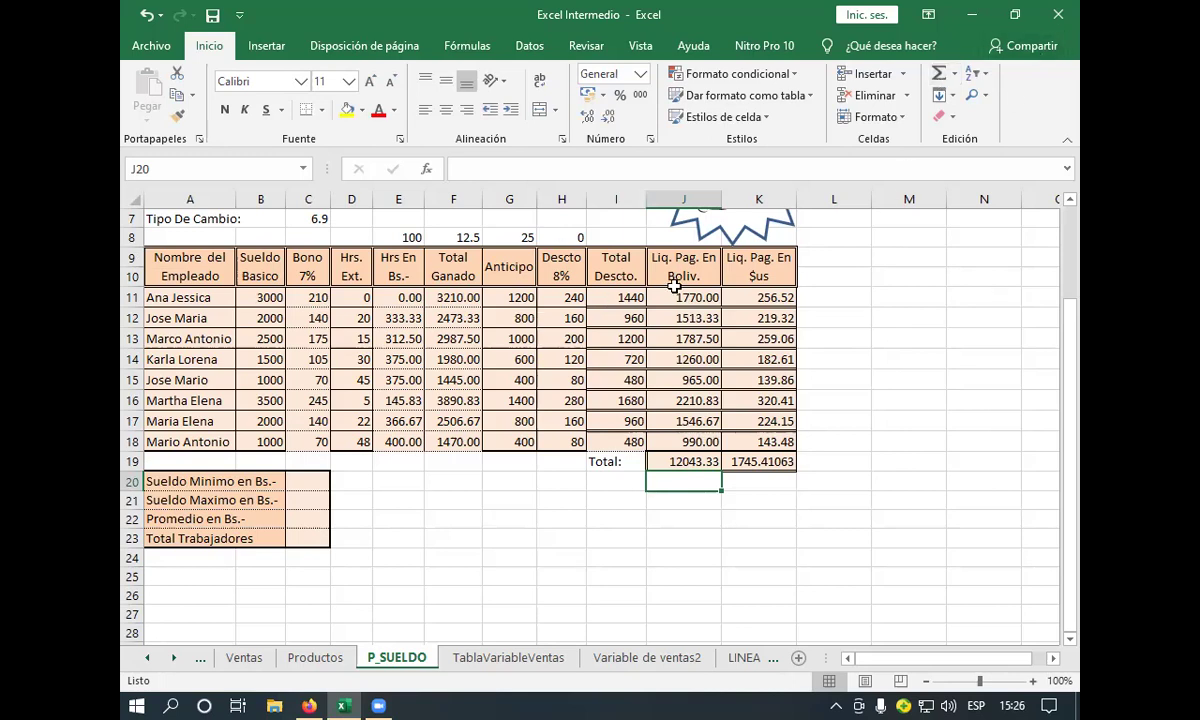
left_click_drag(670, 291, 690, 461)
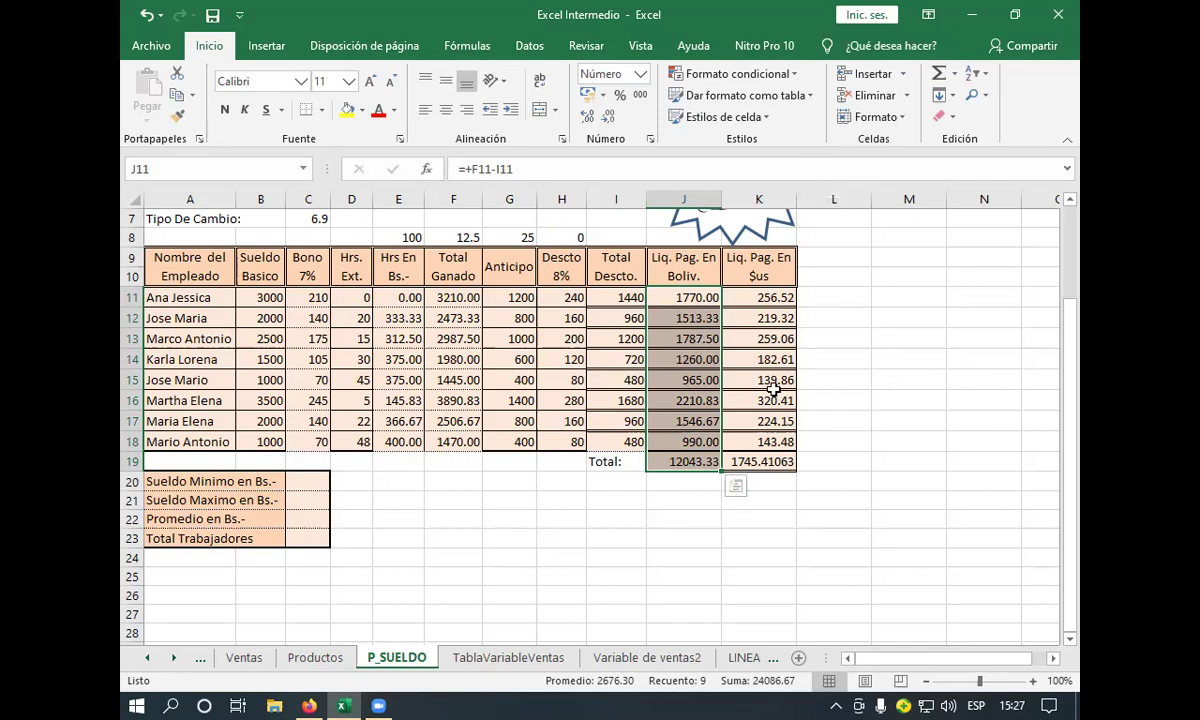
- Open Formato de celdas on the Número tab for the J11:J19 net pay cells
right_click(664, 294)
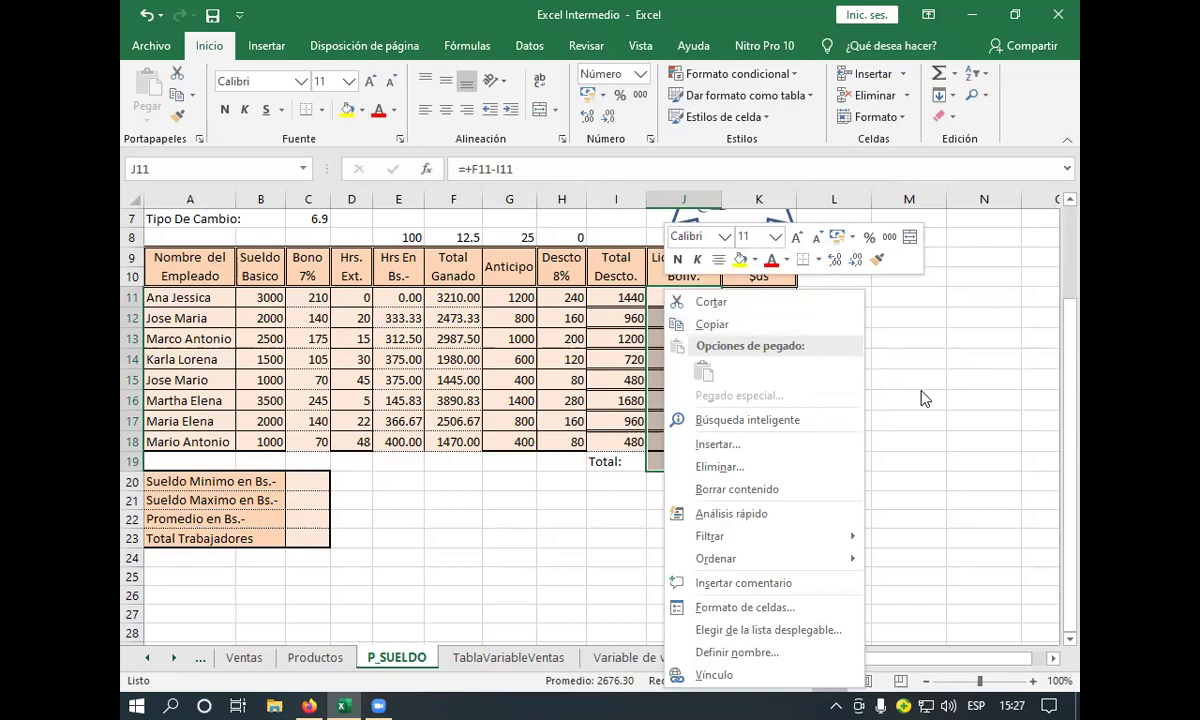
key("Escape")
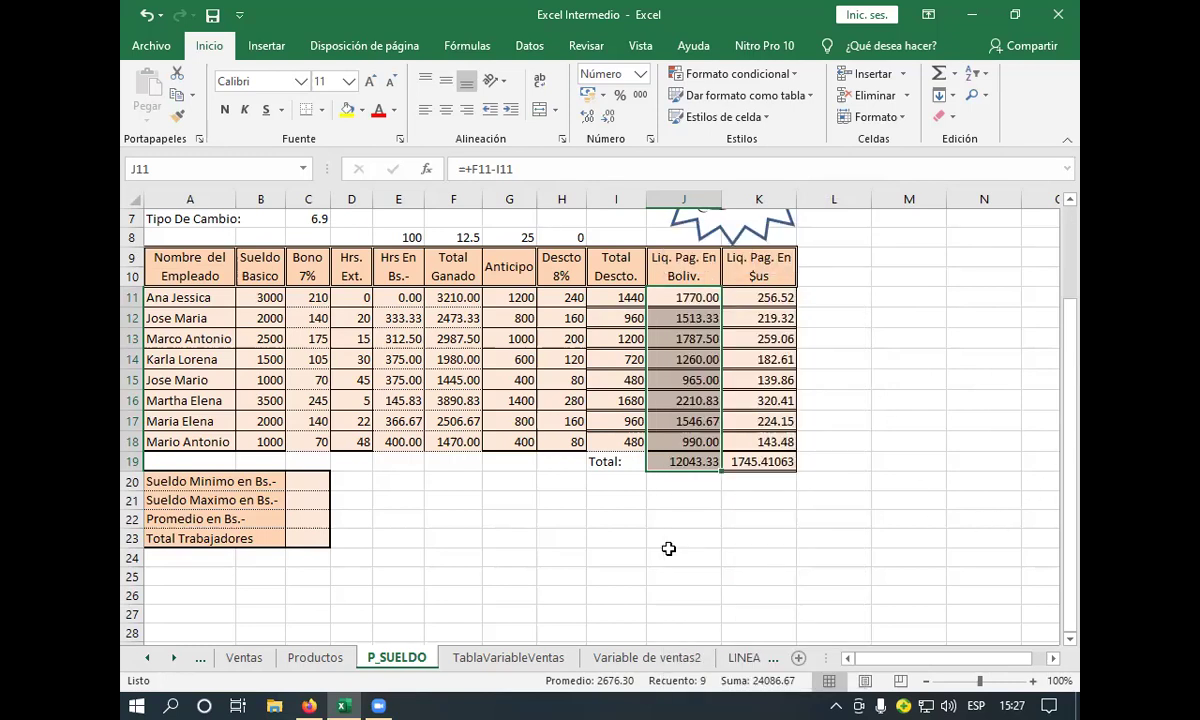
key("ctrl+1")
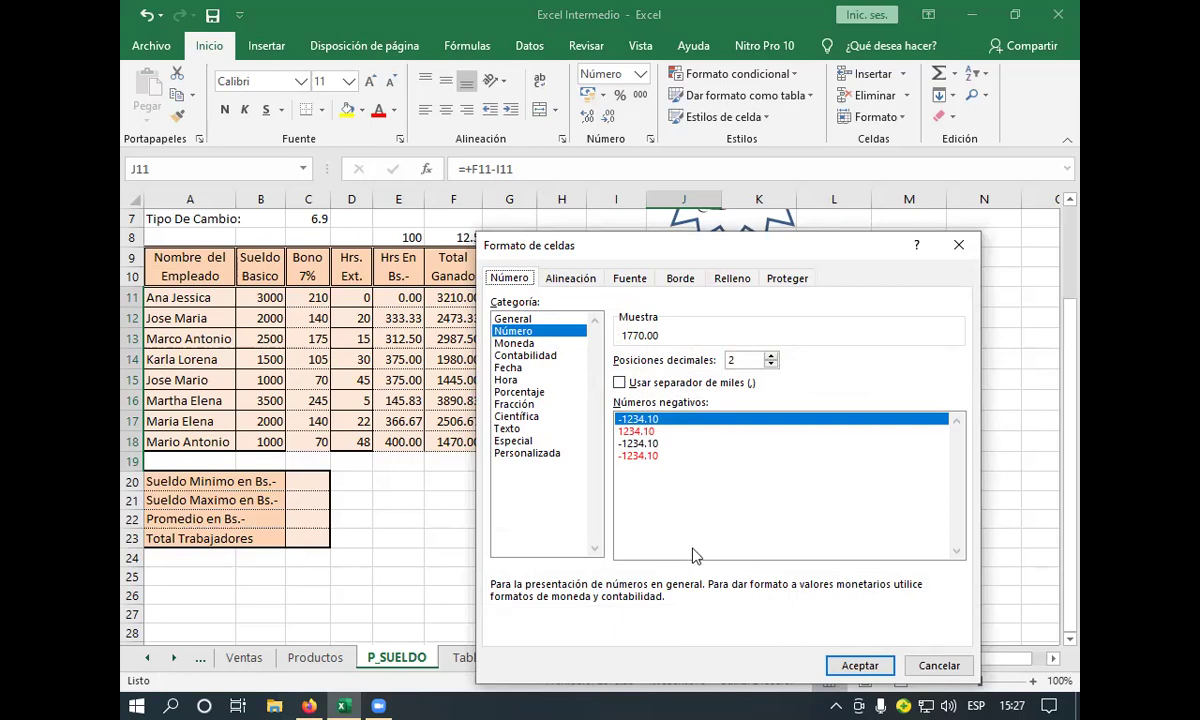
left_click(931, 667)
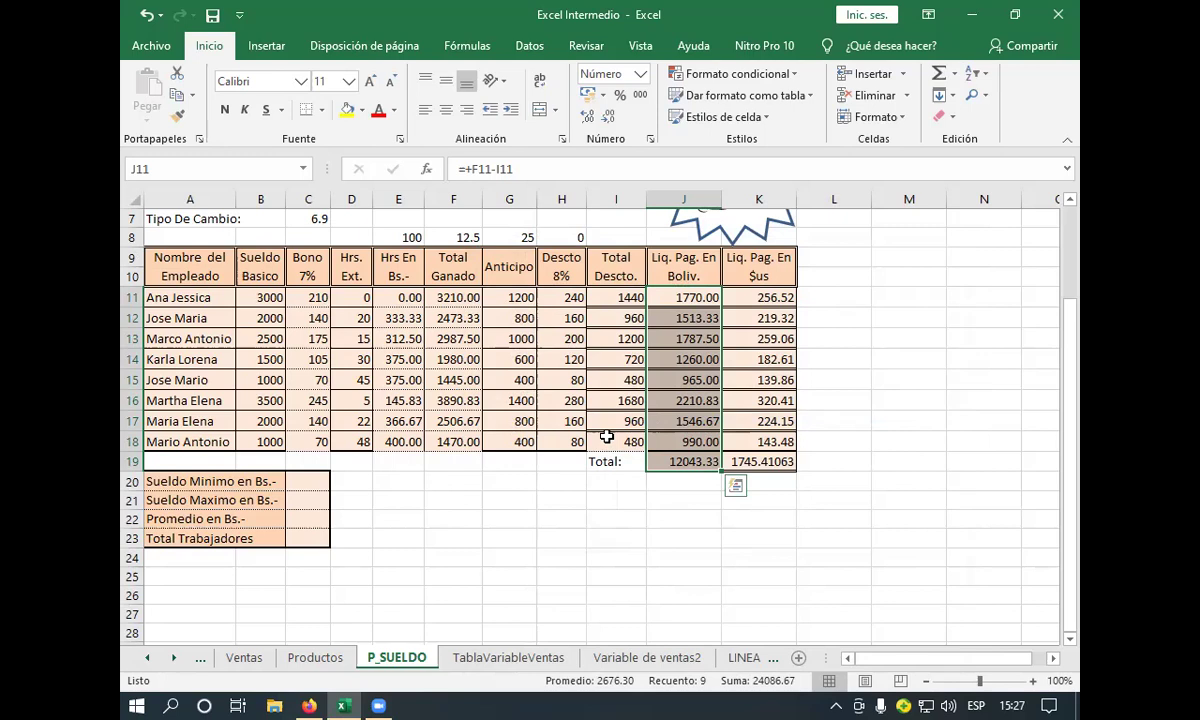
key("super")
type("te")
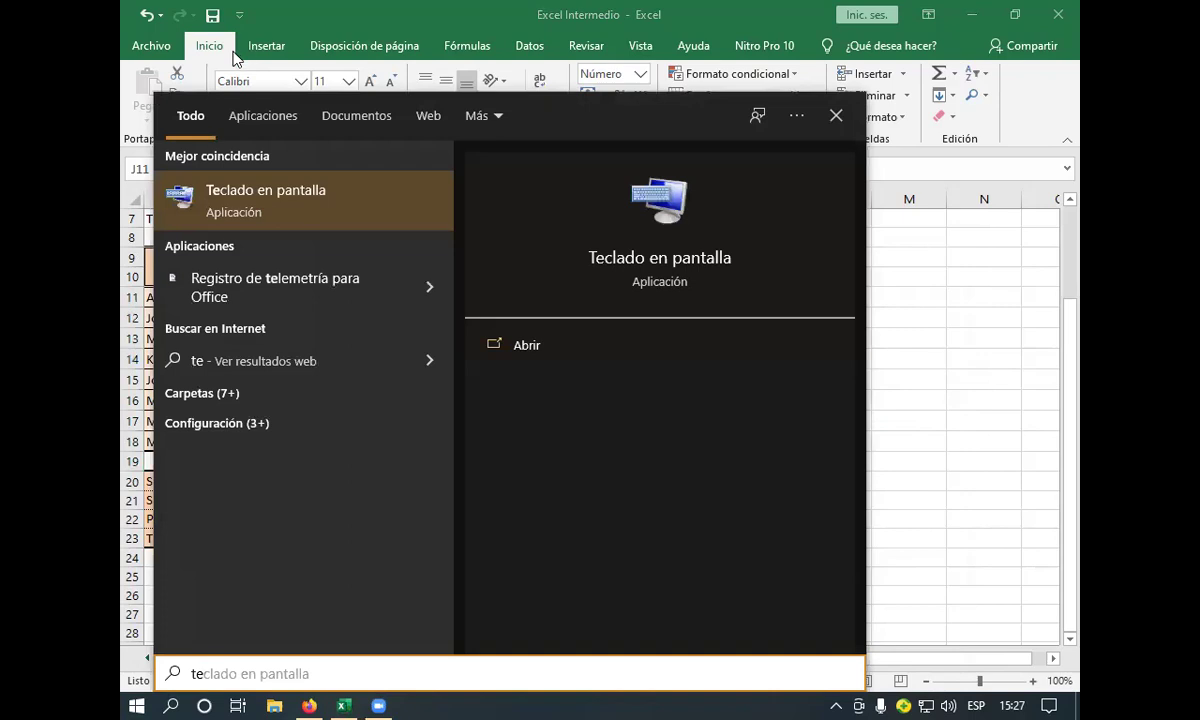
left_click(530, 343)
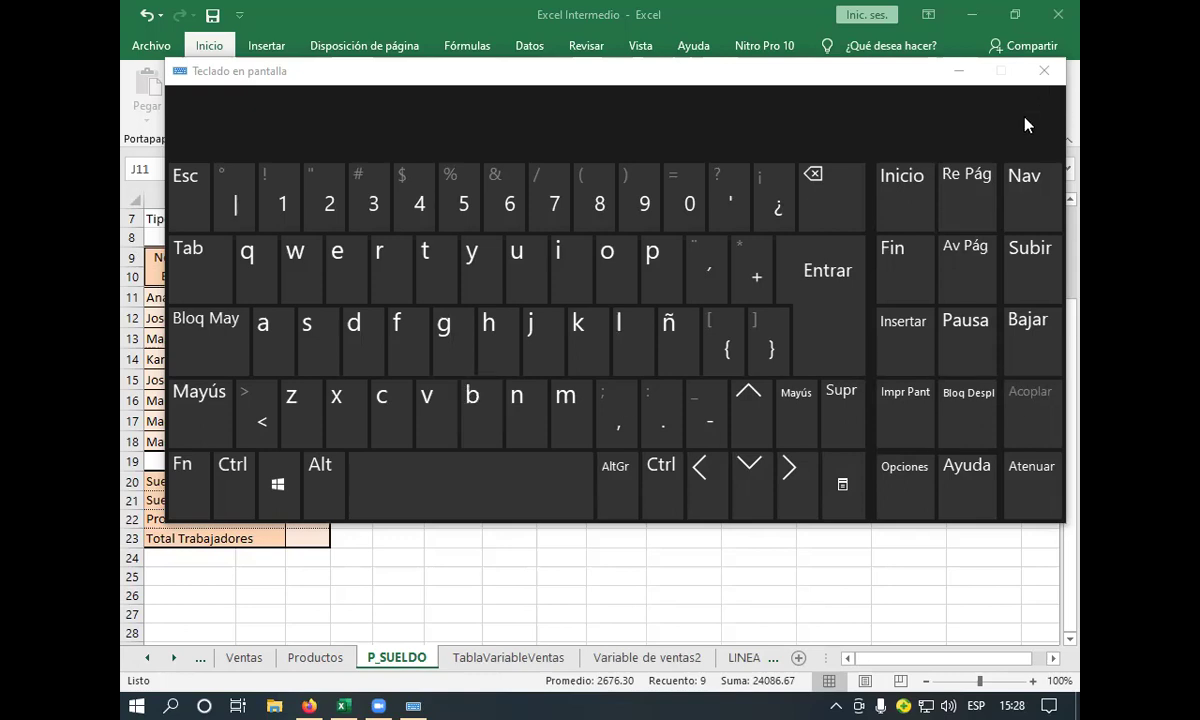
left_click(1052, 80)
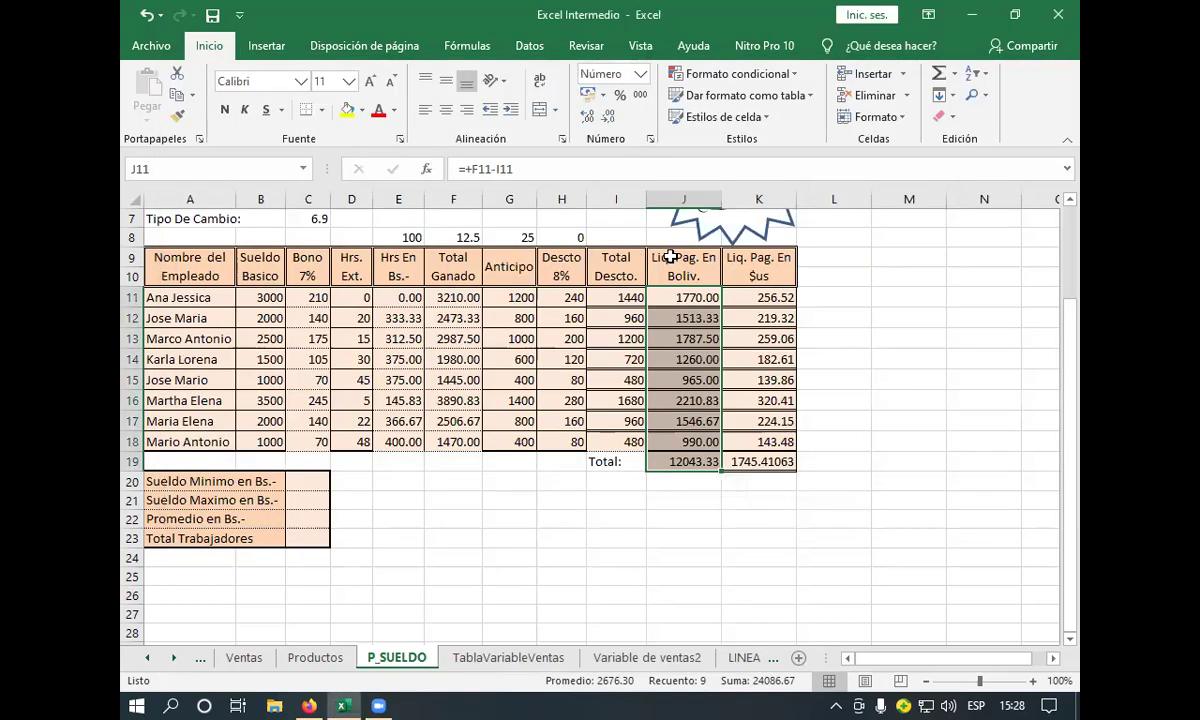
- Open the Formato de celdas dialog for the selected J11:J19 cells with Ctrl+1
key("ctrl+1")
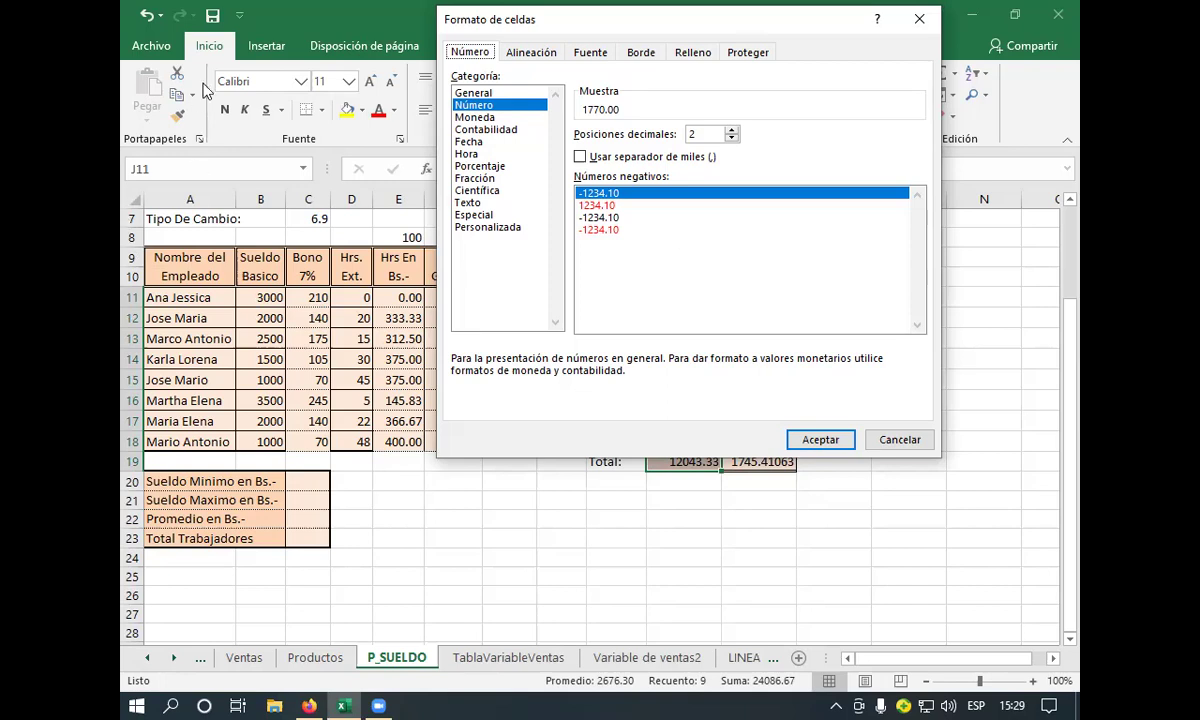
- Switch the format dialog to the Personalizada category with the 0.00 code
left_click(488, 226)
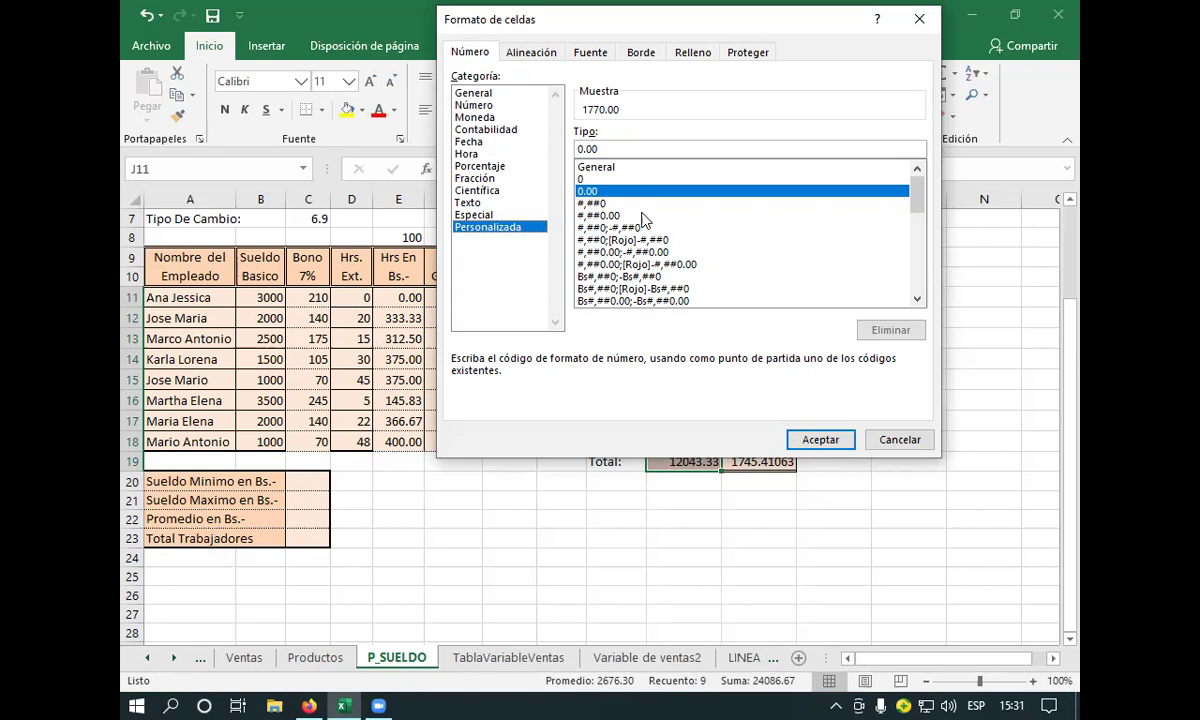
- Apply the custom format 0.00 "Bs" so net pay reads like 1770.00 Bs
left_click(626, 149)
type("\"B")
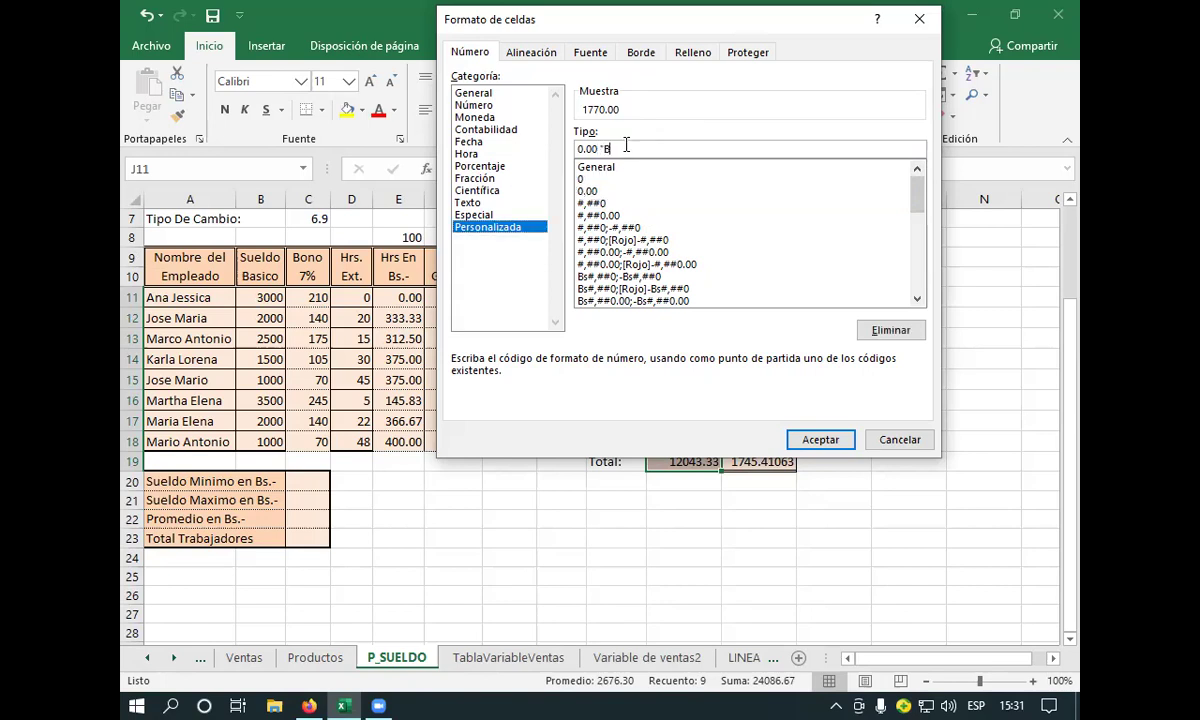
type("s\"")
key("Return")
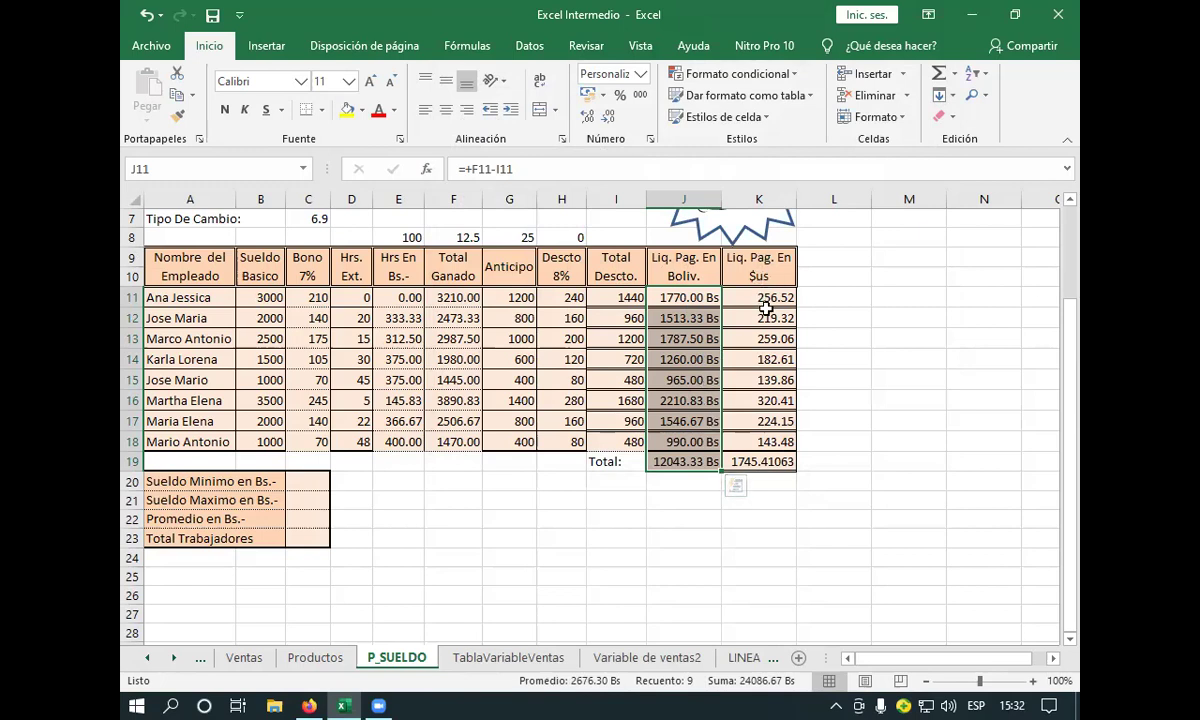
- Select the dollar net pay cells K11 through K19
left_click_drag(762, 298, 748, 460)
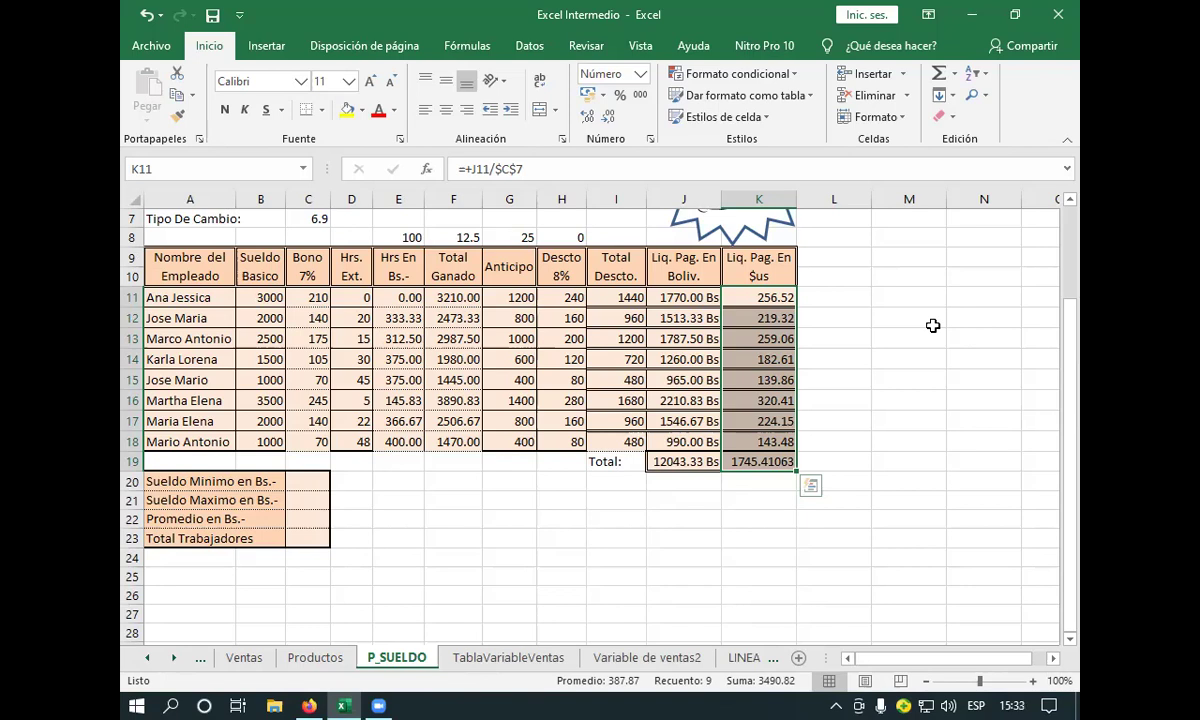
- Give K11:K19 the custom format "$us" 0.00, totalling $us 1745.41
key("ctrl+1")
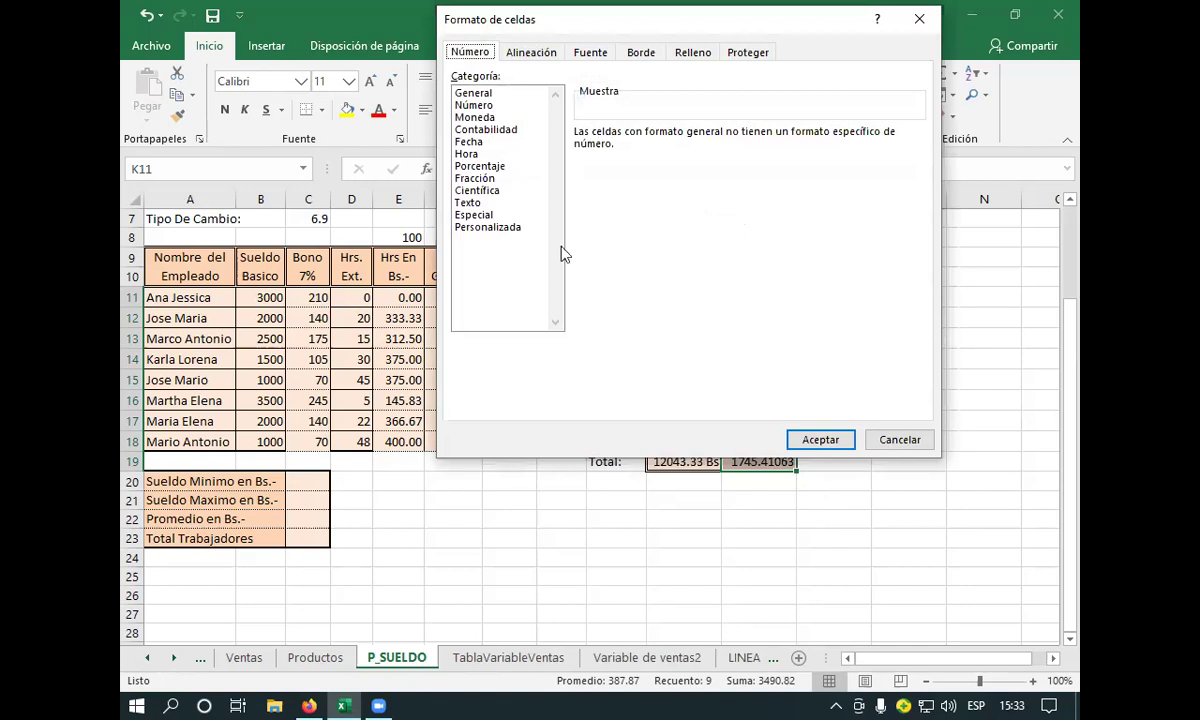
left_click(478, 229)
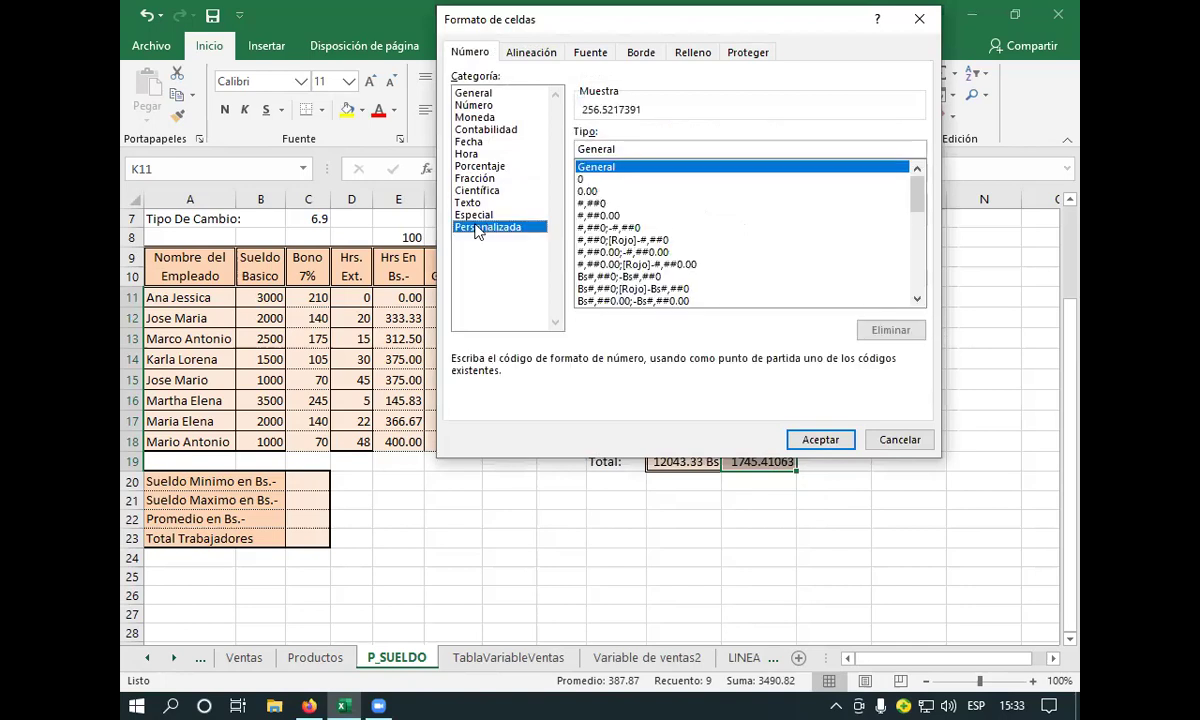
left_click(600, 191)
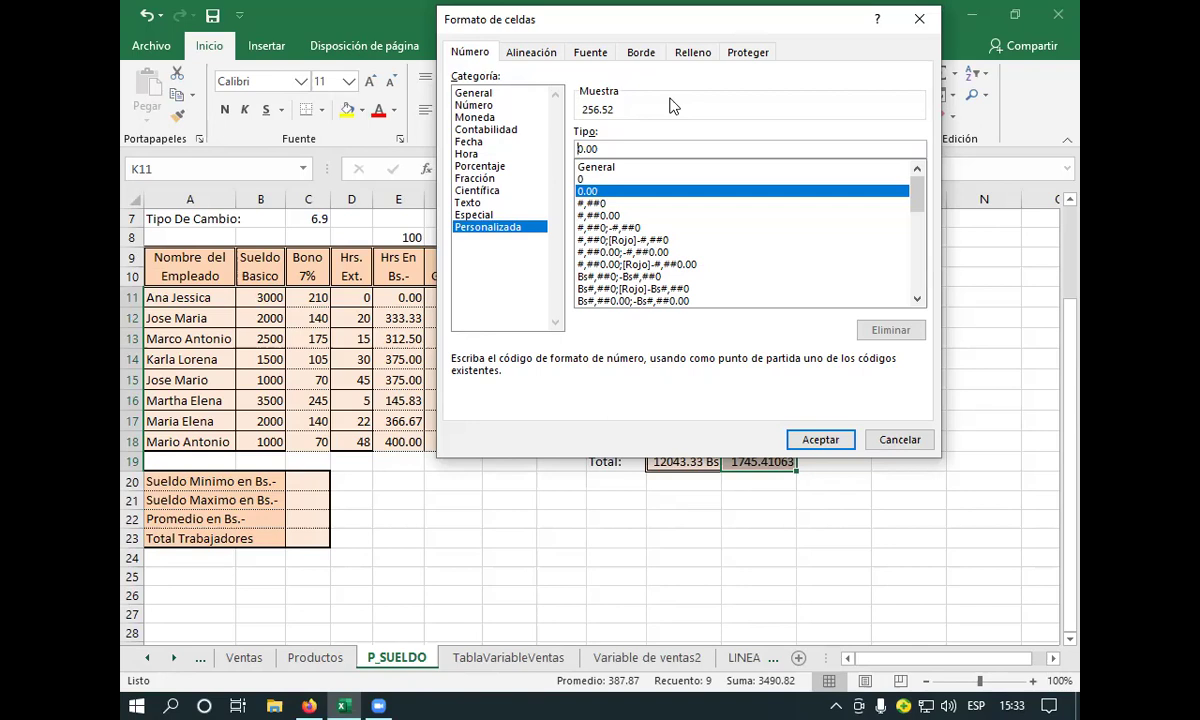
key("Home")
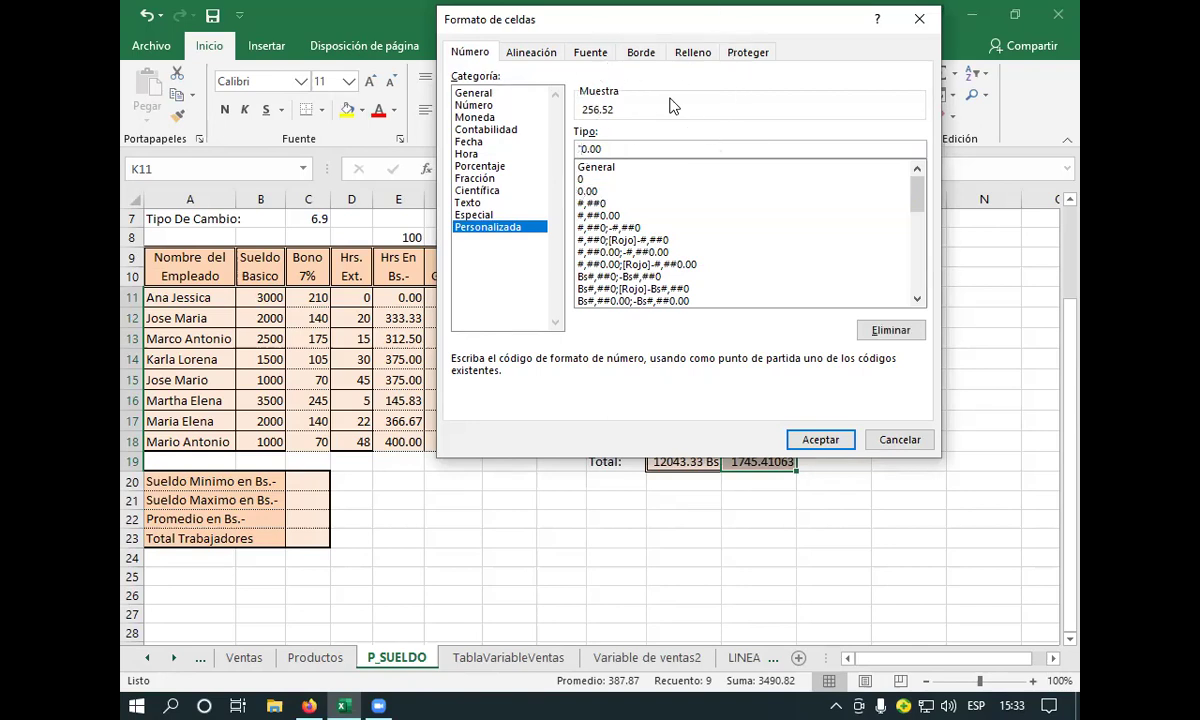
type("$us\"")
key("Return")
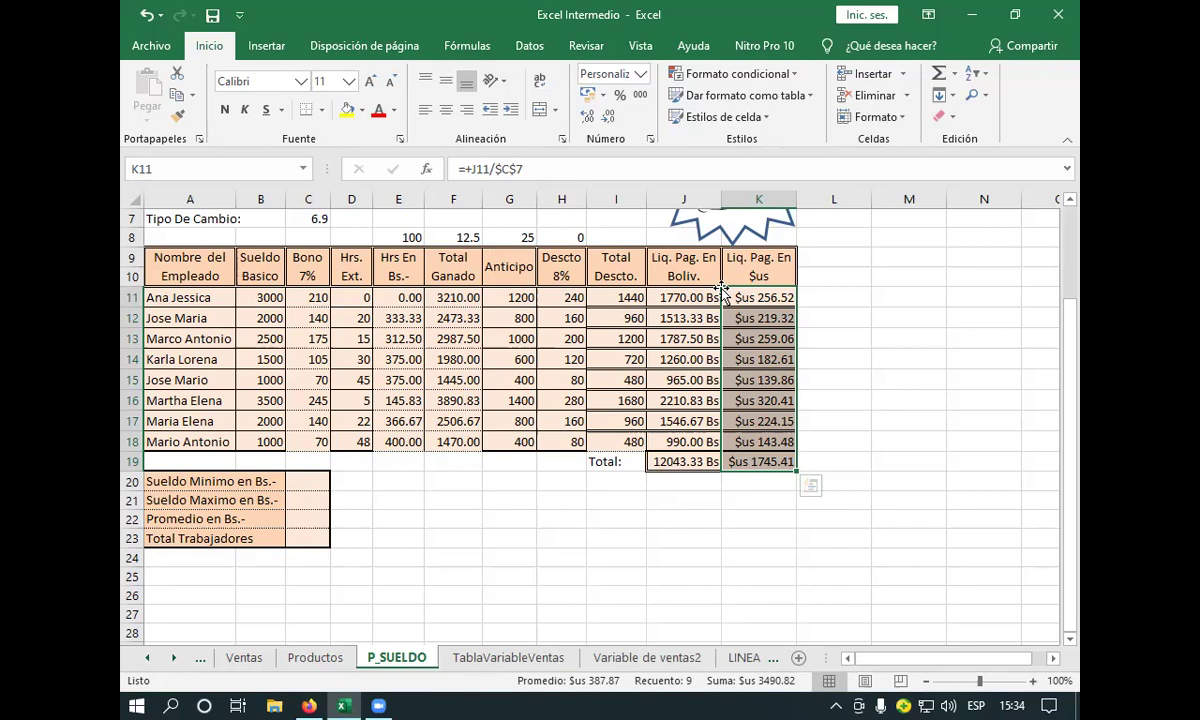
left_click(315, 484)
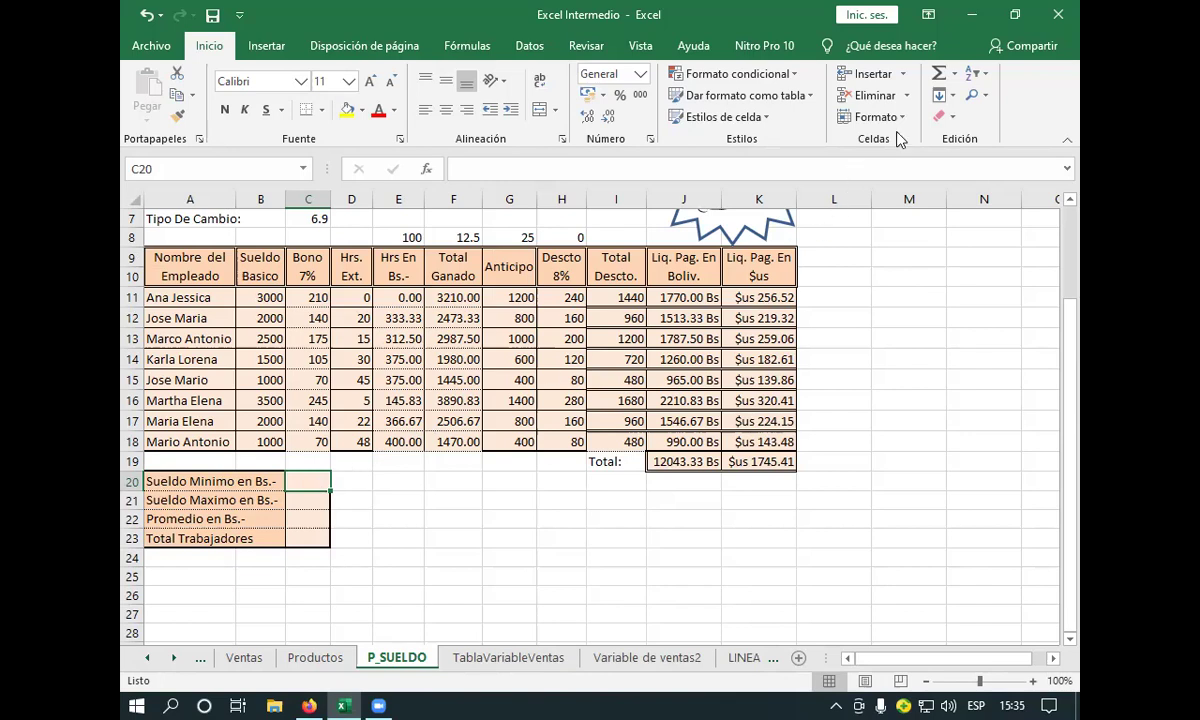
- Open the AutoSum (Σ) dropdown in the Edición group for the minimum salary cell
left_click(955, 75)
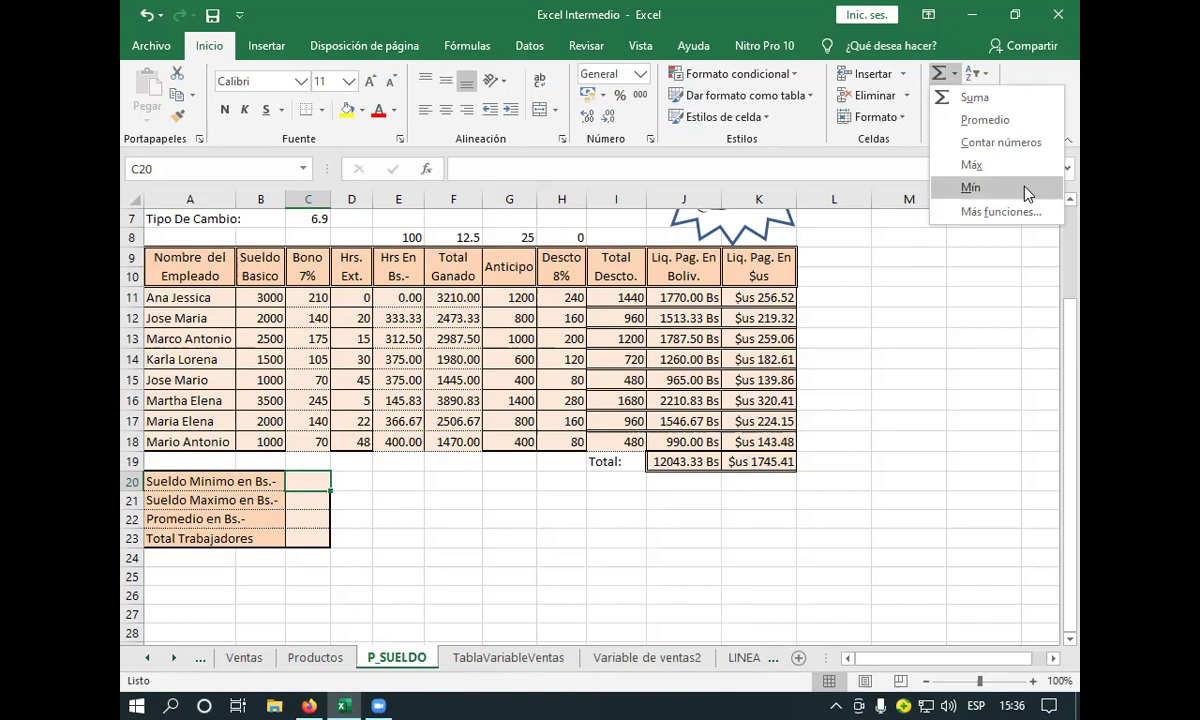
- Enter =MIN(J11:J18) in the Sueldo Minimo en Bs.- cell using AutoSum's Mín option
left_click(1027, 193)
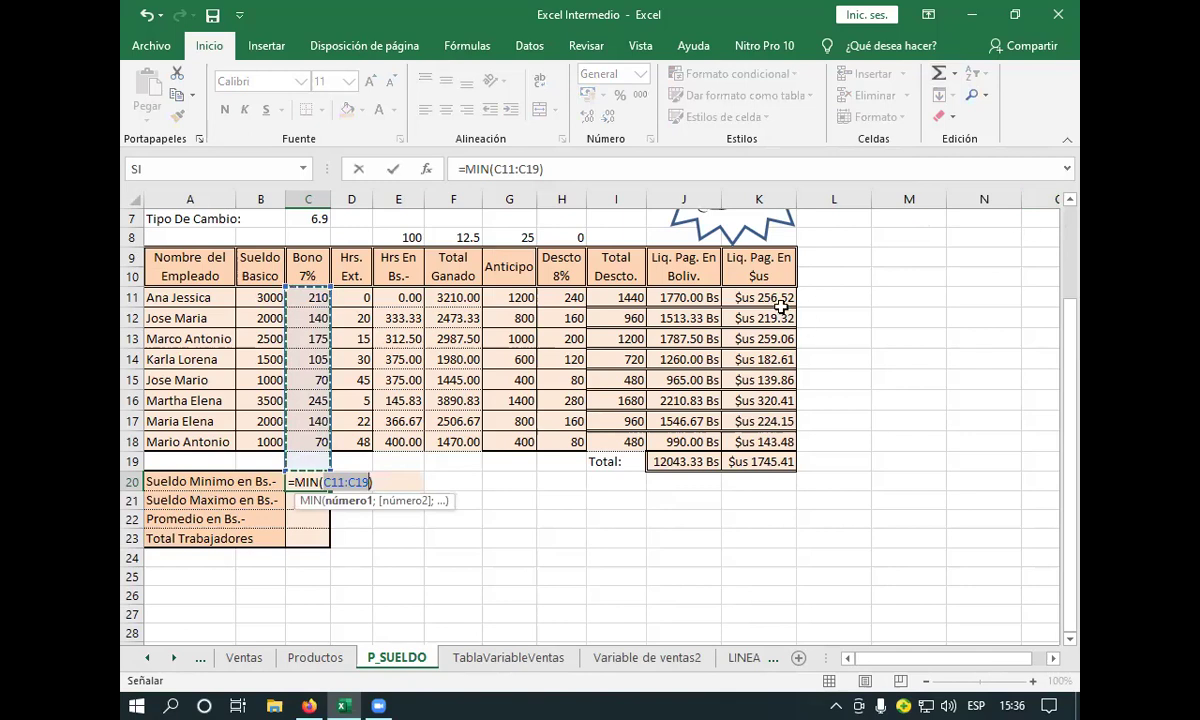
mouse_move(685, 297)
left_mouse_down()
mouse_move(678, 423)
mouse_move(692, 451)
left_mouse_up()
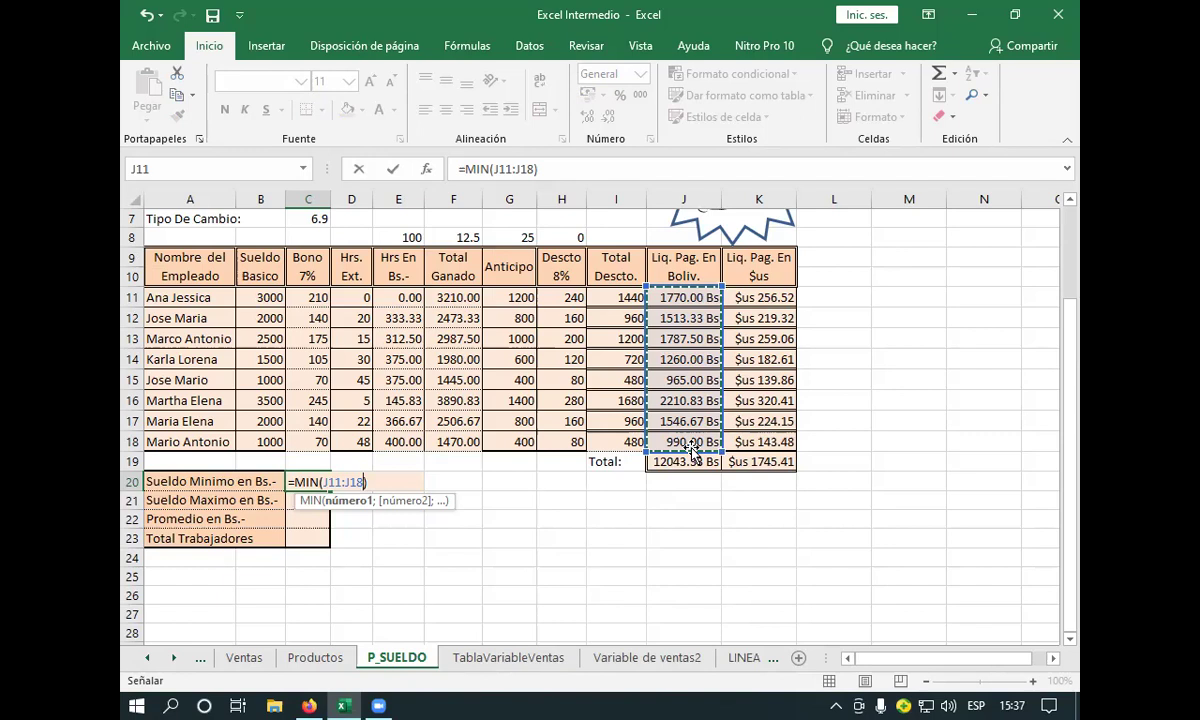
key("Return")
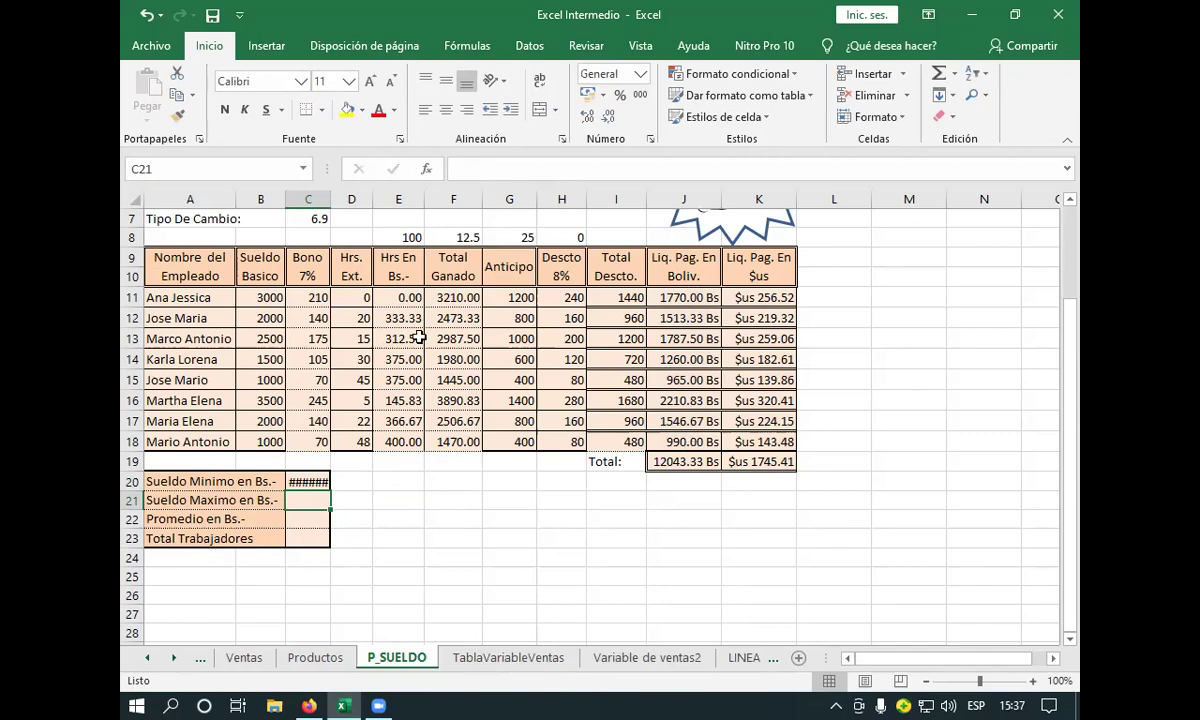
- Widen column C so the minimum salary displays as 965.00 Bs
left_click_drag(325, 201, 352, 203)
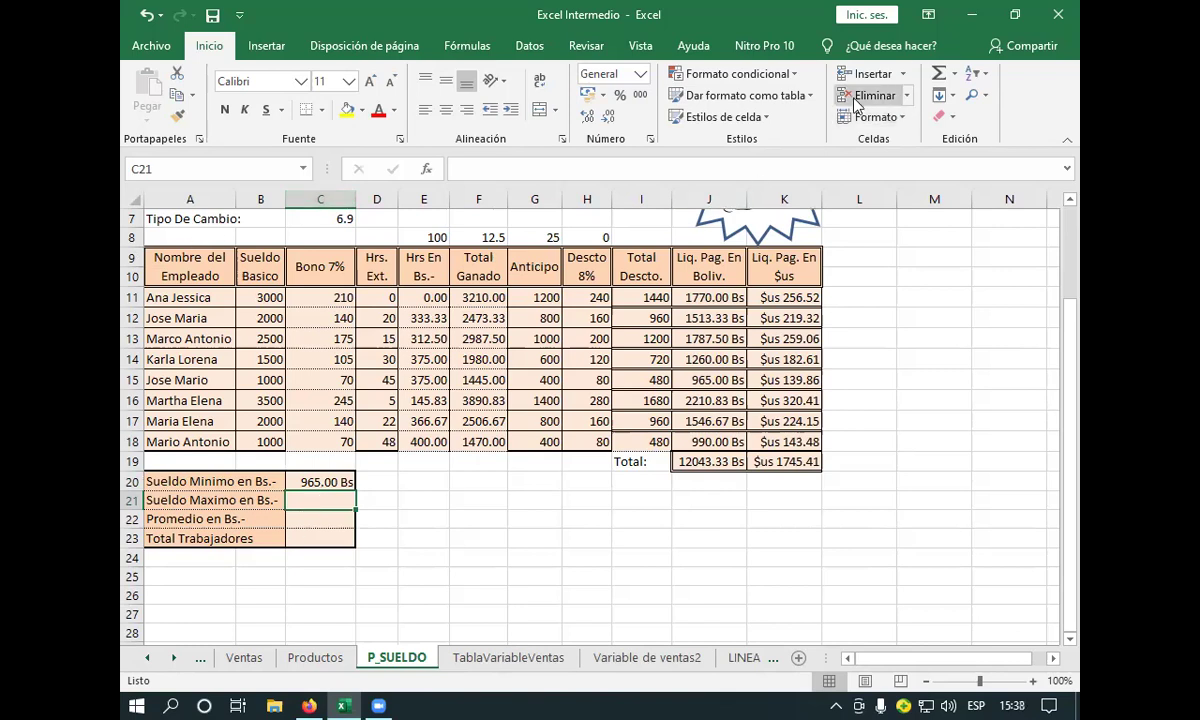
left_click(955, 78)
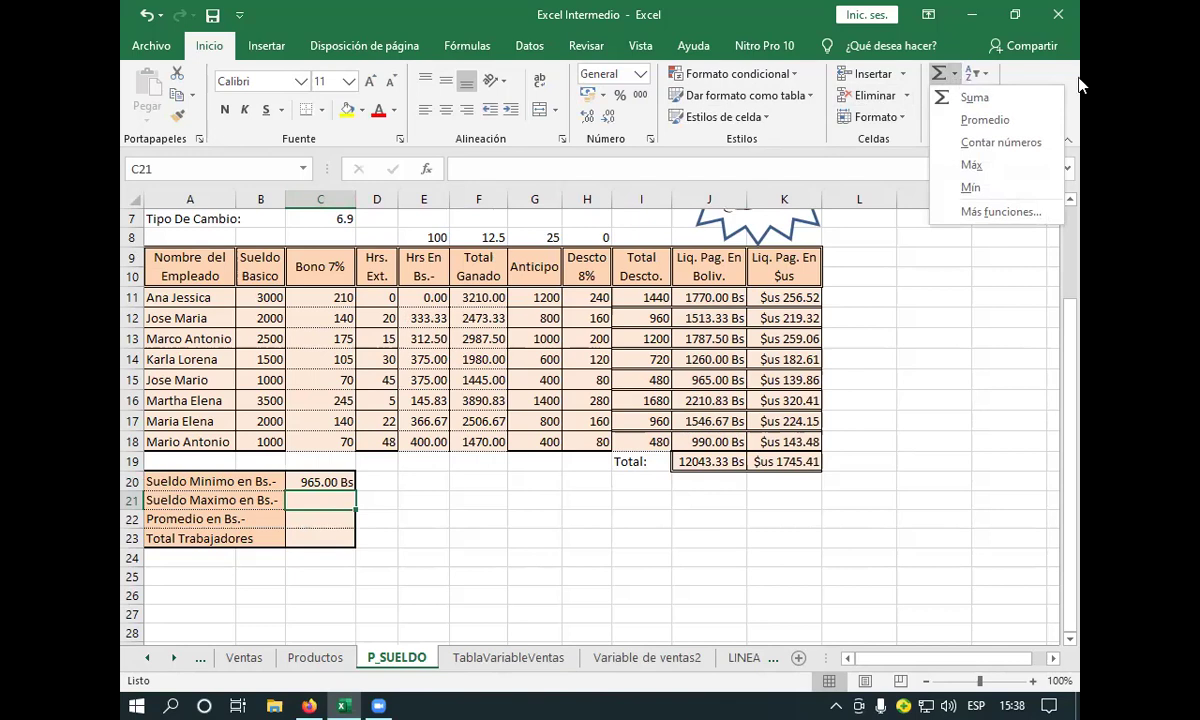
- Enter the maximum of net pay J11:J18 in C21, showing 2210.83 Bs
left_click(986, 167)
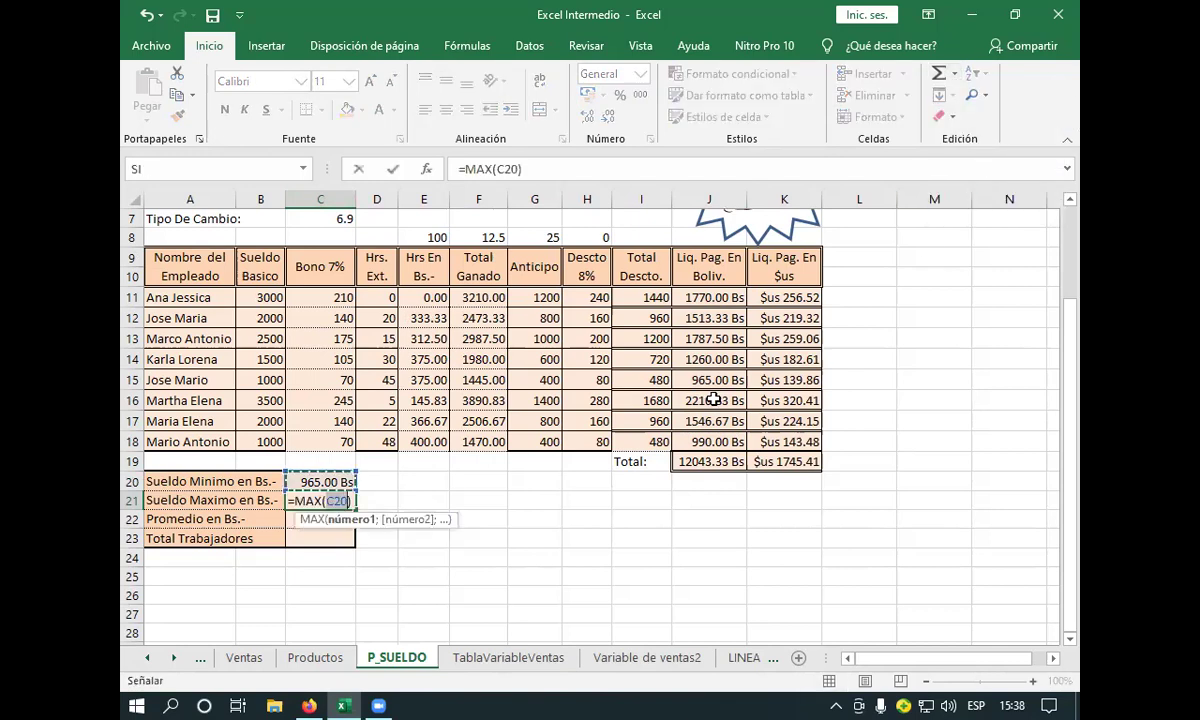
mouse_move(667, 290)
left_mouse_down()
mouse_move(717, 384)
mouse_move(718, 441)
left_mouse_up()
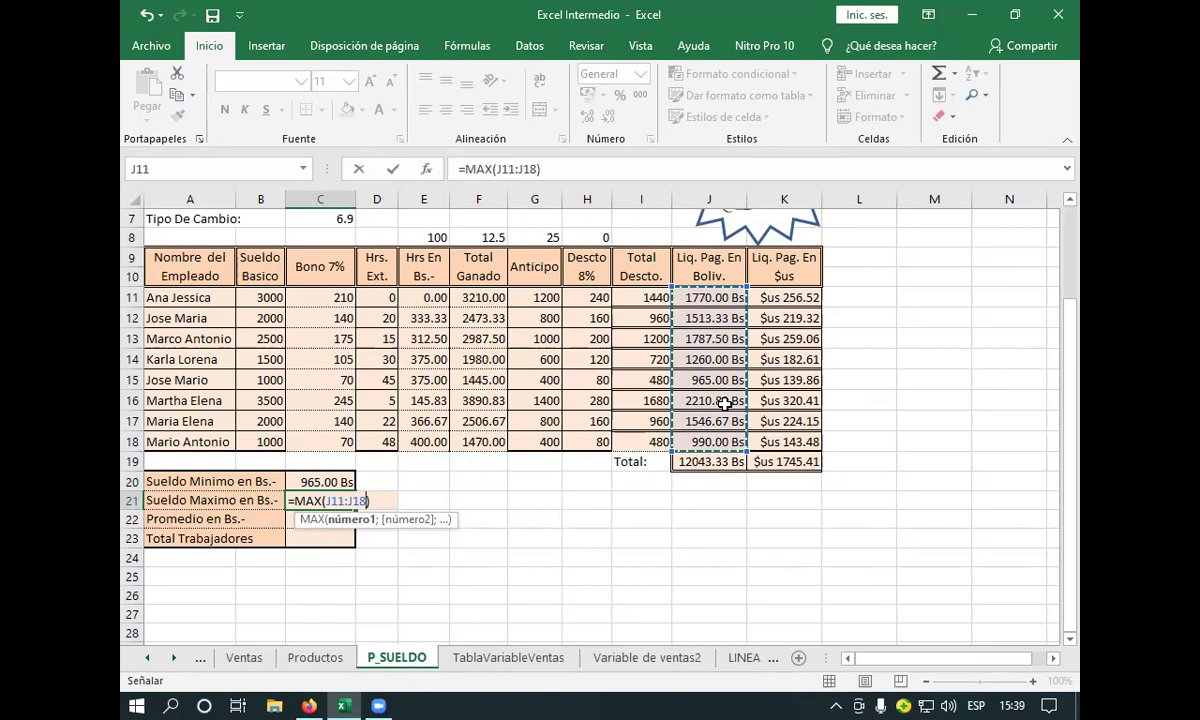
key("Return")
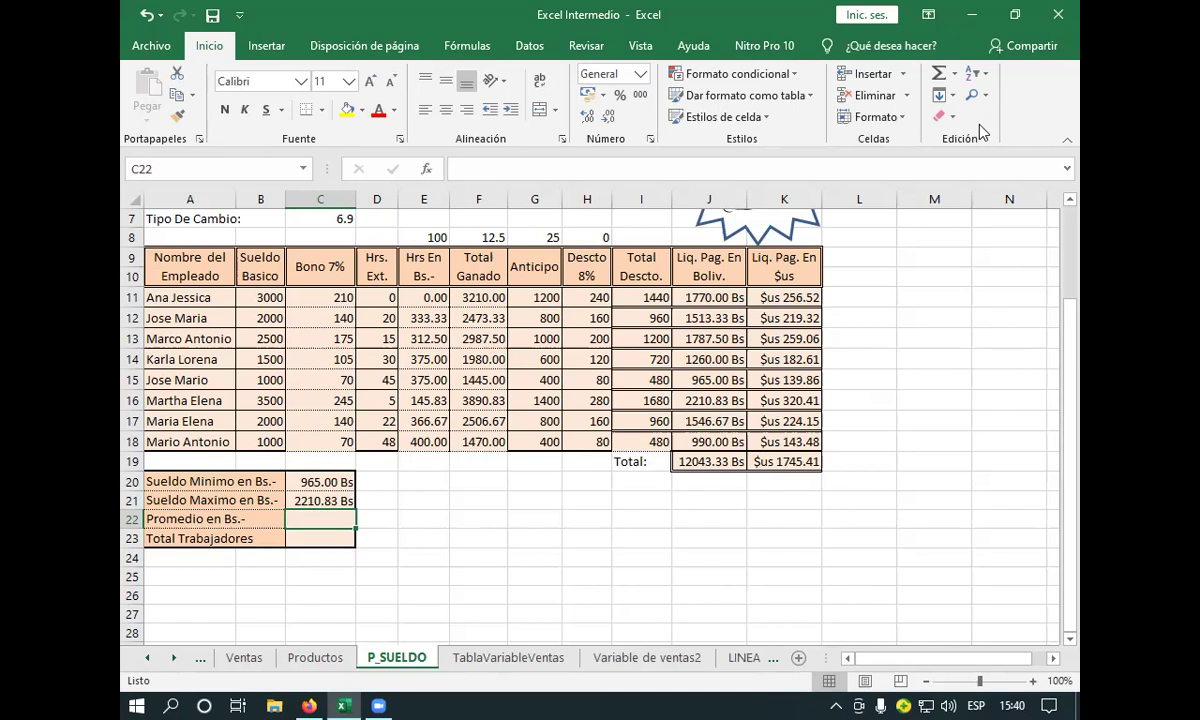
- Put the Promedio of net pay J11:J18 in C22, showing 1505.42 Bs
left_click(954, 73)
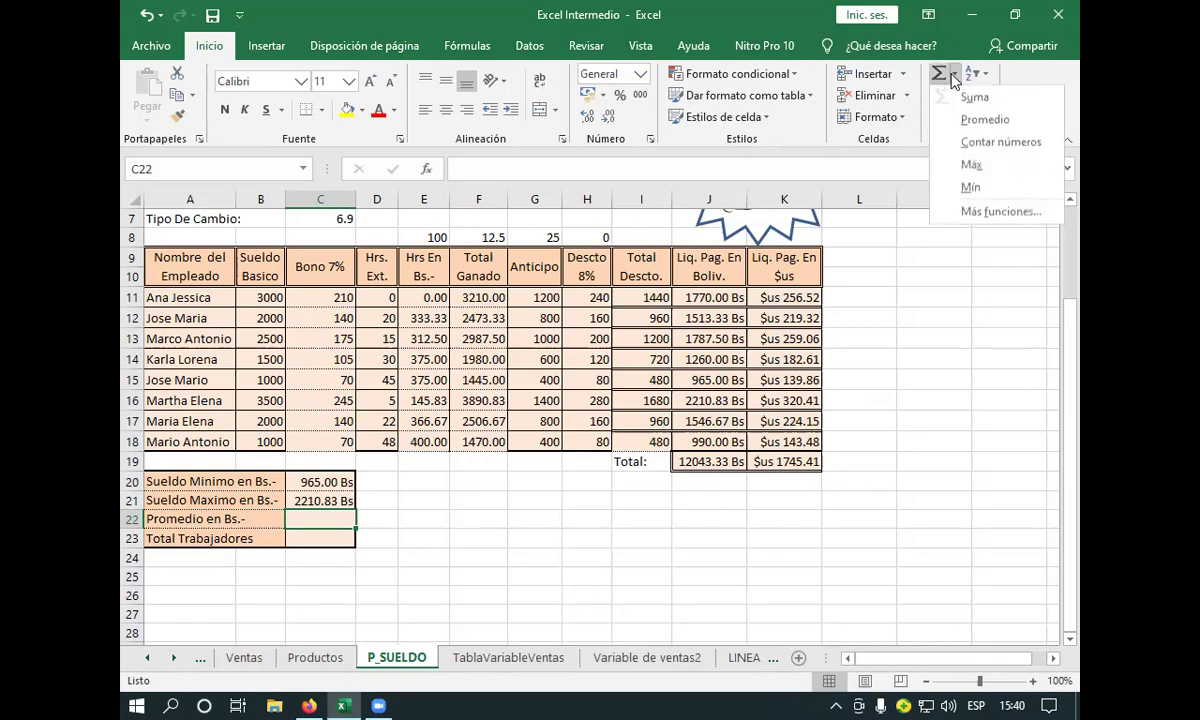
left_click(984, 120)
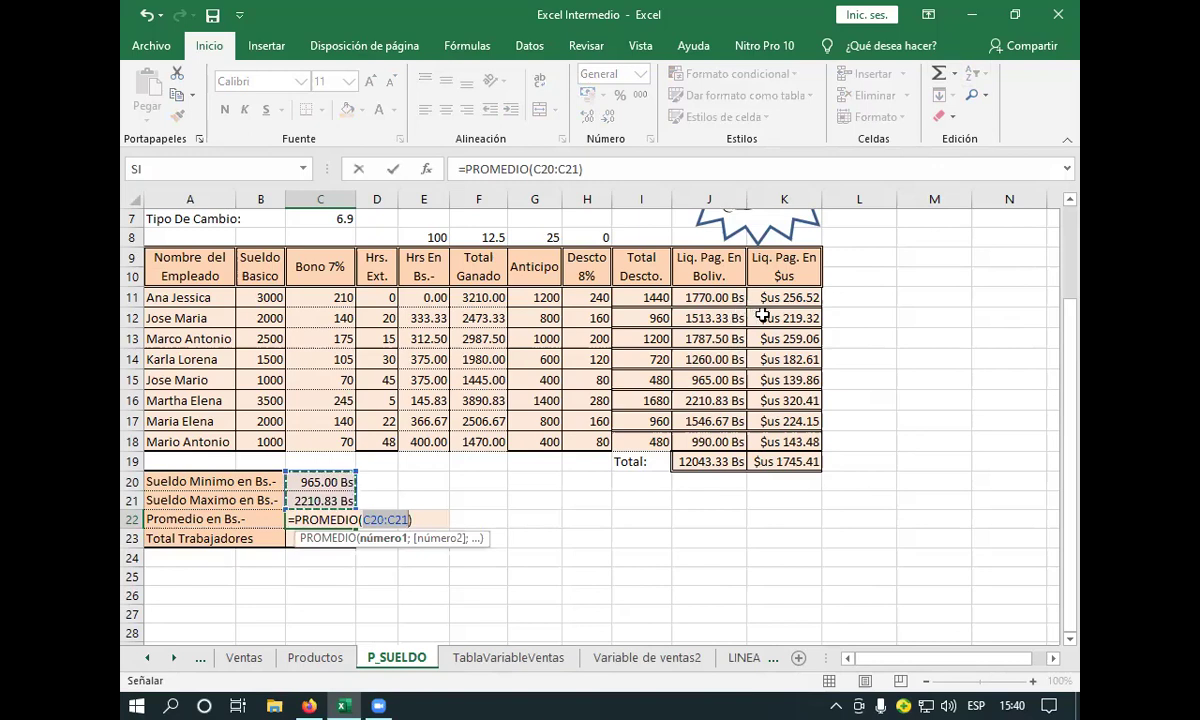
left_click_drag(724, 299, 713, 441)
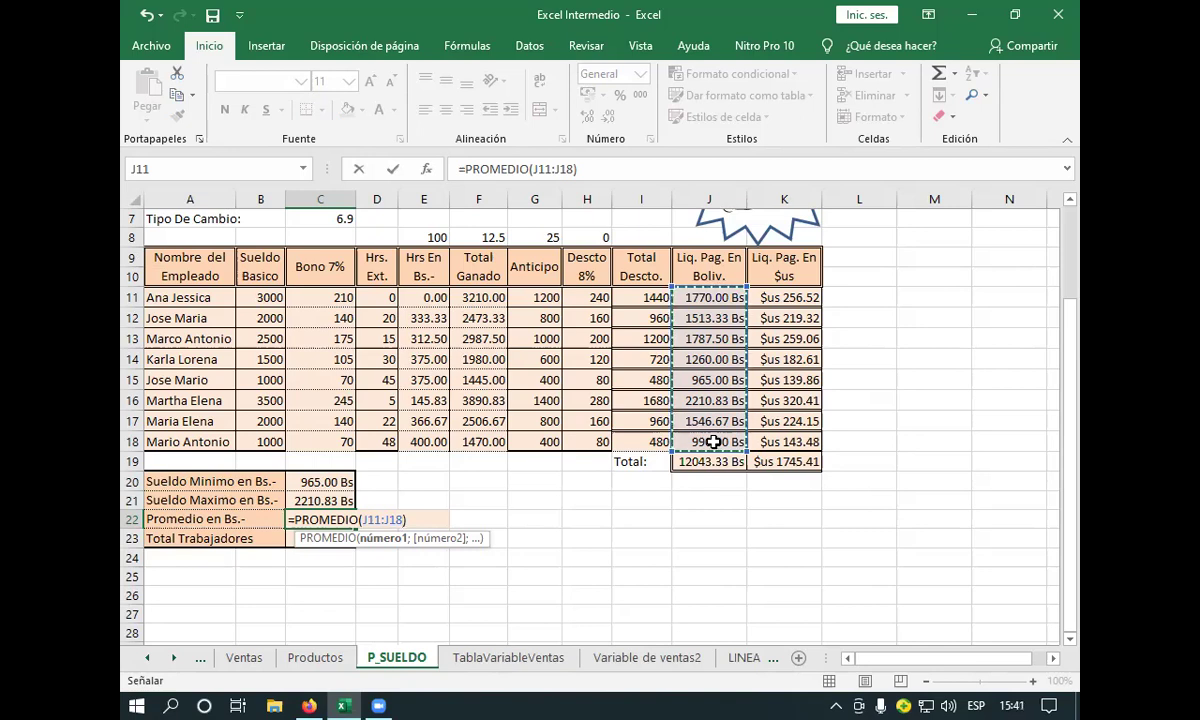
key("Return")
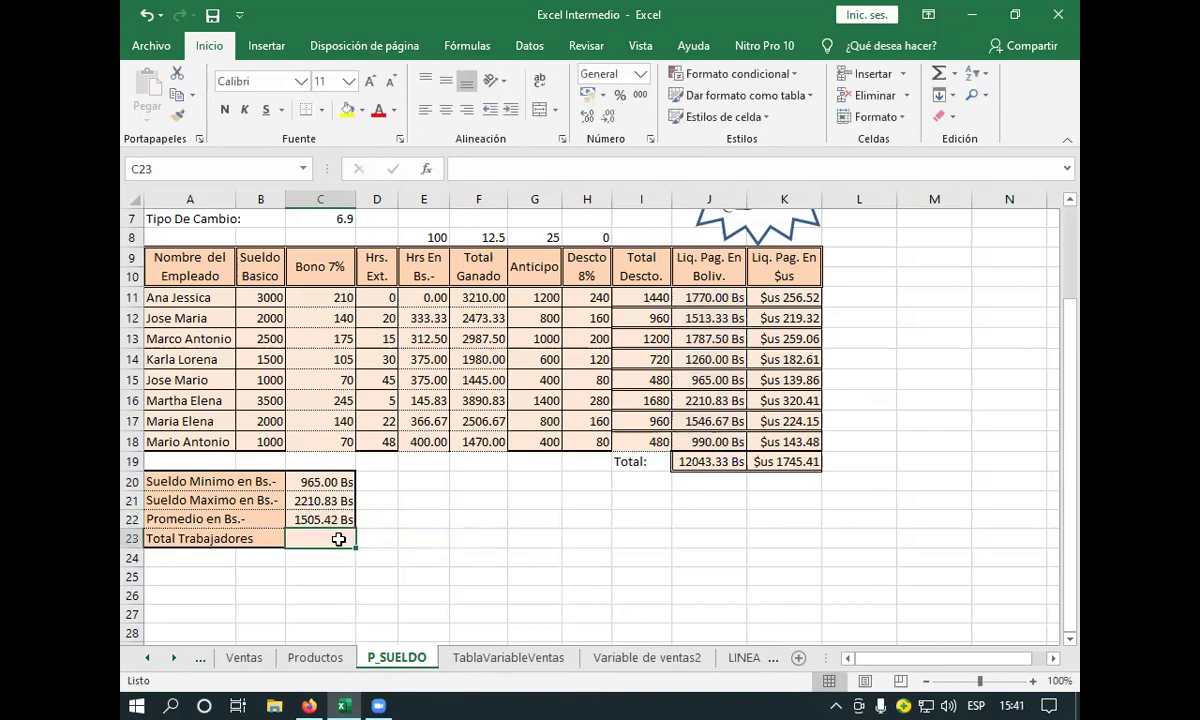
- Insert a Contar números count over employee names A11:A18 into C23
left_click(958, 75)
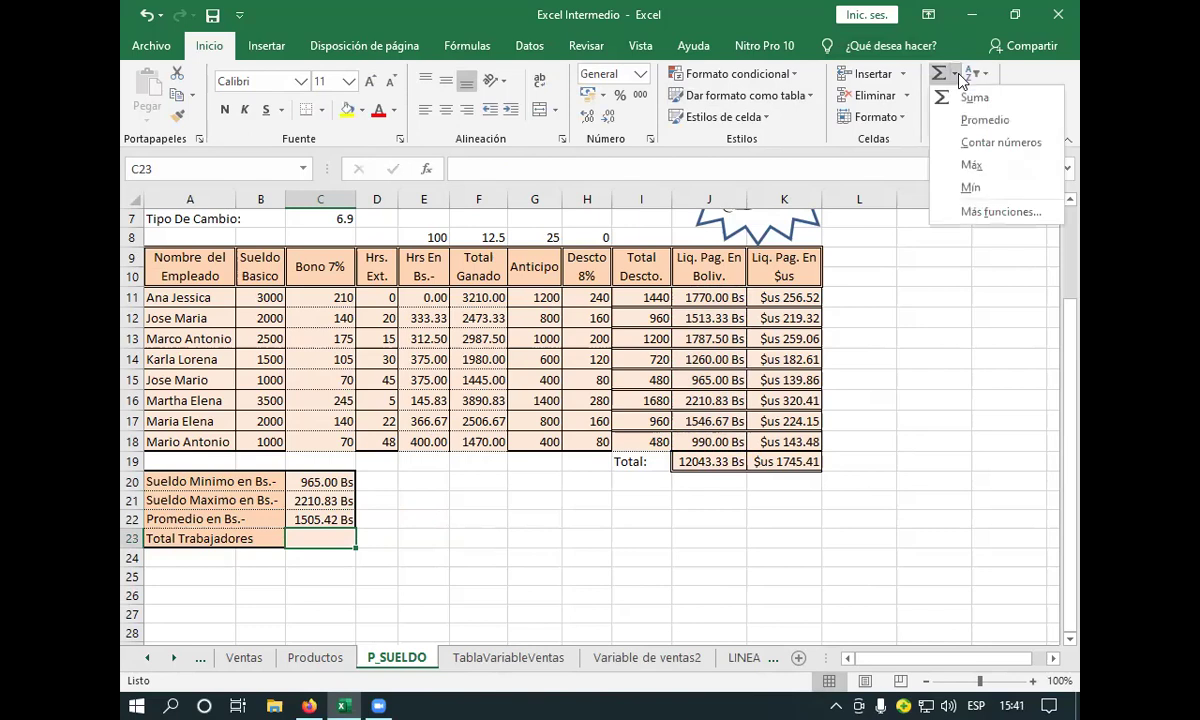
left_click(972, 142)
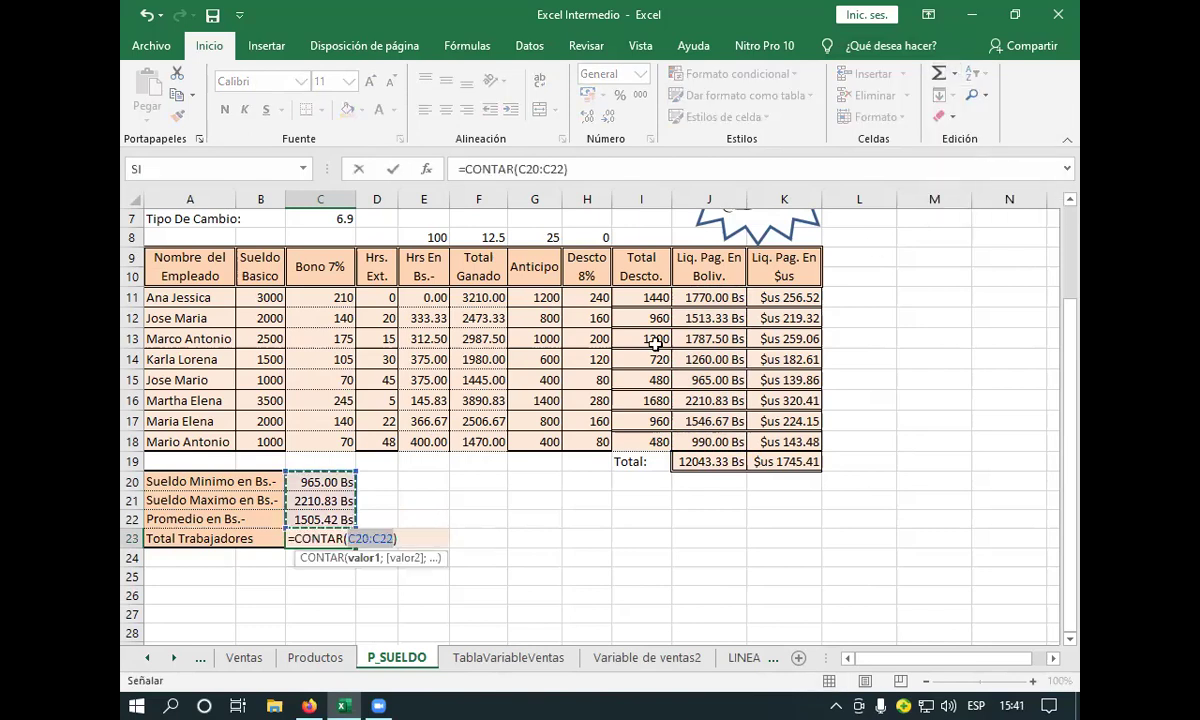
left_click_drag(201, 300, 166, 450)
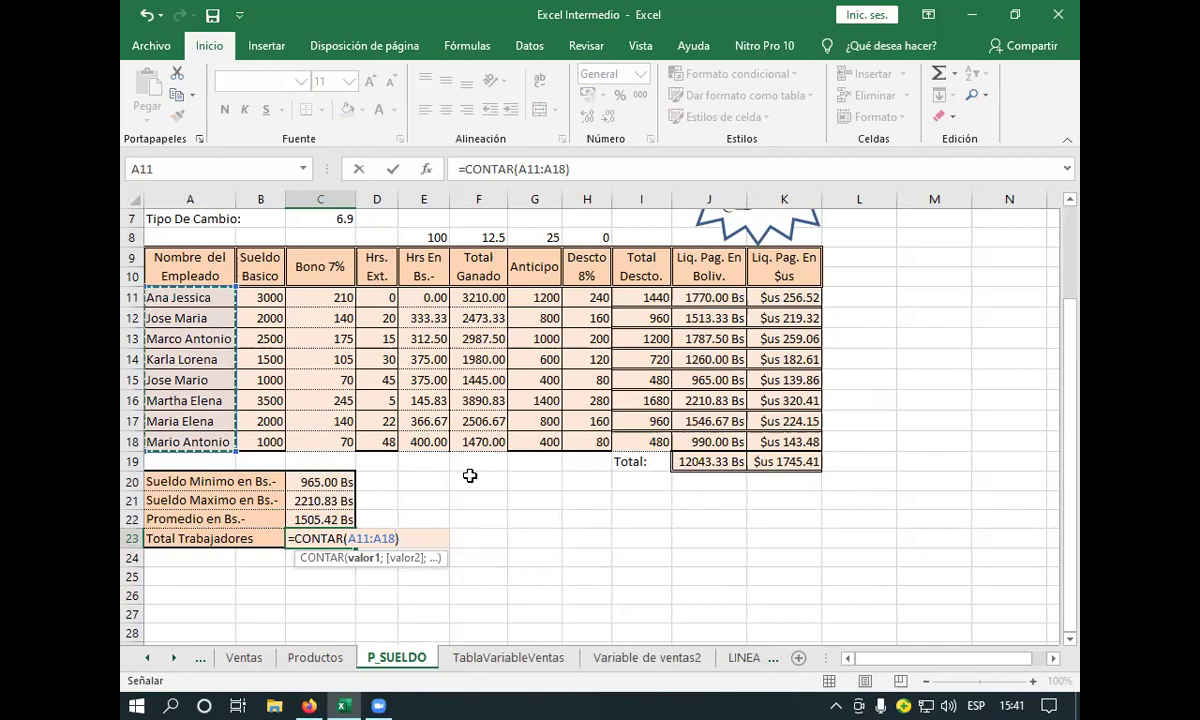
key("Return")
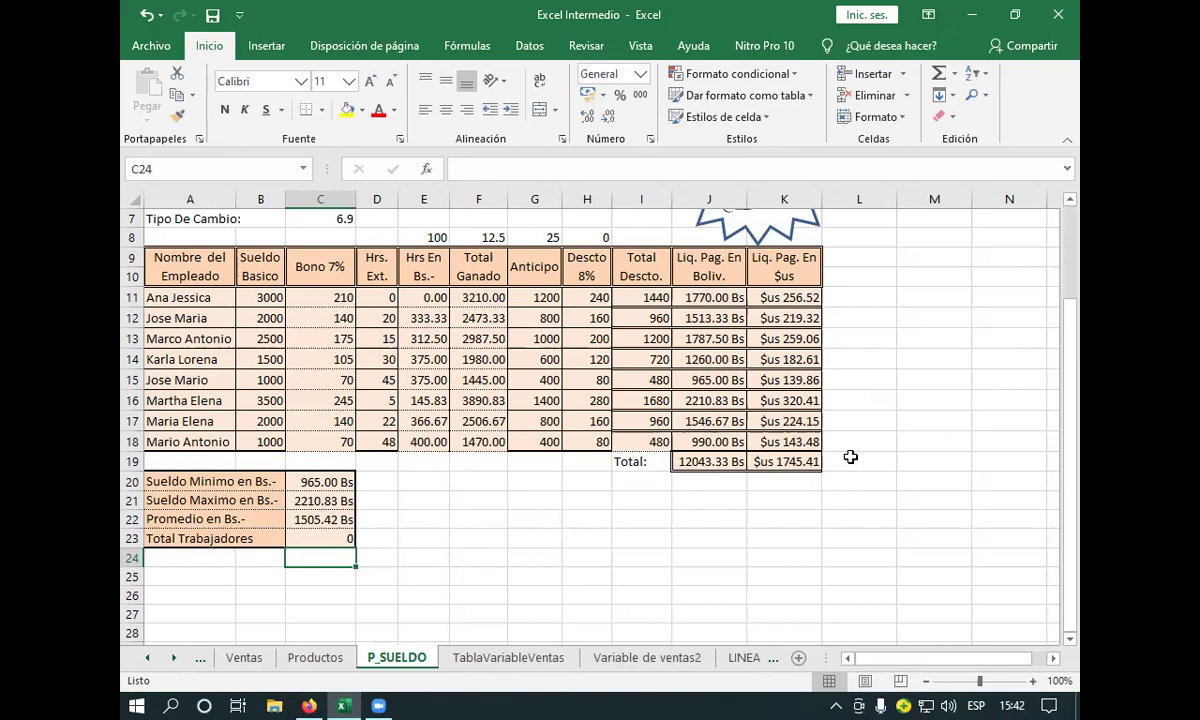
- Abandon the attempted edit of the C23 count formula and delete it
left_click(319, 533)
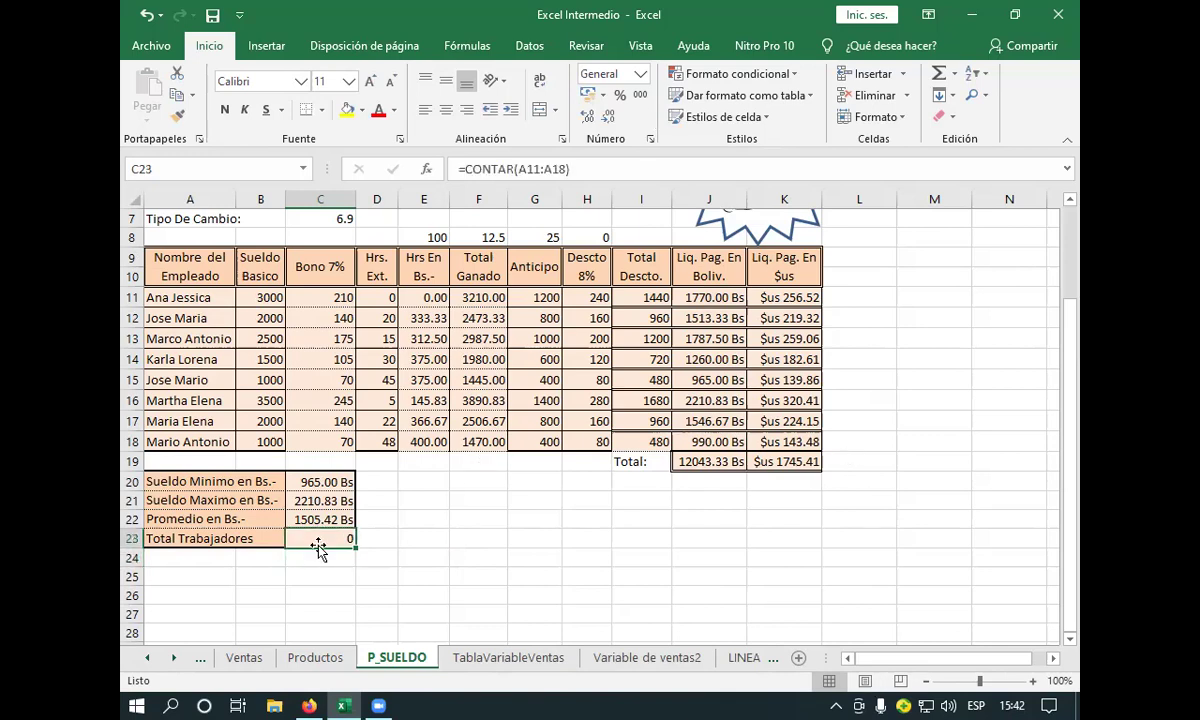
double_click(326, 538)
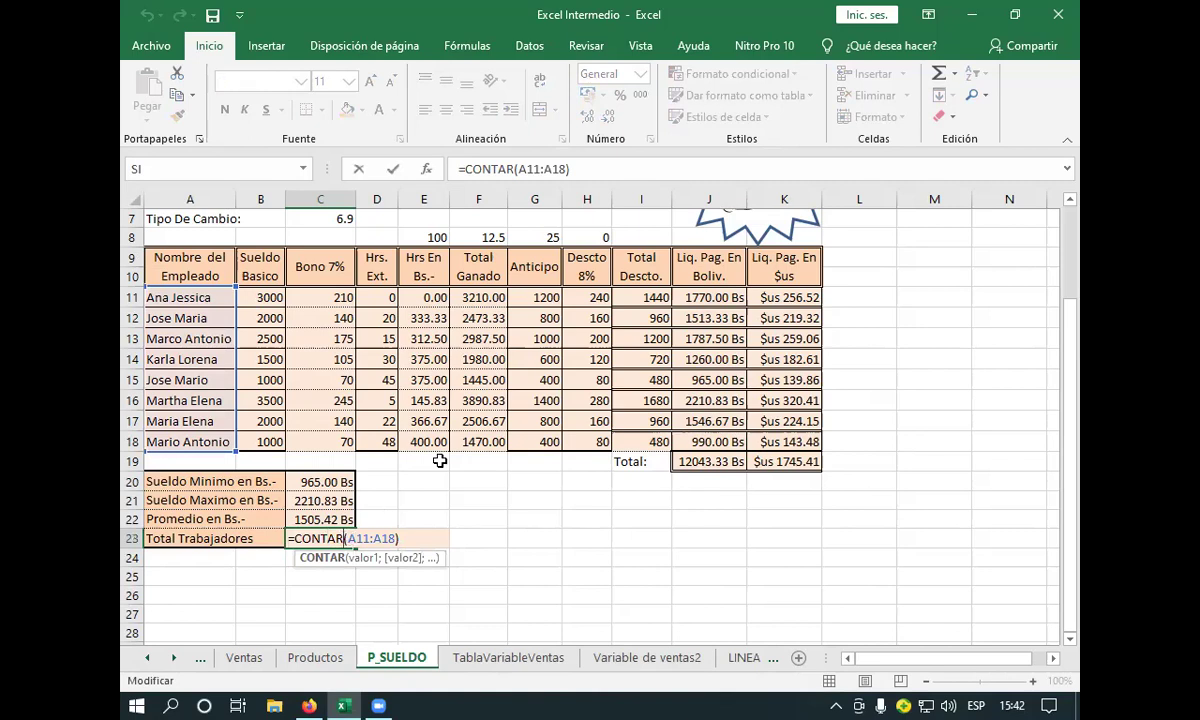
type("a")
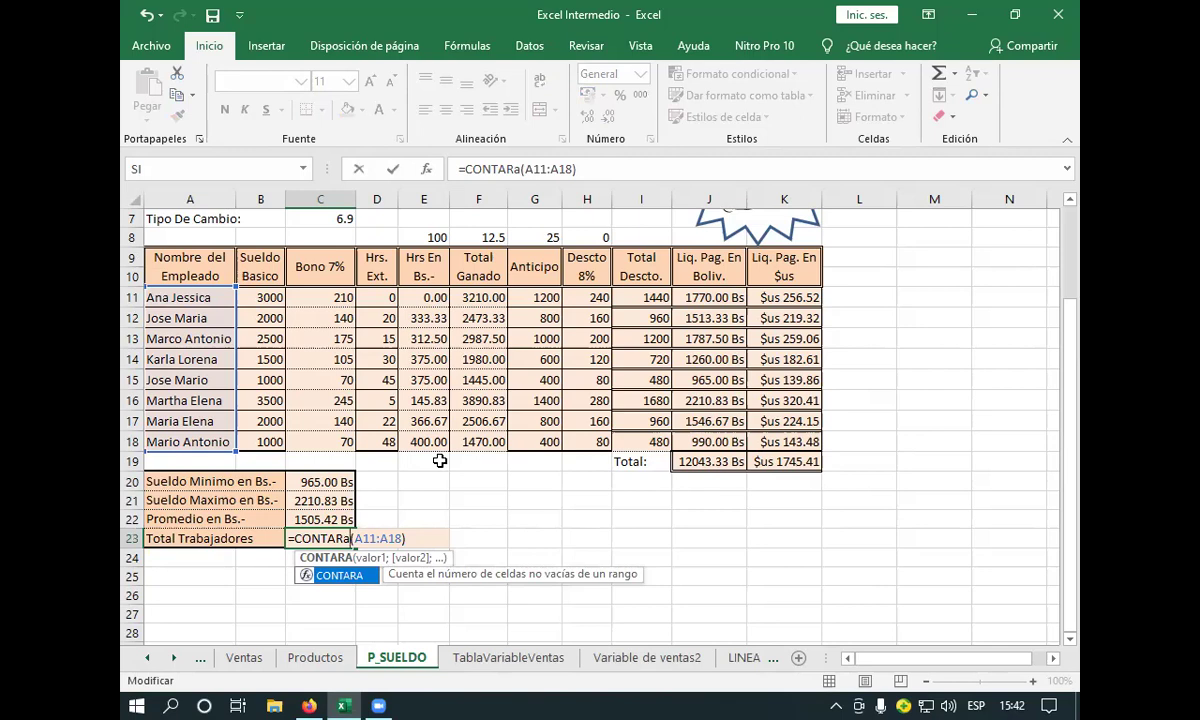
key("BackSpace")
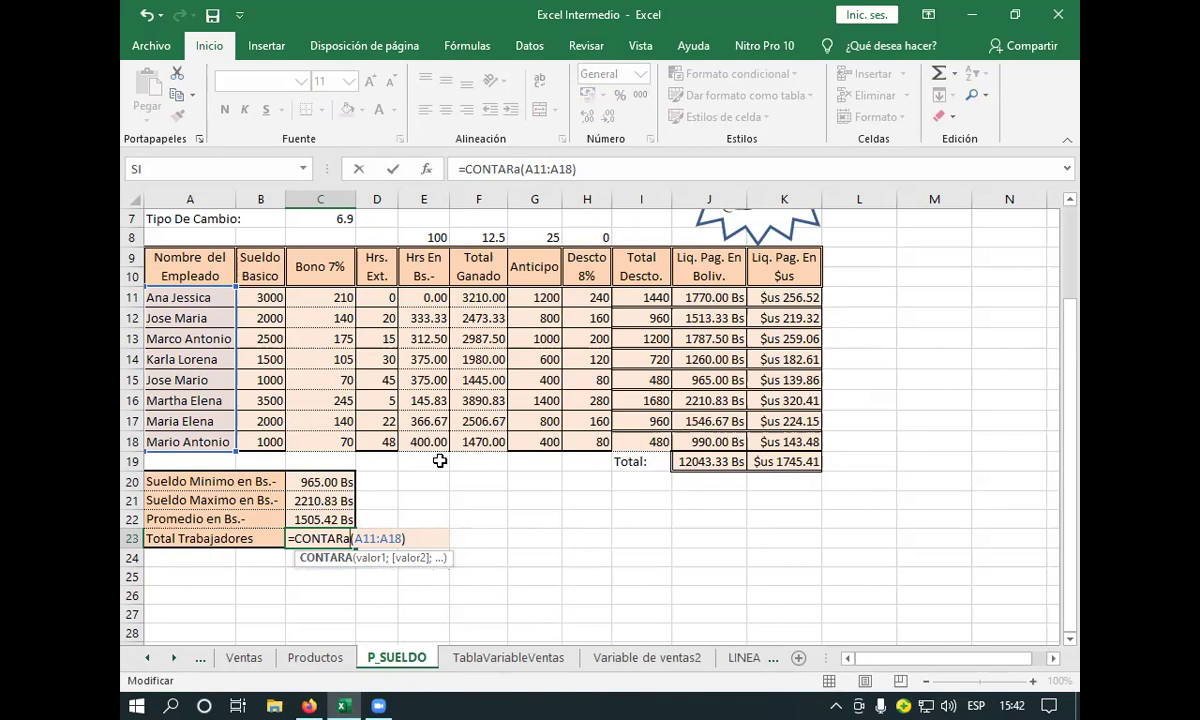
key("ctrl+Return")
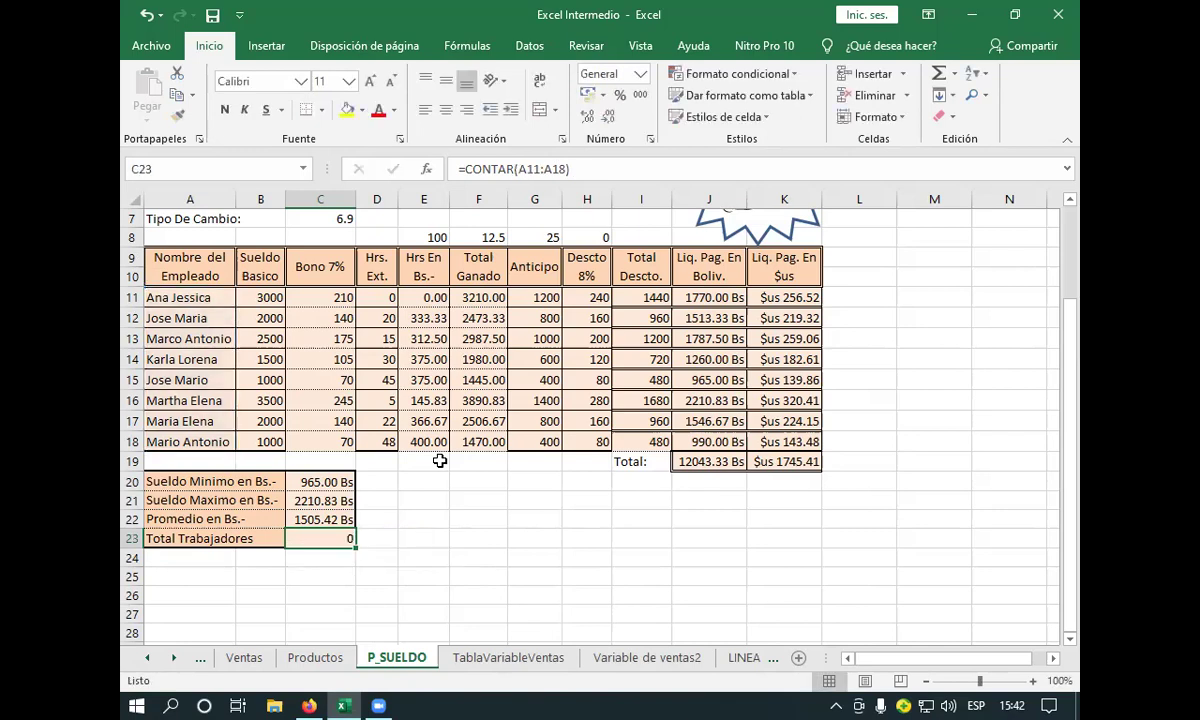
key("Delete")
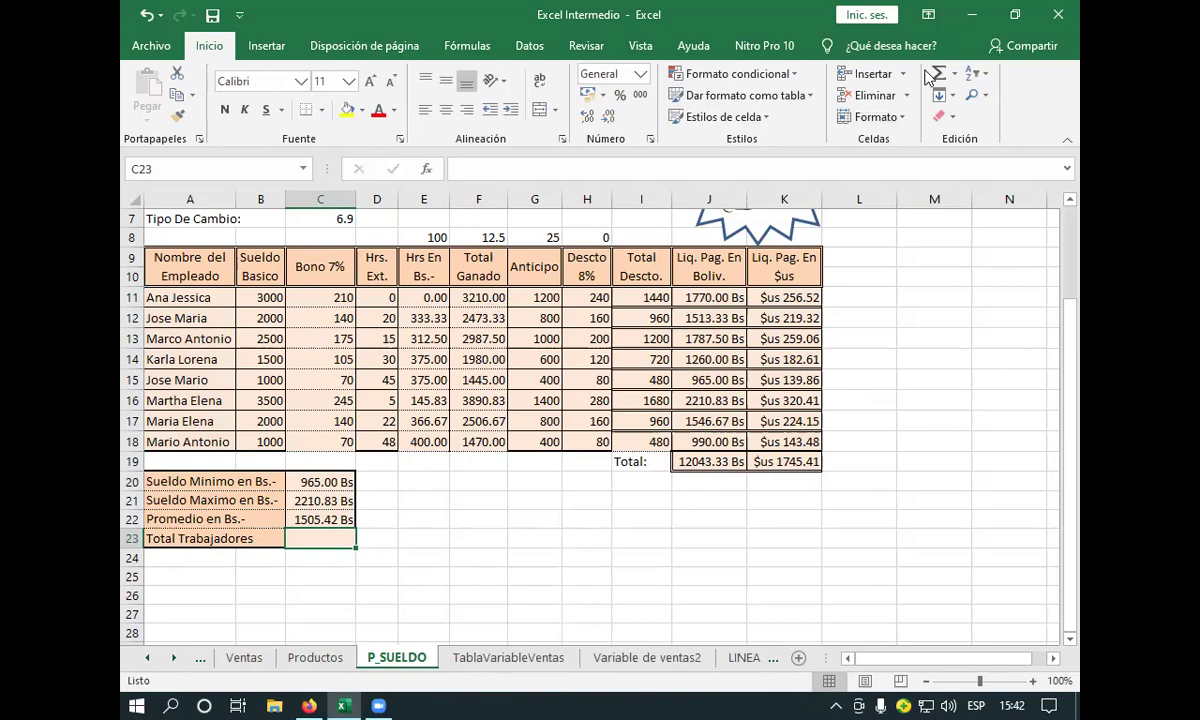
- Re-enter =CONTAR(A11:A18) in C23 and begin changing it to CONTARA
left_click(954, 76)
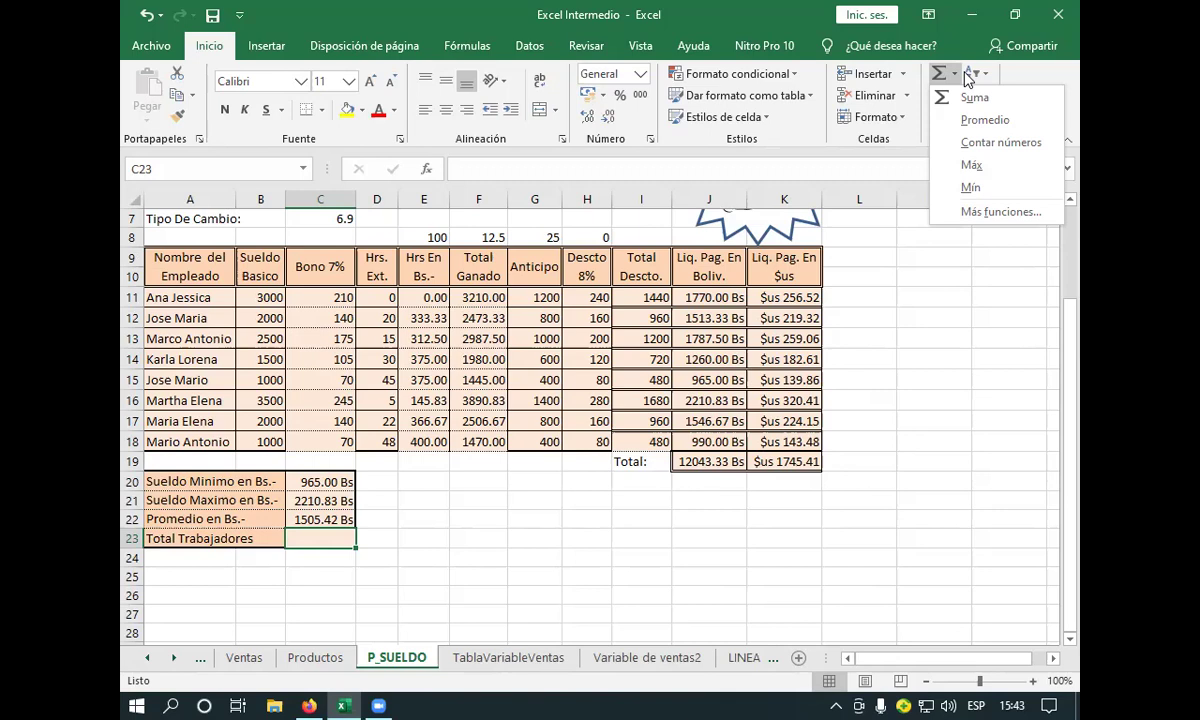
left_click(980, 143)
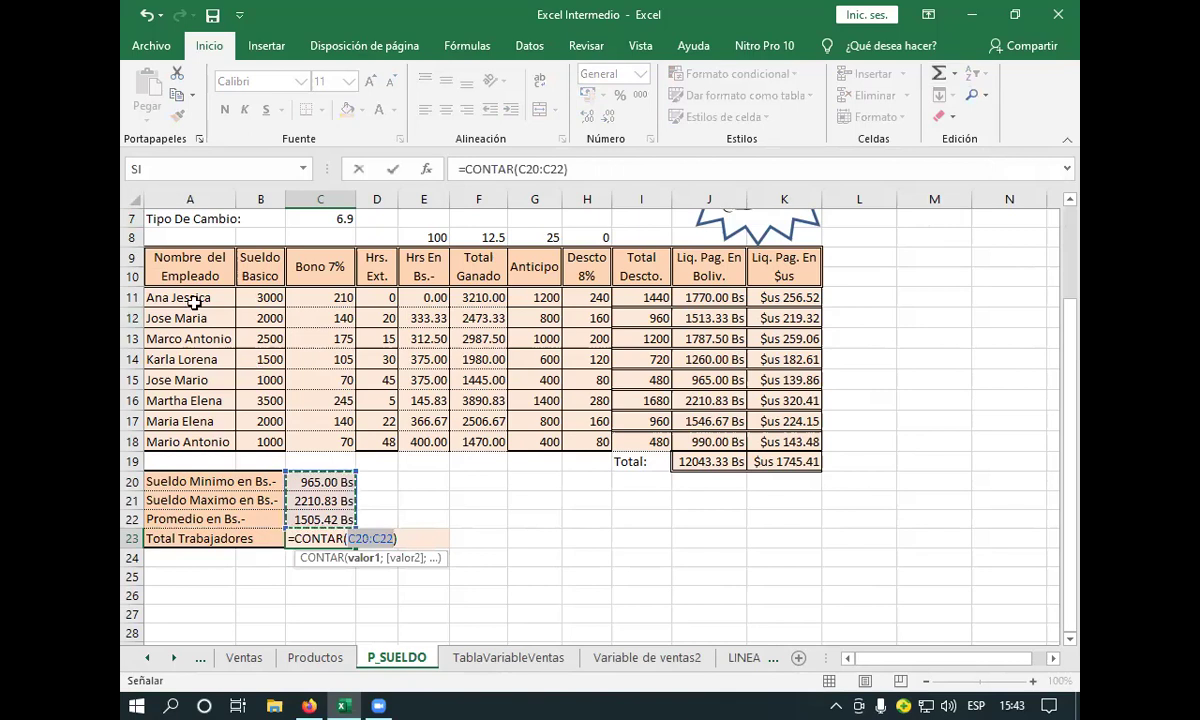
left_click_drag(190, 297, 190, 441)
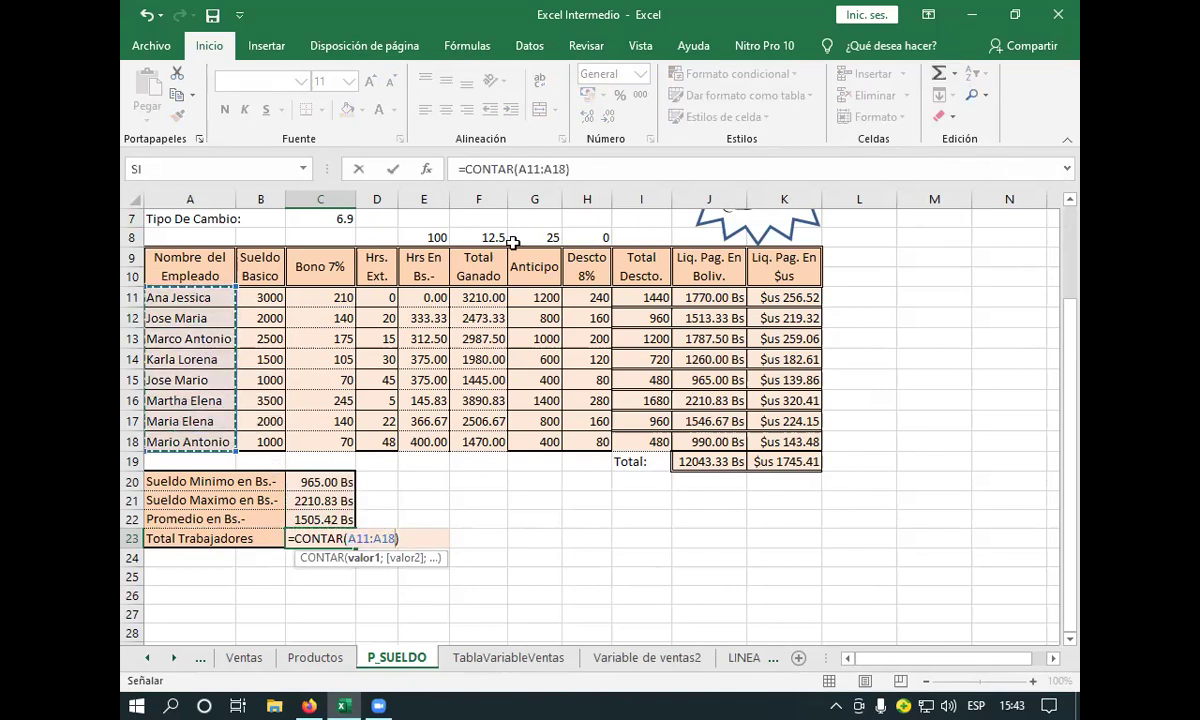
key("Return")
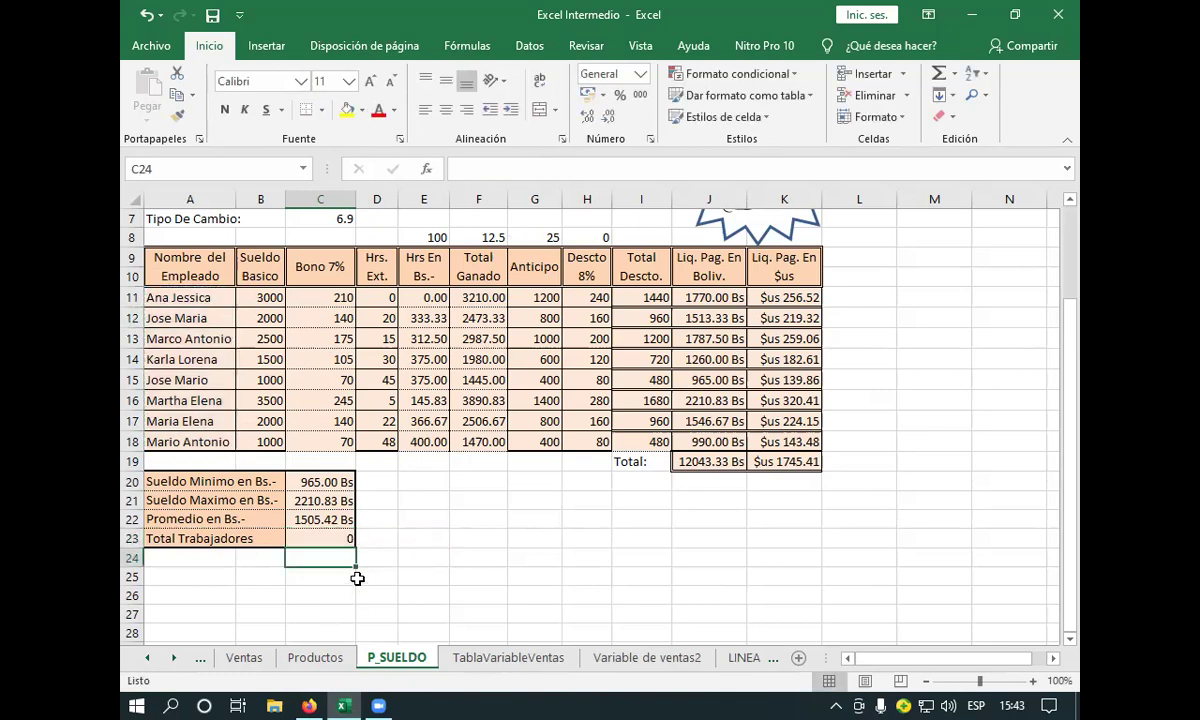
double_click(324, 538)
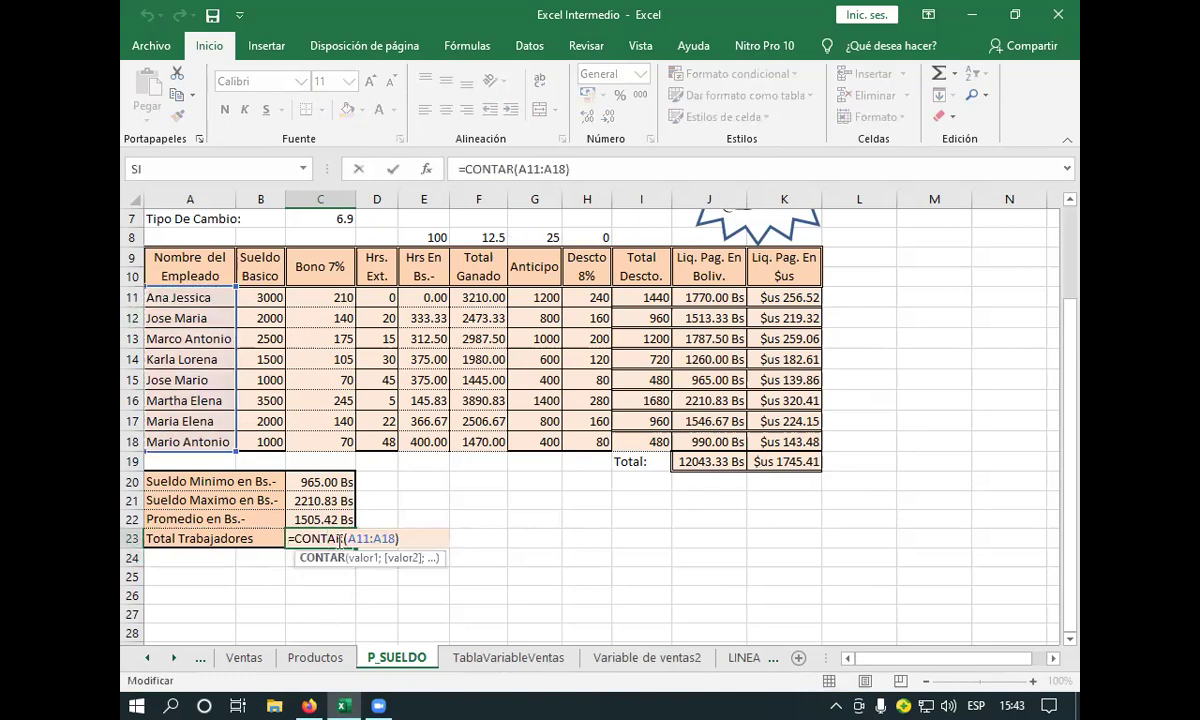
type("a")
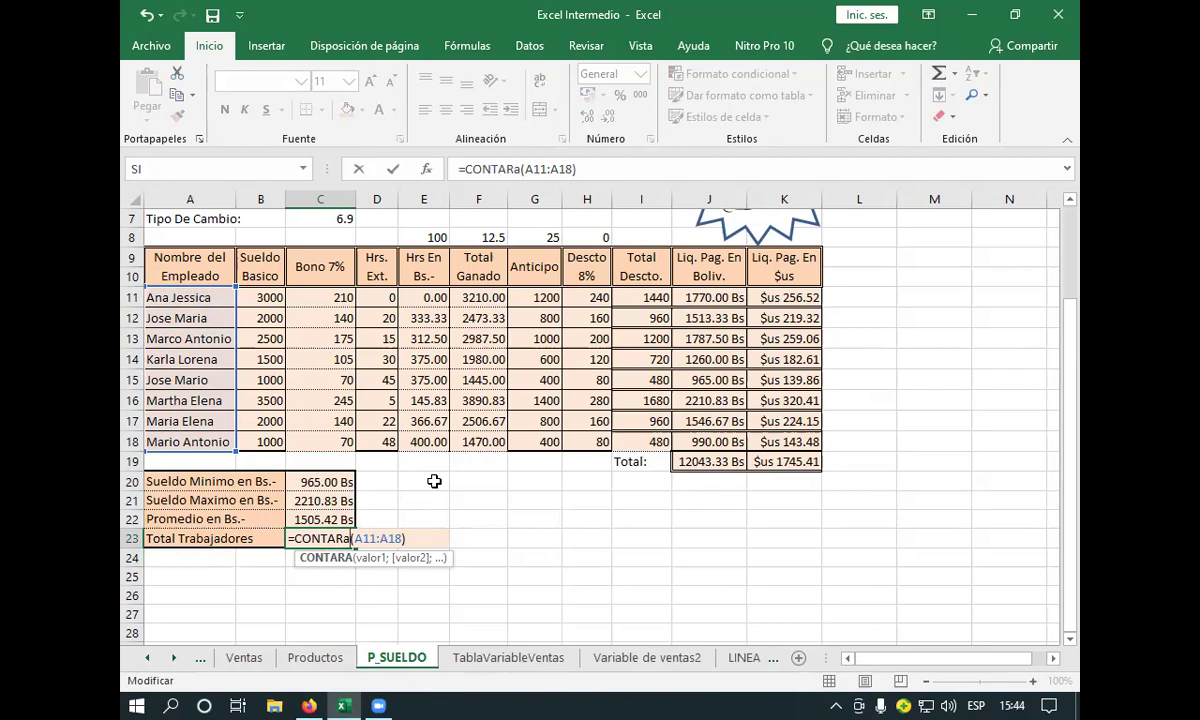
- Commit =CONTARA(A11:A18) in C23 so Total Trabajadores shows 8
key("Return")
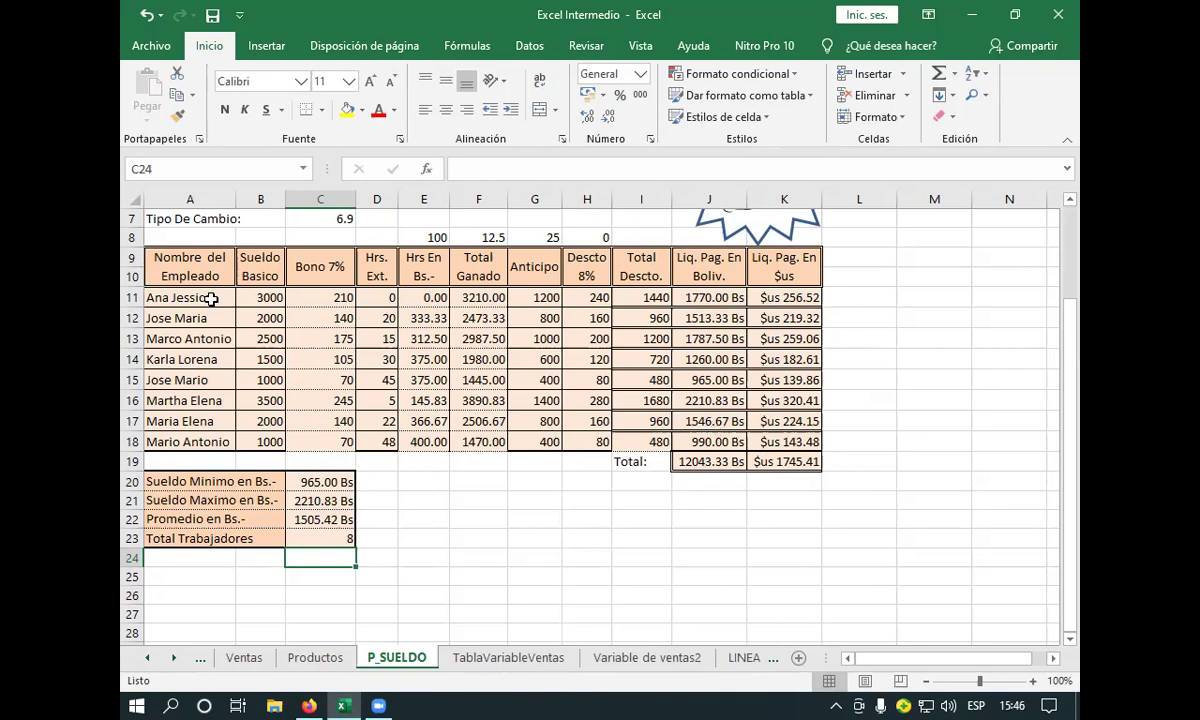
- Select names A11:A18 plus, with Ctrl, net pay J11:J18 as chart data
left_click_drag(205, 291, 185, 441)
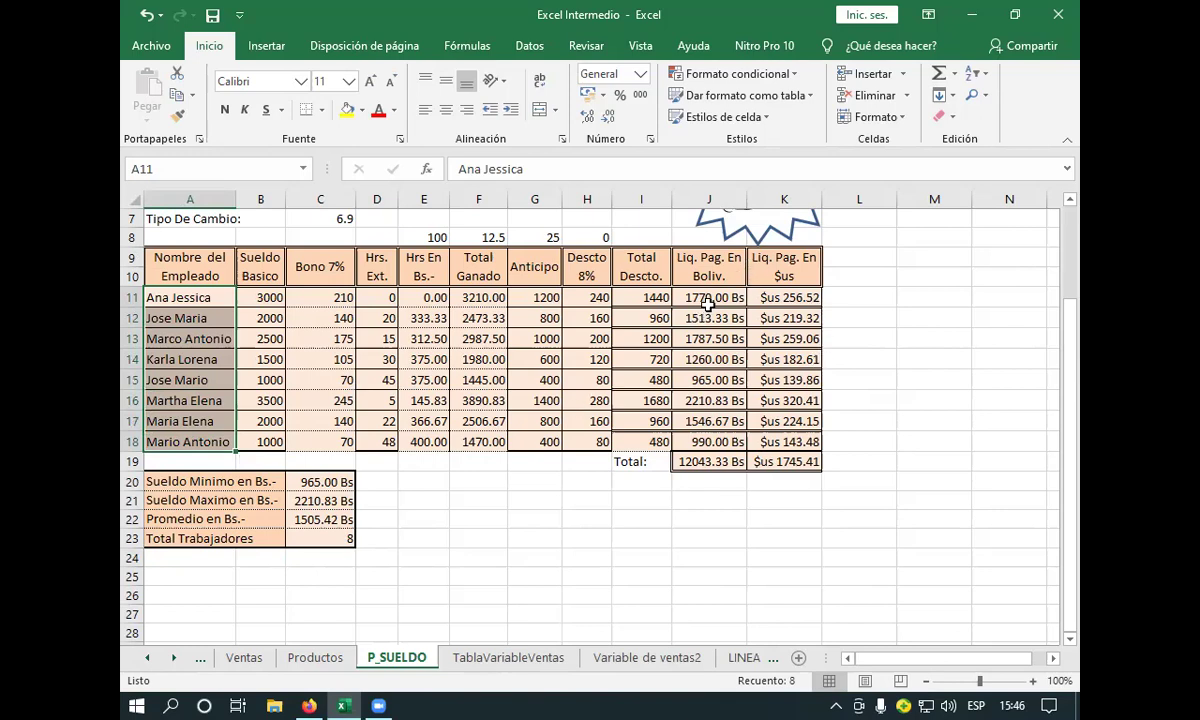
left_click_drag(706, 300, 700, 446, "ctrl")
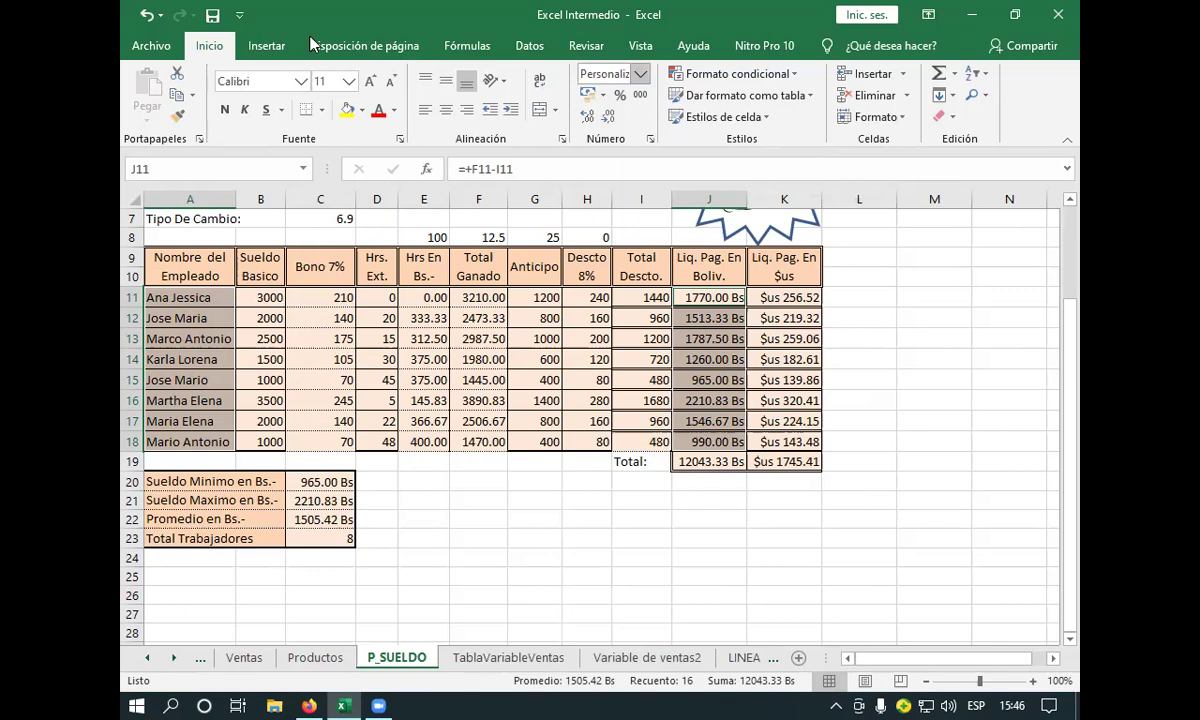
- Insert a 2-D Columna agrupada chart from the selected names and net pay
left_click(266, 45)
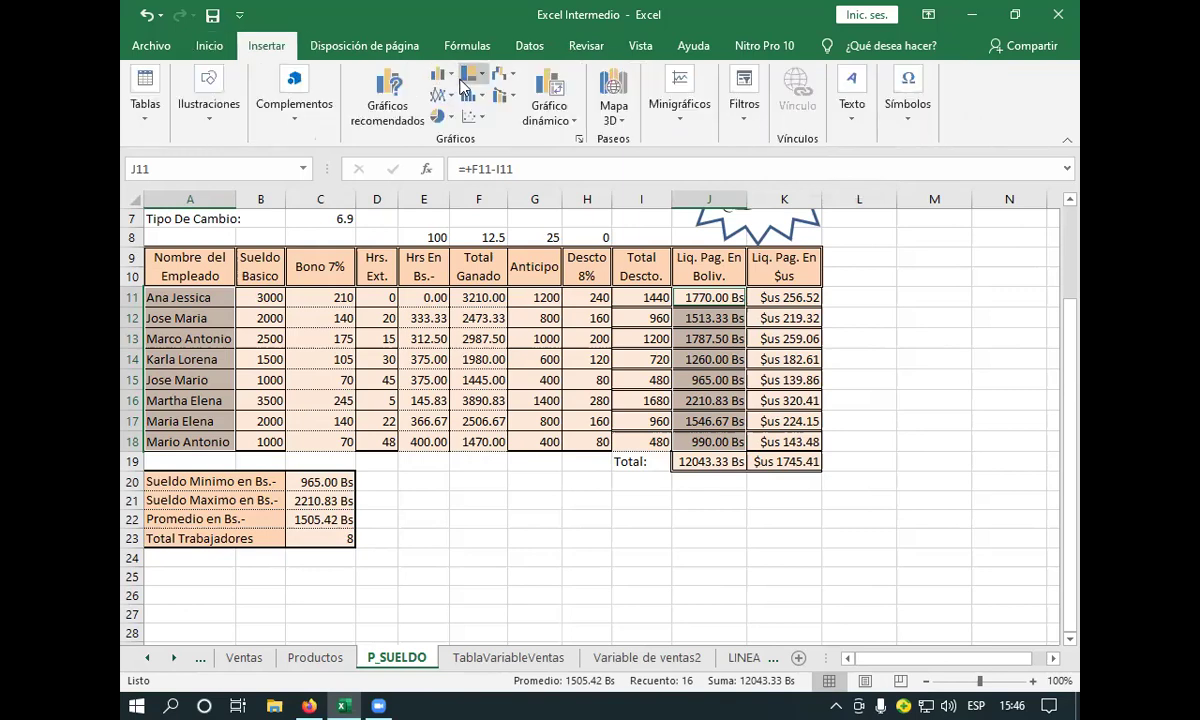
left_click(442, 75)
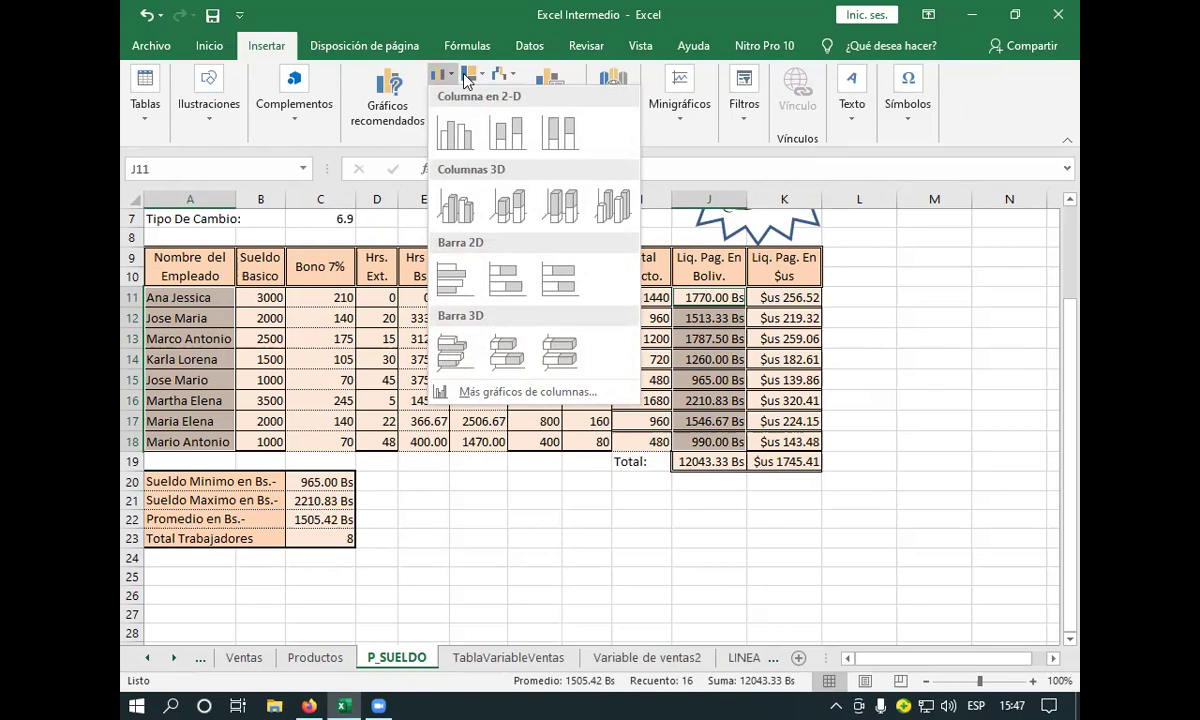
left_click(455, 133)
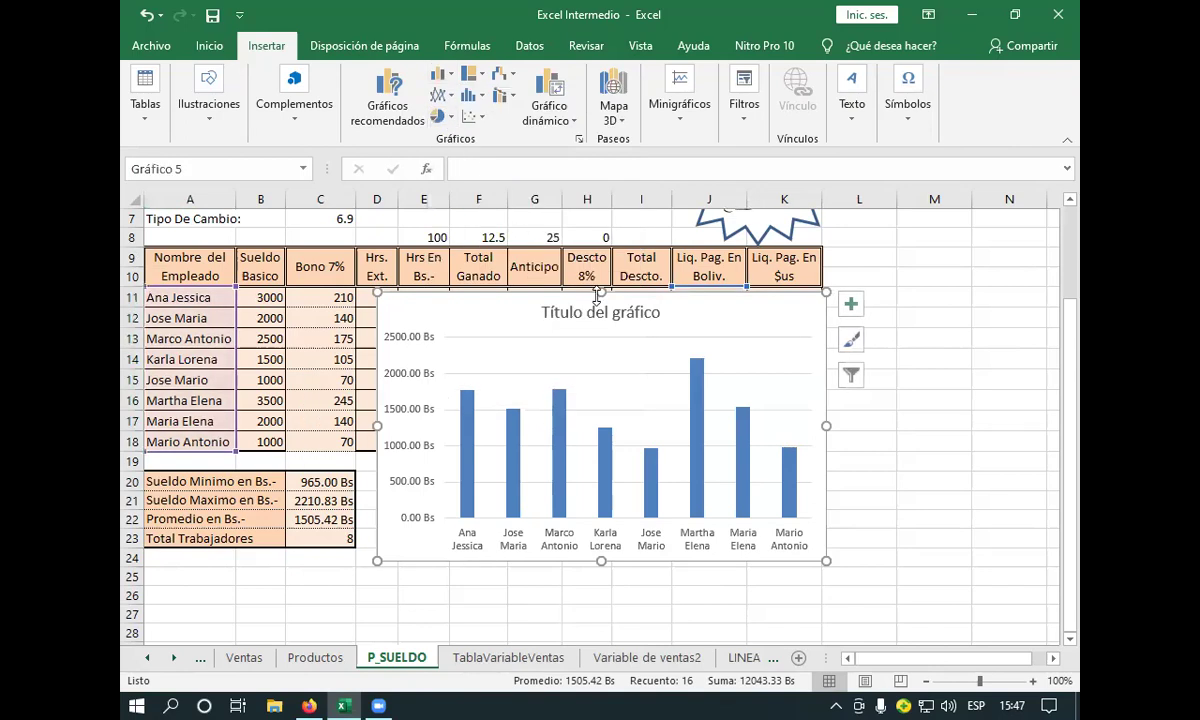
- Move the net pay chart down off the payroll columns so it sits just below row 19
scroll(598, 295, "down", 1)
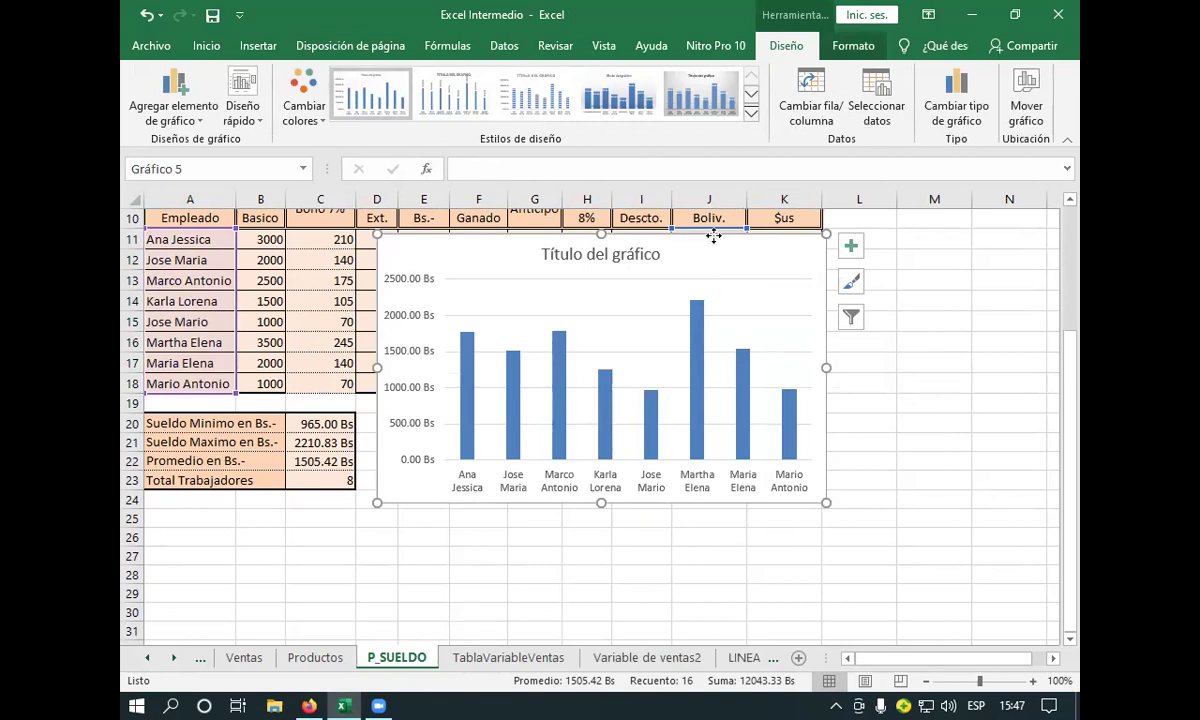
left_click_drag(713, 235, 702, 432)
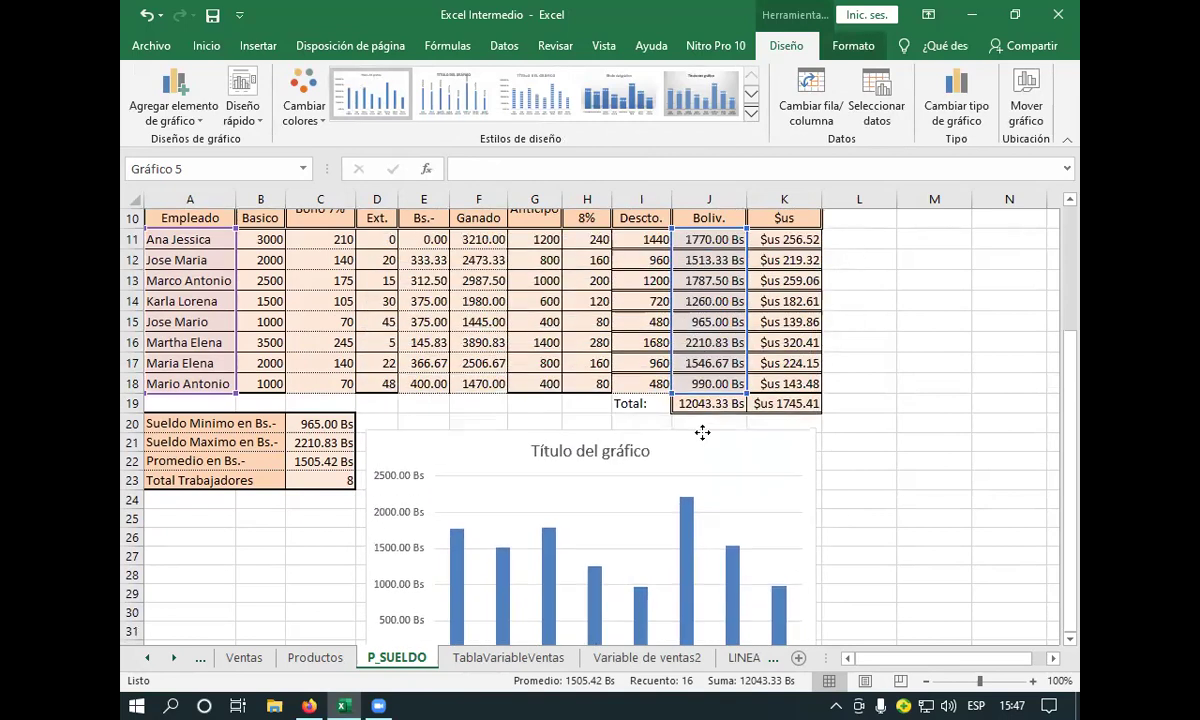
left_click_drag(702, 432, 702, 420)
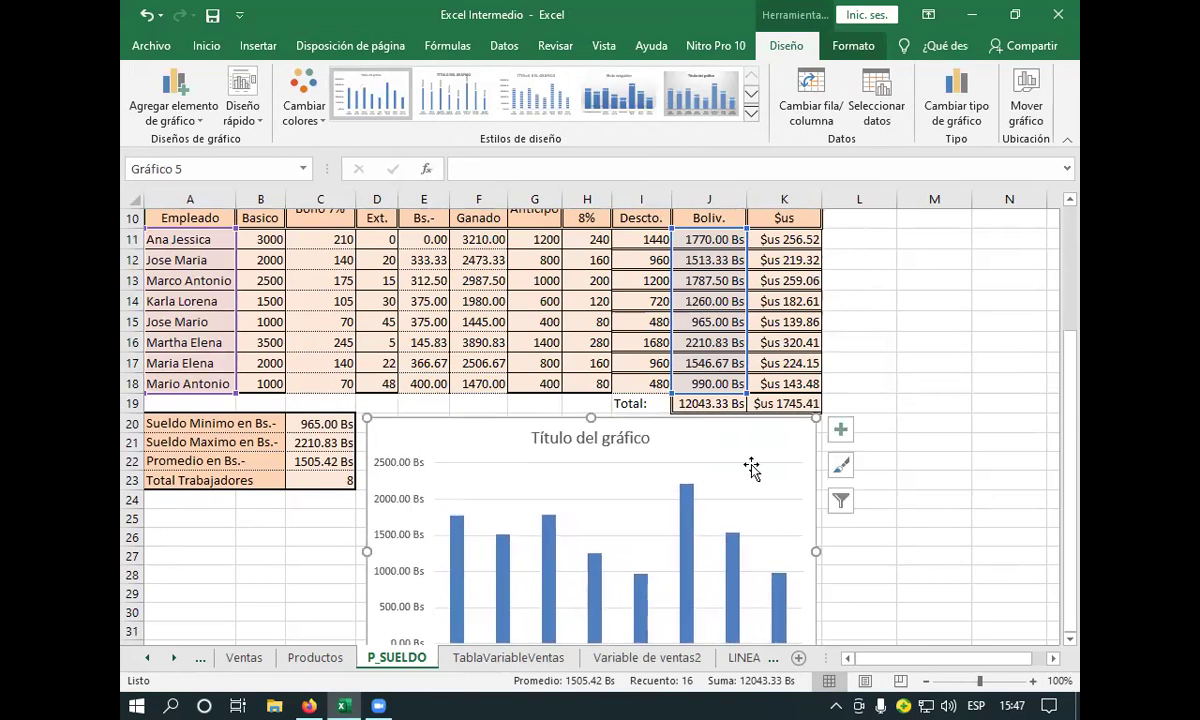
scroll(752, 468, "down", 3)
scroll(745, 463, "up", 1)
left_click(628, 316)
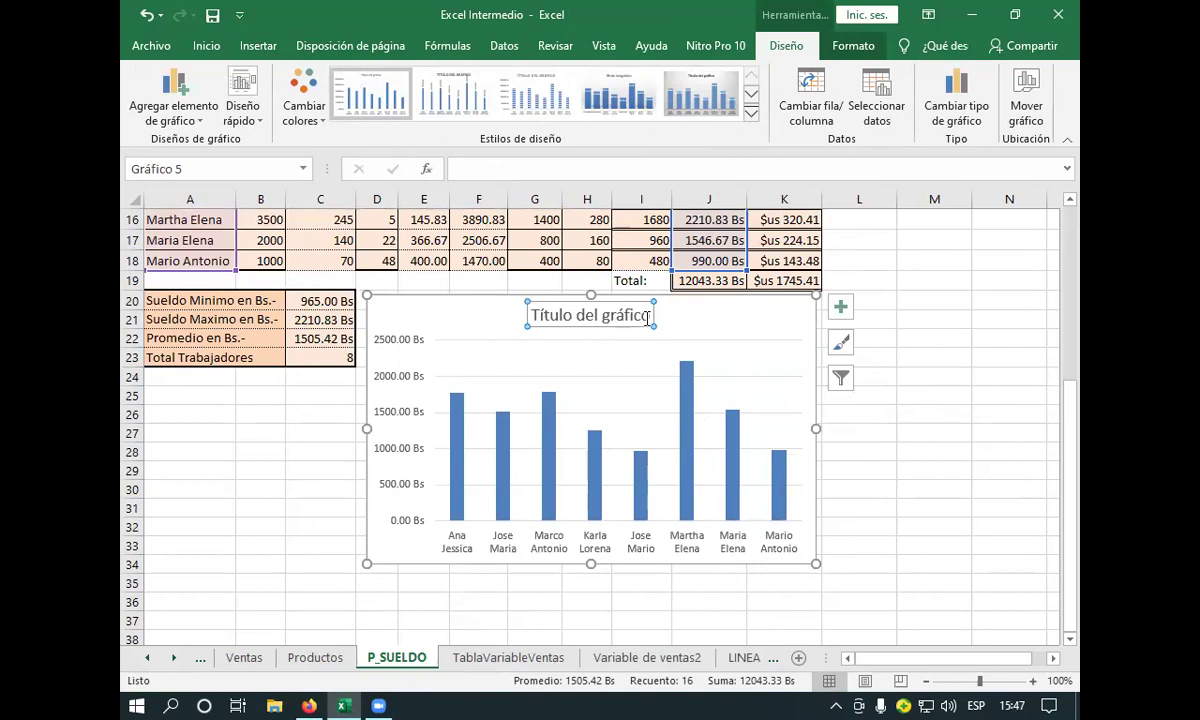
- Replace the placeholder chart title text with PLANILLA DE SUELDO
left_click_drag(647, 316, 526, 316)
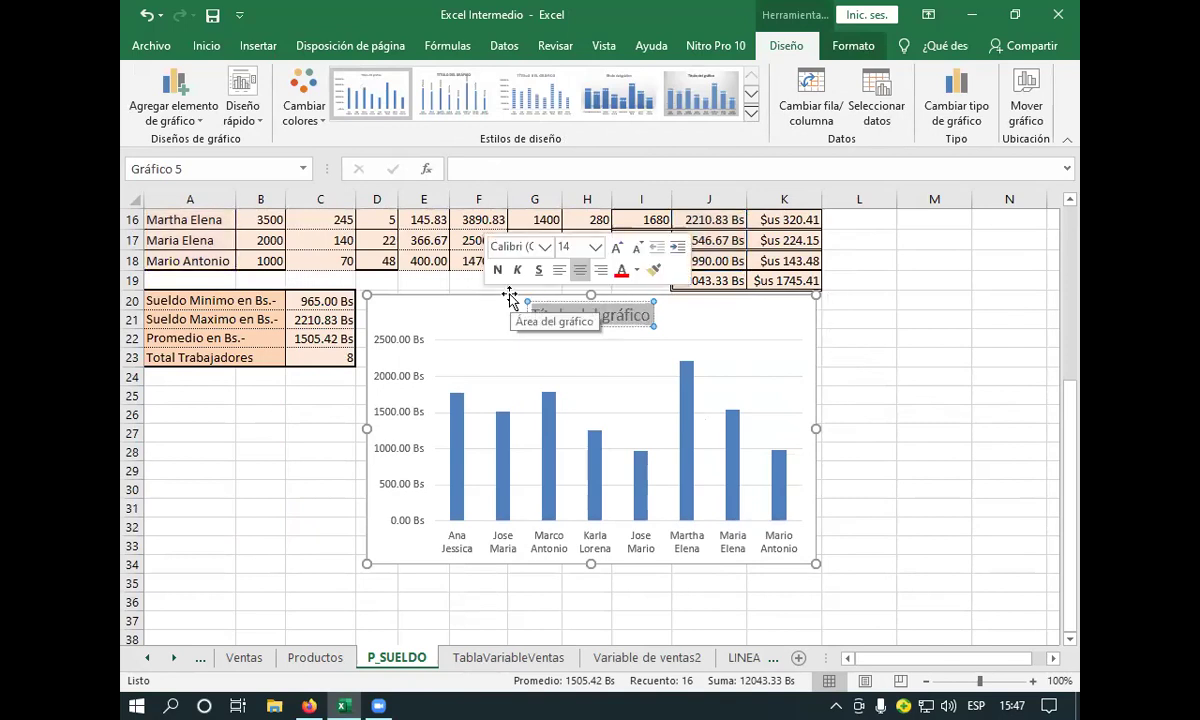
type("PLANILLA DE SUELDO")
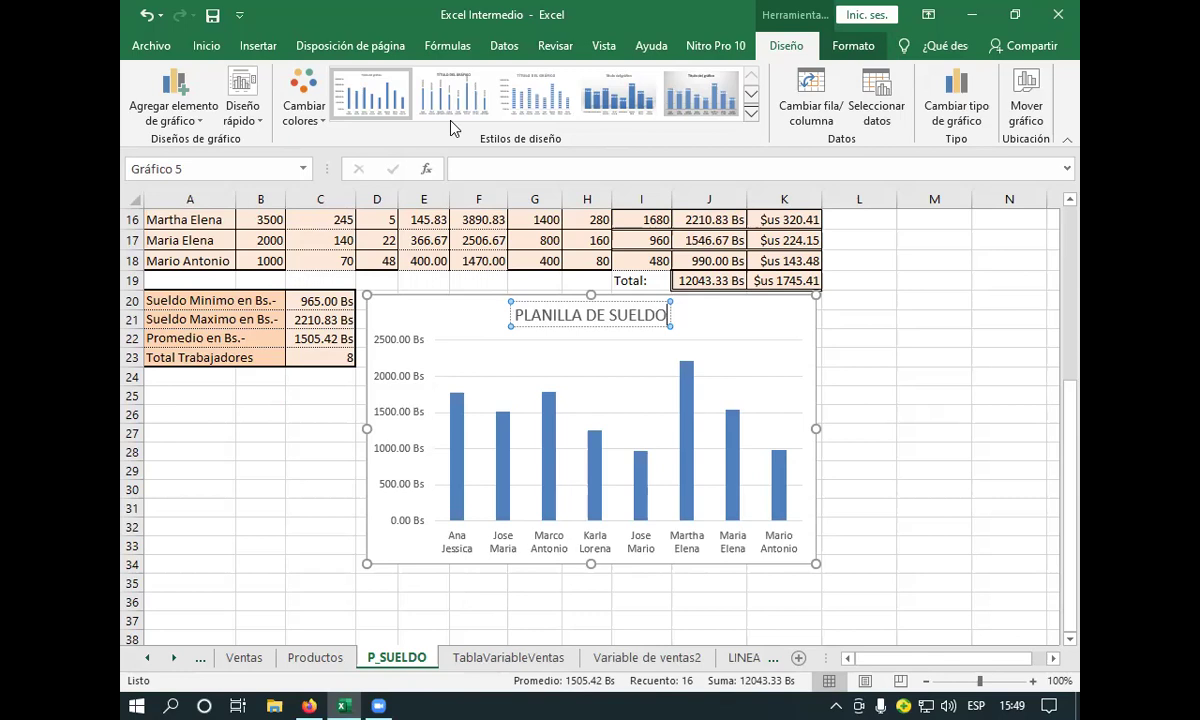
- Deselect the chart, save the payroll workbook and return to the Windows desktop
left_click(872, 280)
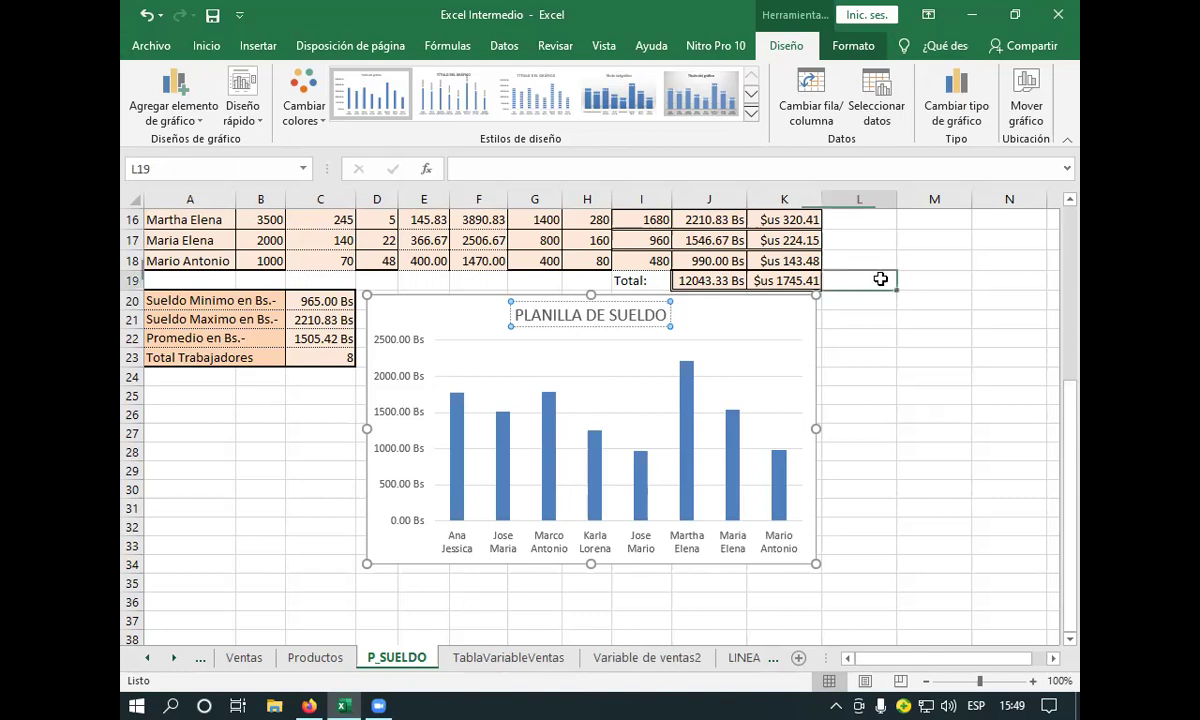
scroll(872, 280, "up", 2)
scroll(869, 277, "up", 3)
left_click(212, 15)
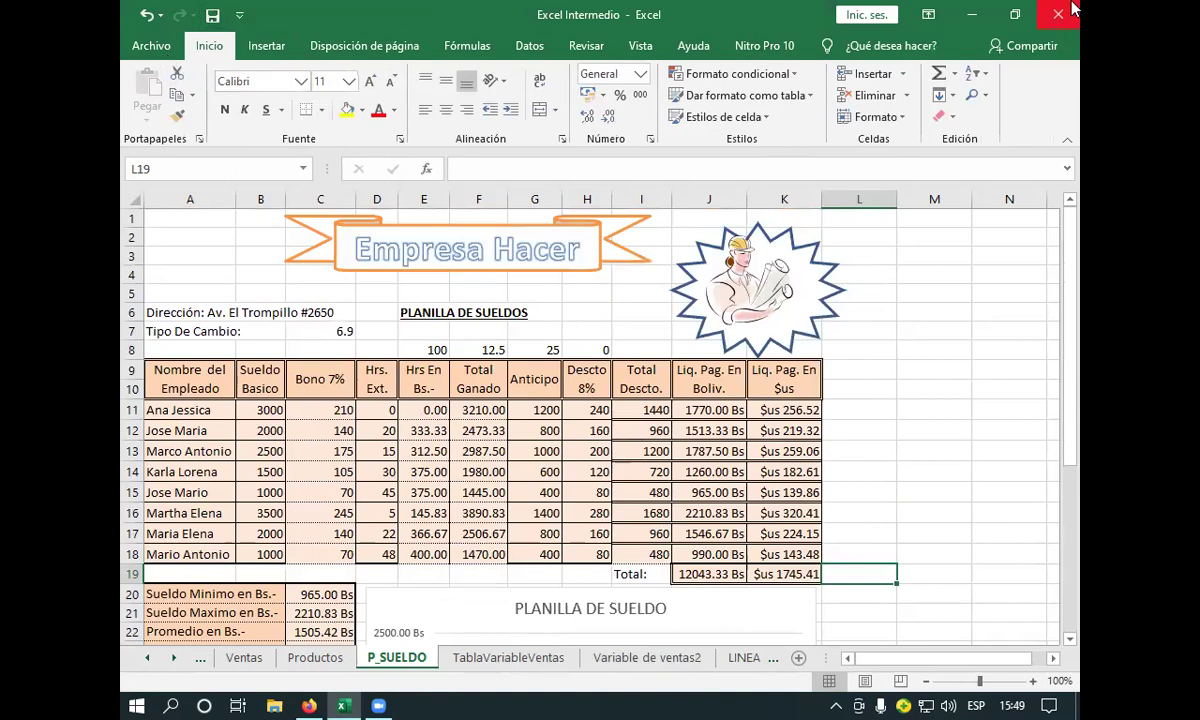
key("super+d")
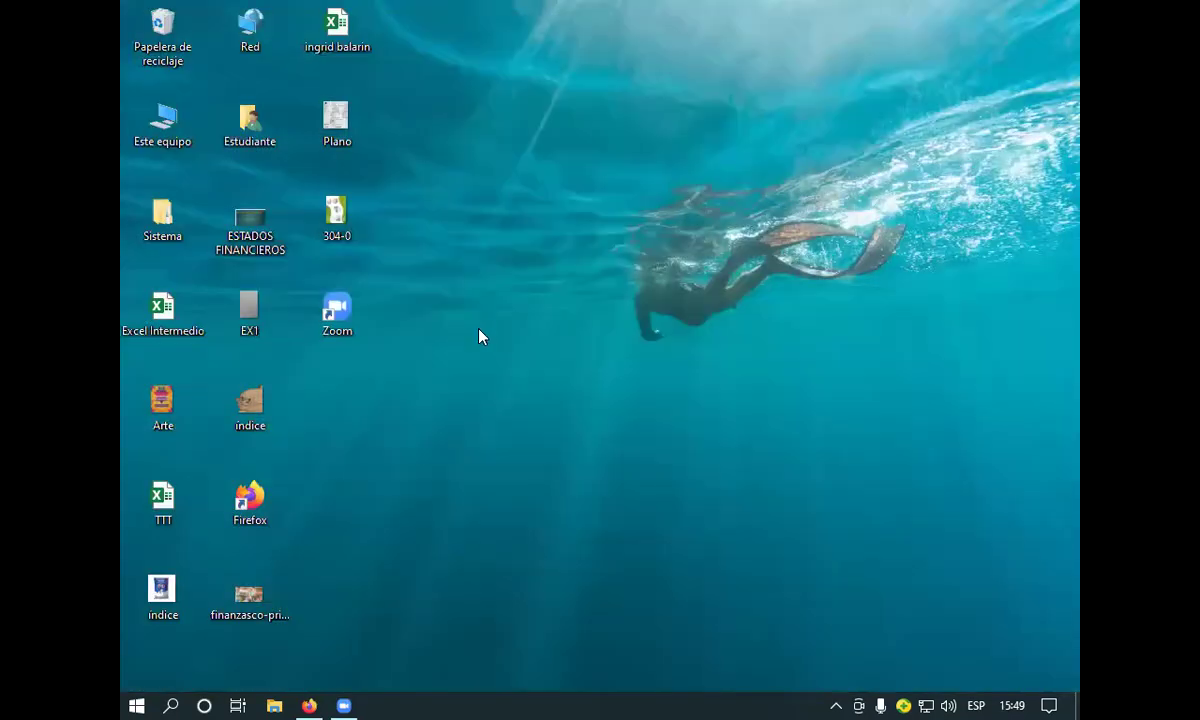